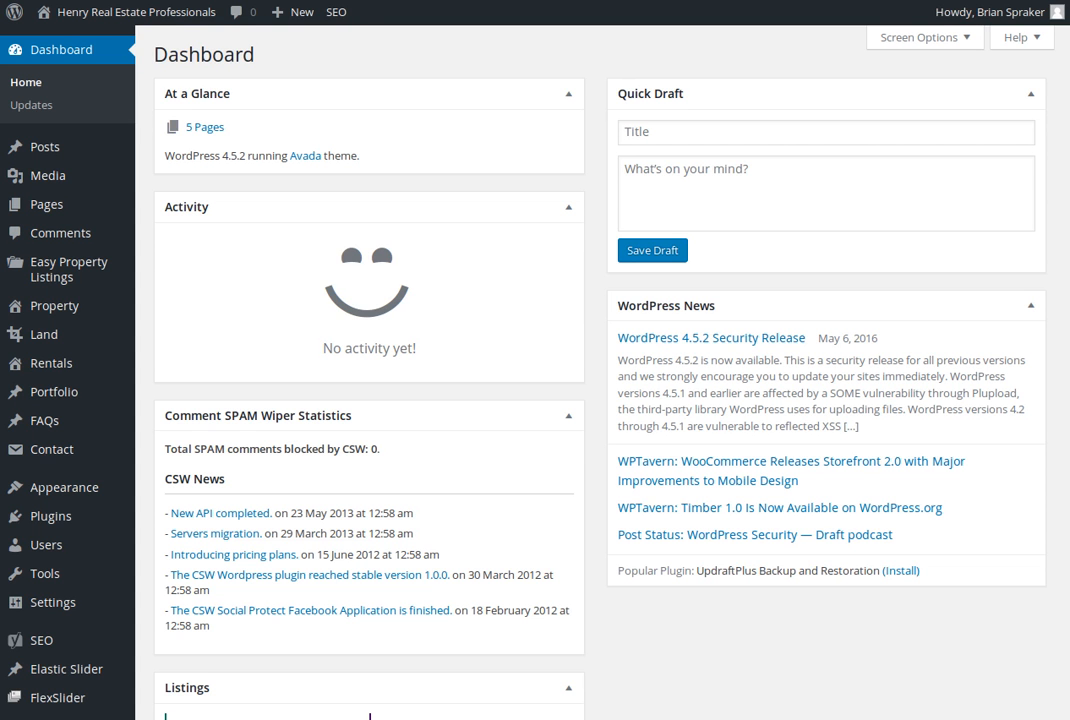
Open the list of all rental listings in the site's admin area
mouse_move(96, 317)
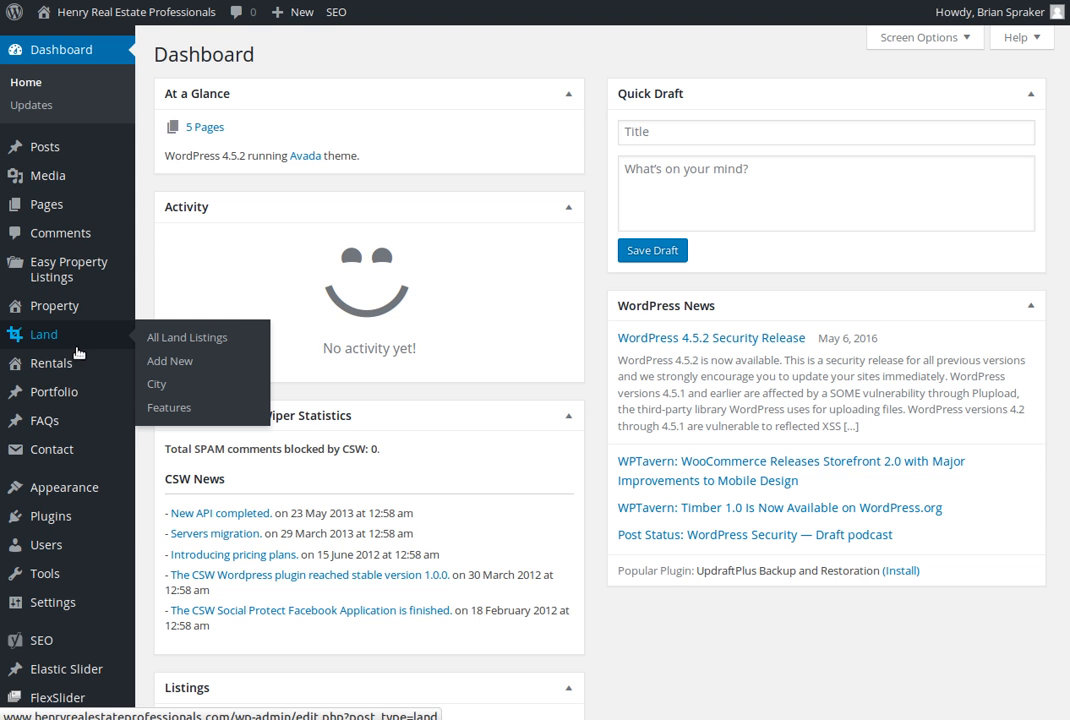
mouse_move(72, 369)
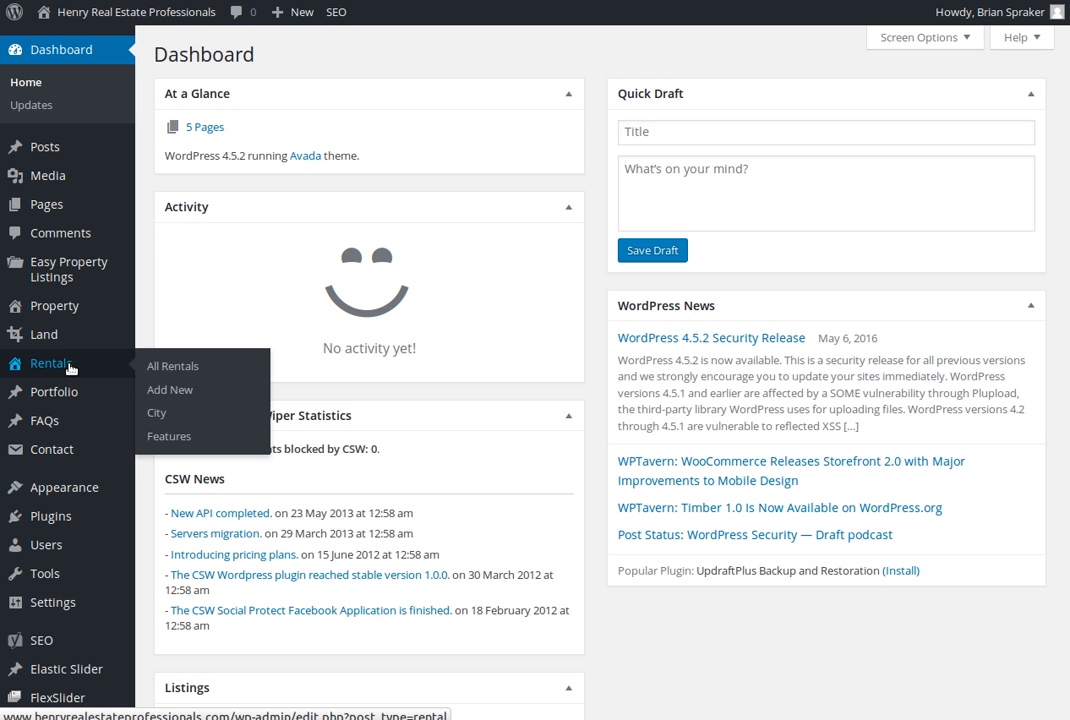
click(70, 366)
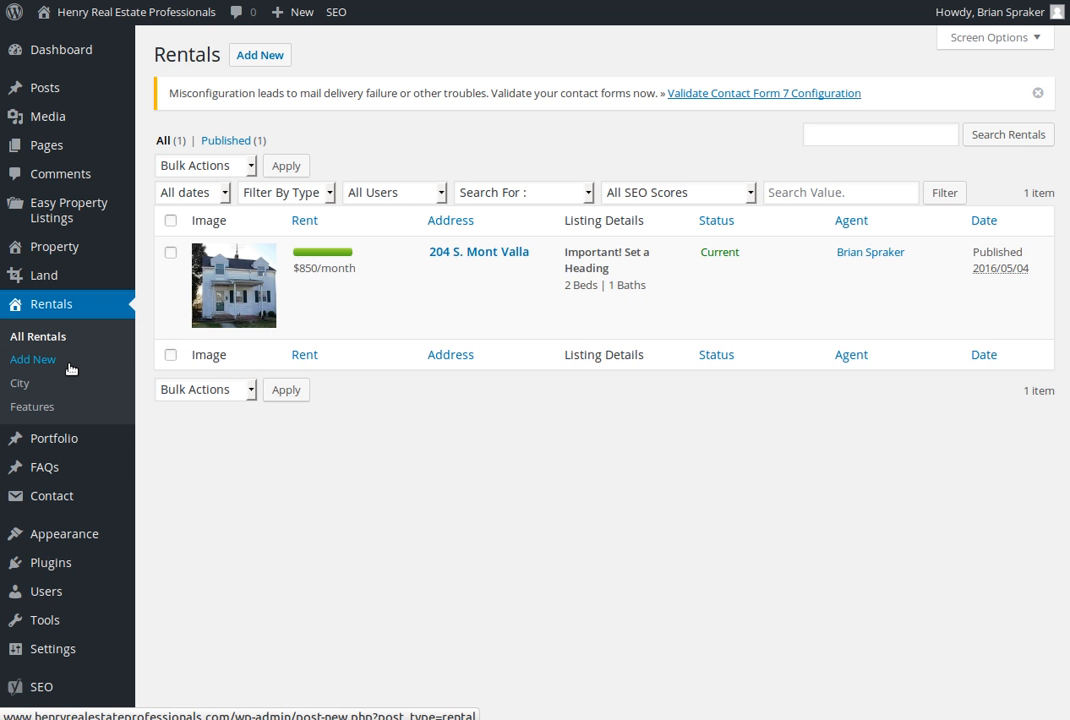
mouse_move(72, 246)
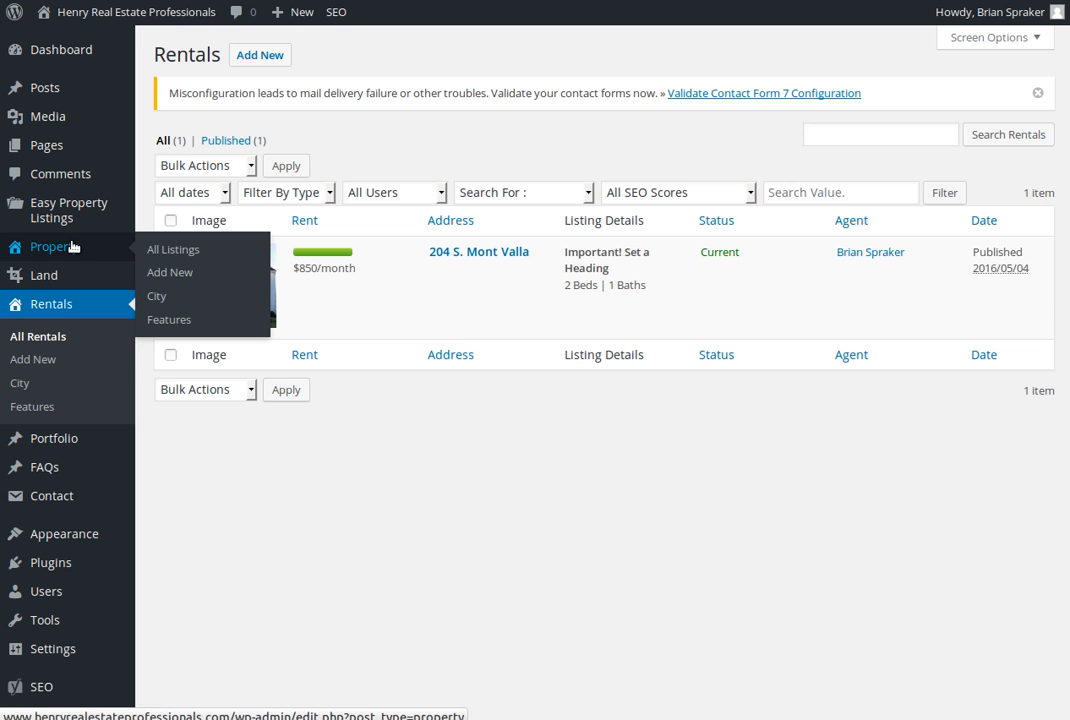
mouse_move(62, 285)
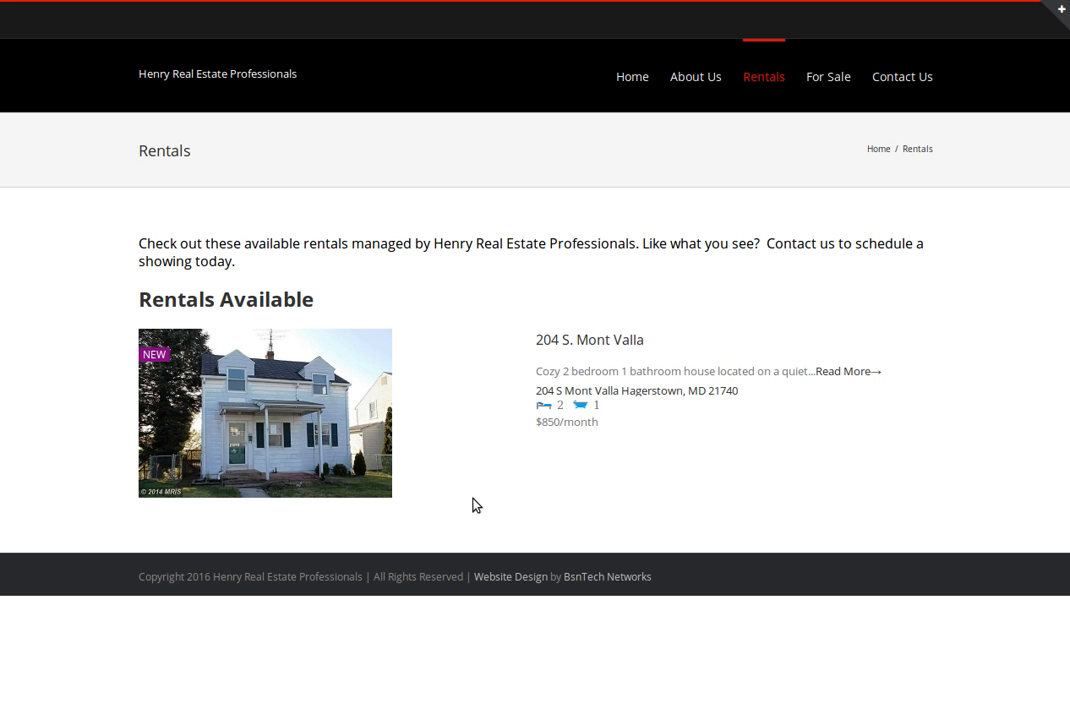
Open the available house from the public Rentals page and examine its price, description, photos, features and map
click(590, 341)
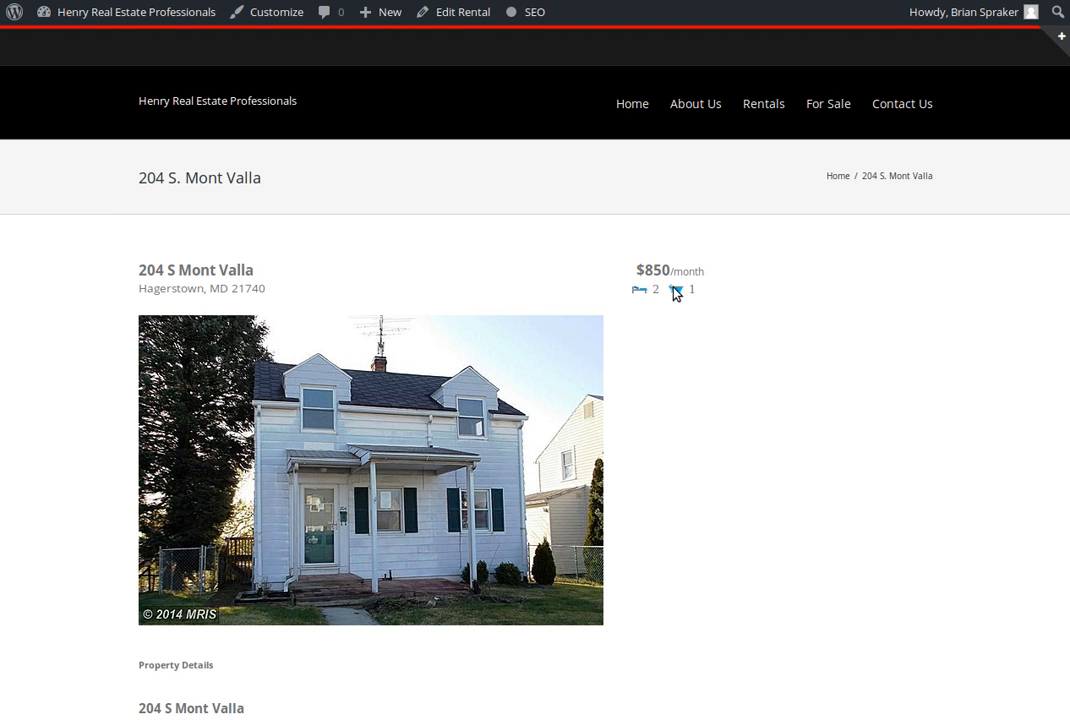
scroll(370, 277, down, 3)
scroll(232, 287, down, 3)
scroll(232, 305, down, 1)
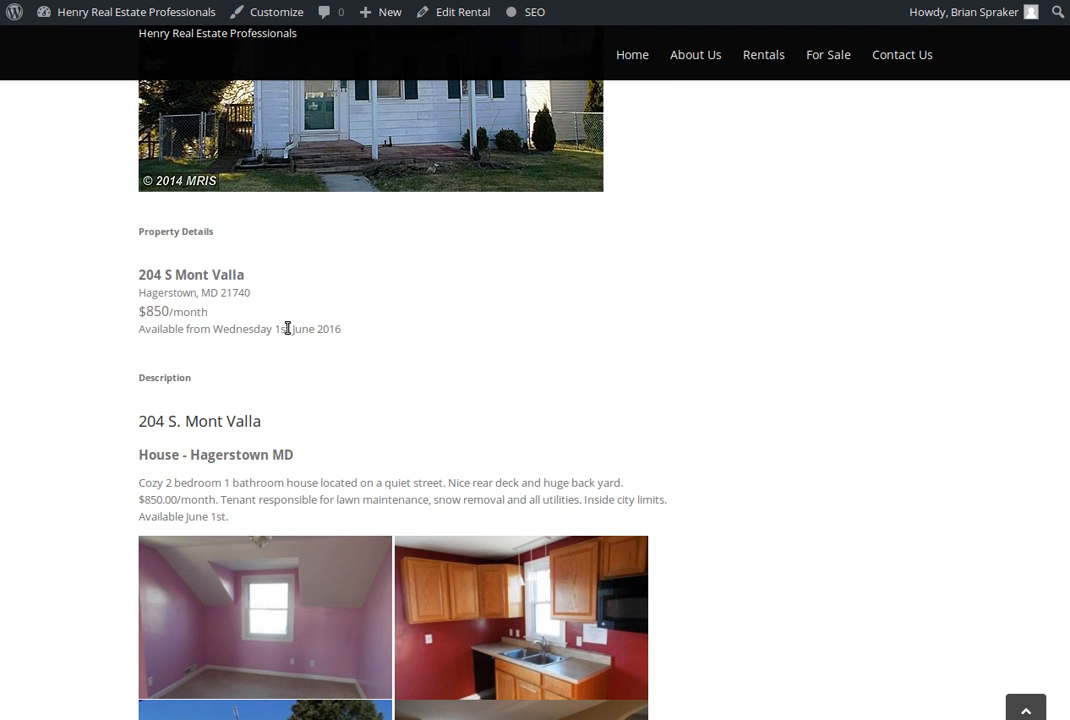
scroll(287, 330, down, 2)
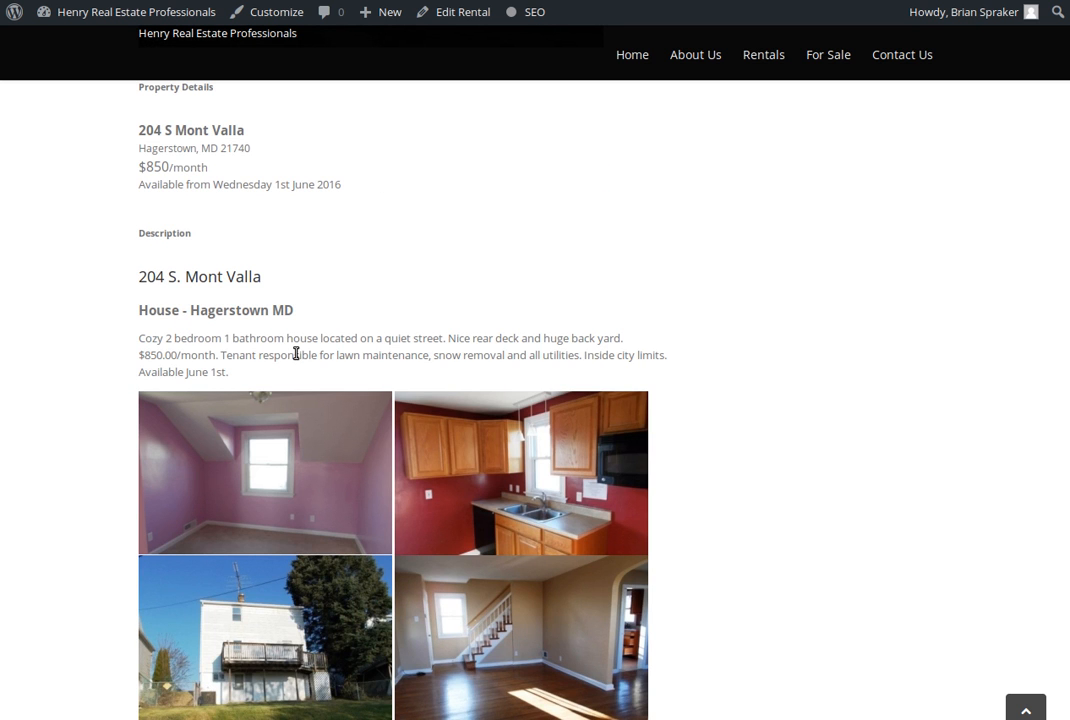
scroll(296, 354, down, 2)
scroll(378, 415, down, 1)
scroll(380, 415, down, 3)
scroll(380, 413, down, 2)
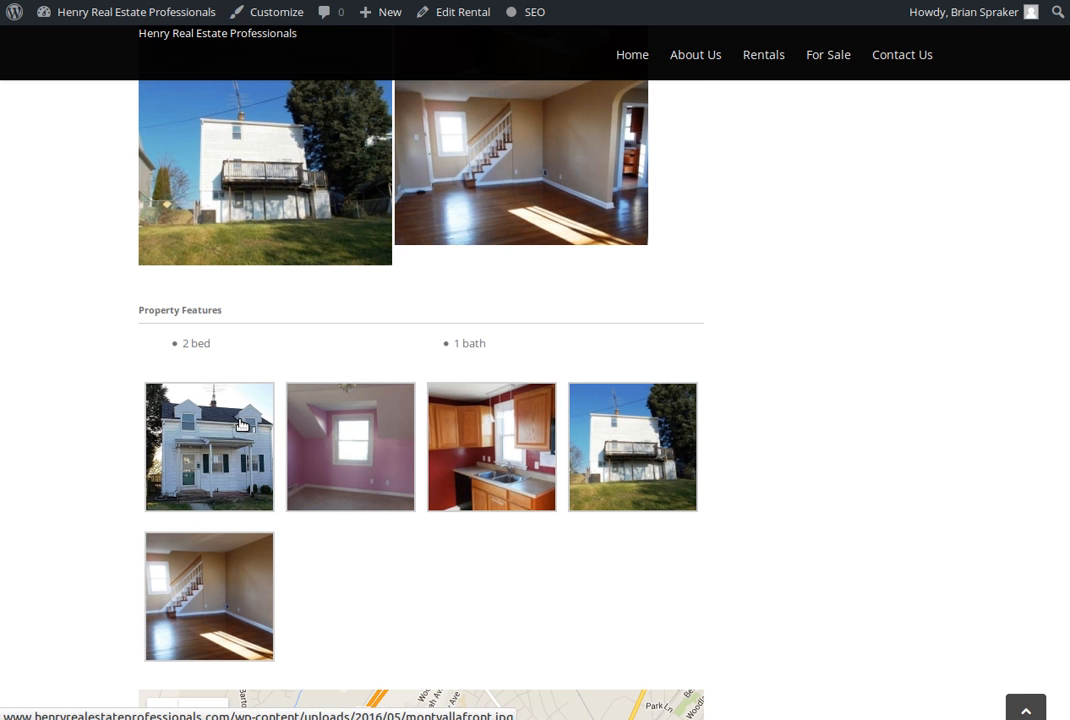
scroll(240, 425, down, 3)
scroll(807, 431, down, 1)
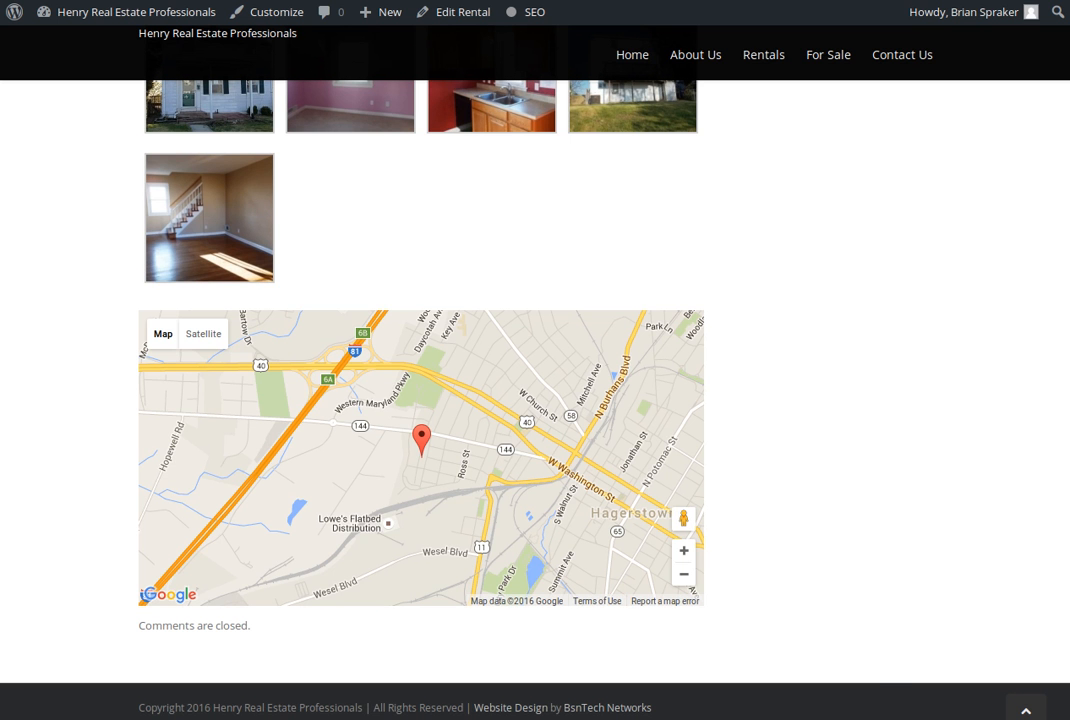
Return to the admin rentals list, open the house listing for editing and place the cursor in its title
key(ctrl+Tab)
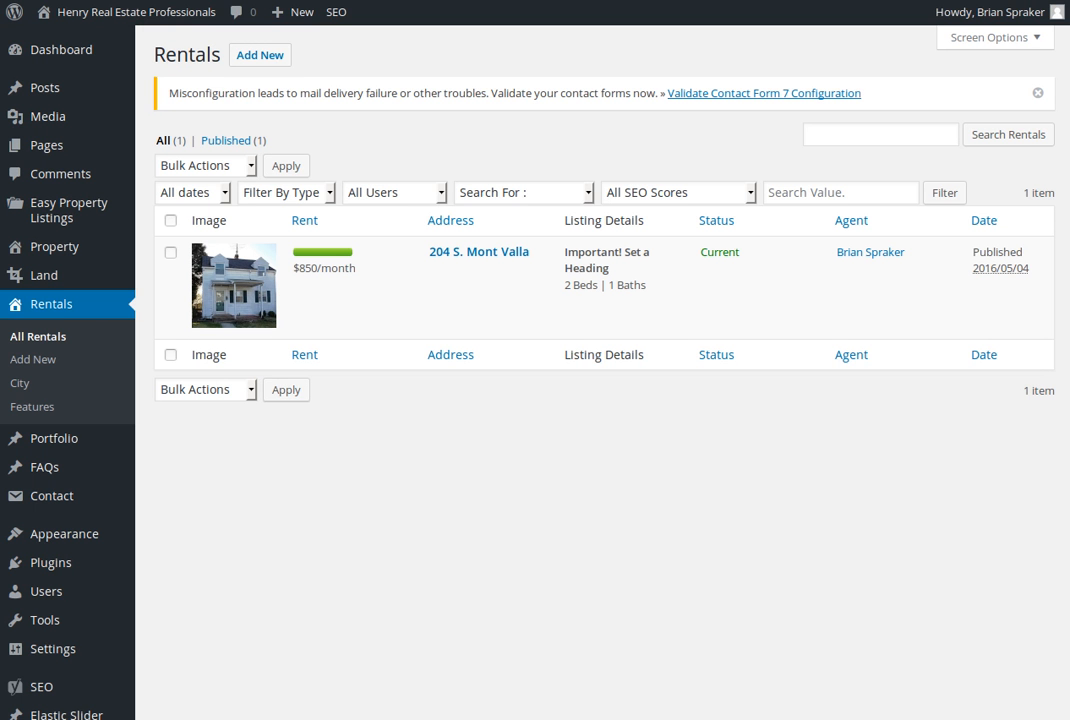
mouse_move(493, 252)
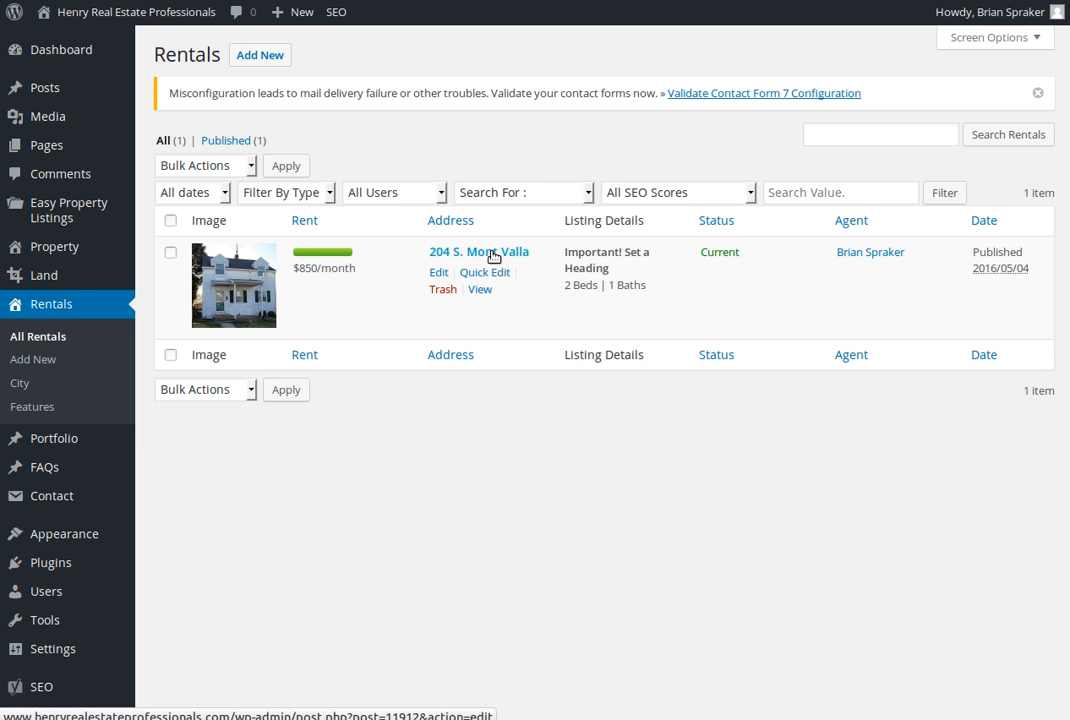
click(492, 255)
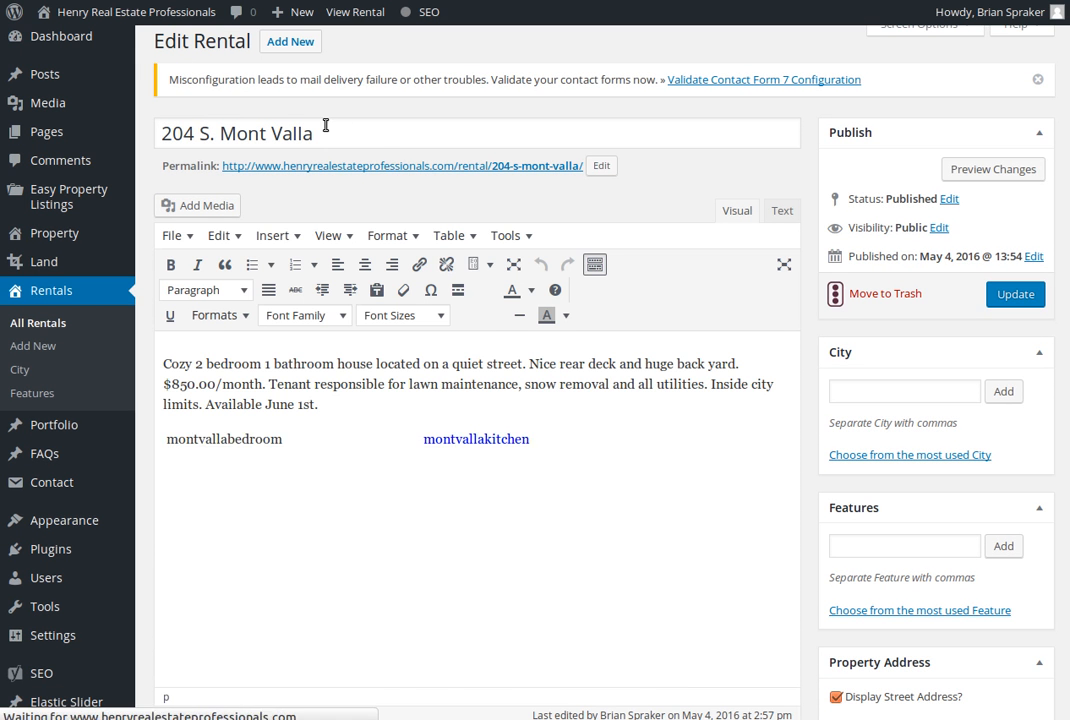
click(321, 130)
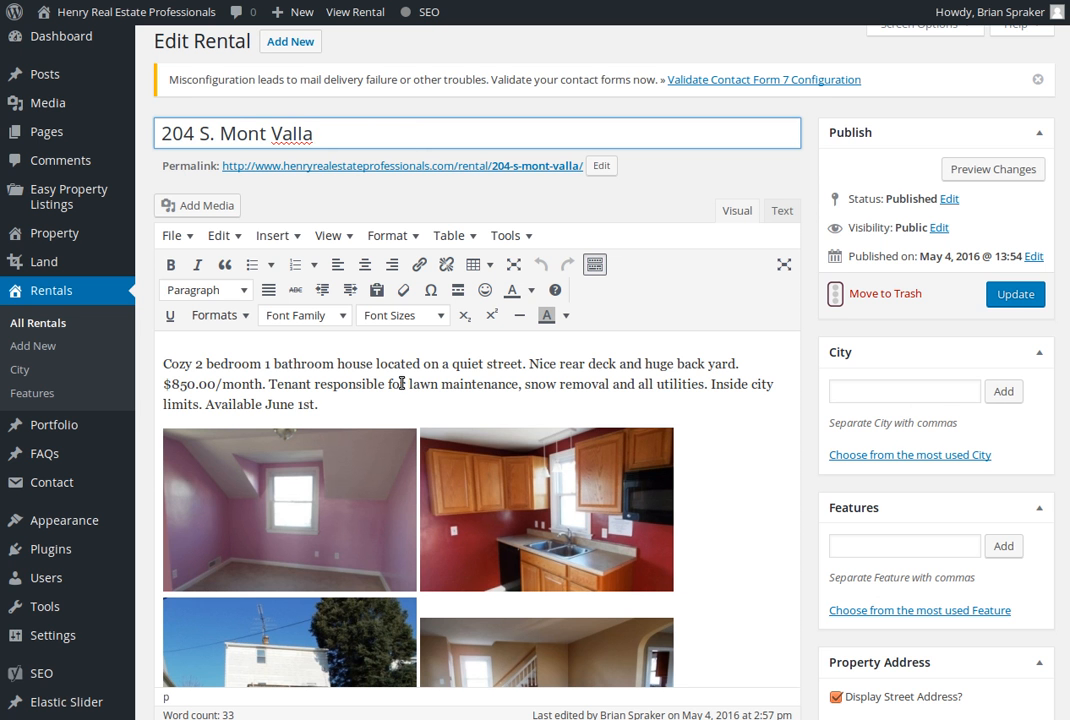
Review the listing's description, photos and property address fields, and refresh the map coordinates from the address
scroll(399, 330, down, 1)
scroll(400, 388, down, 1)
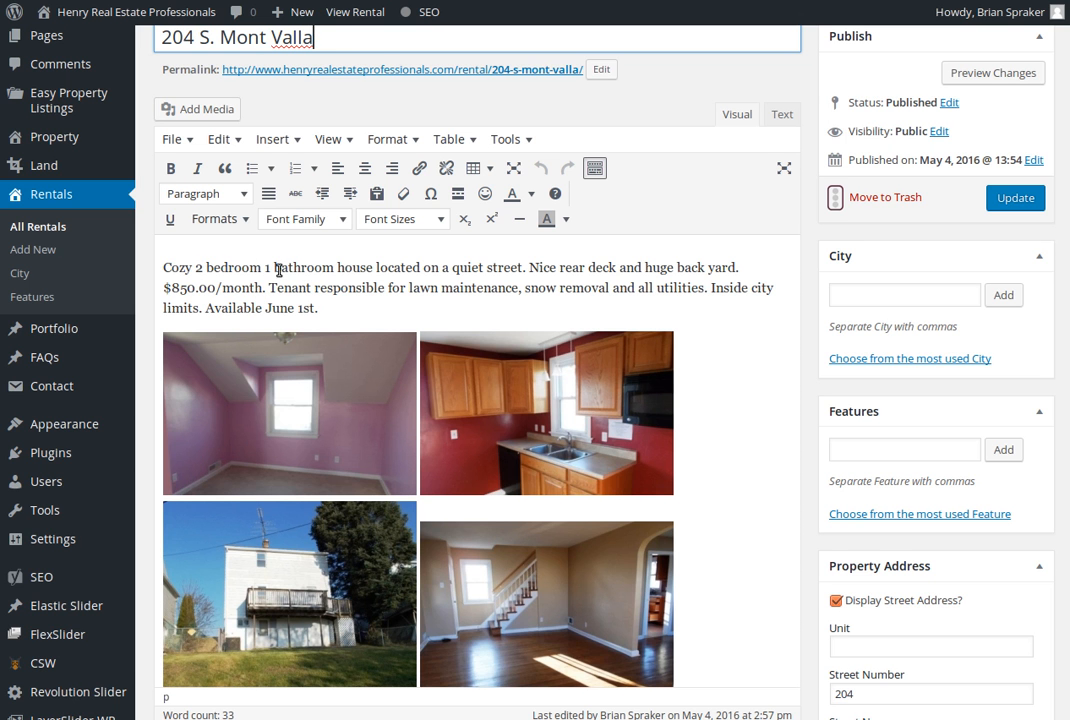
scroll(378, 290, down, 1)
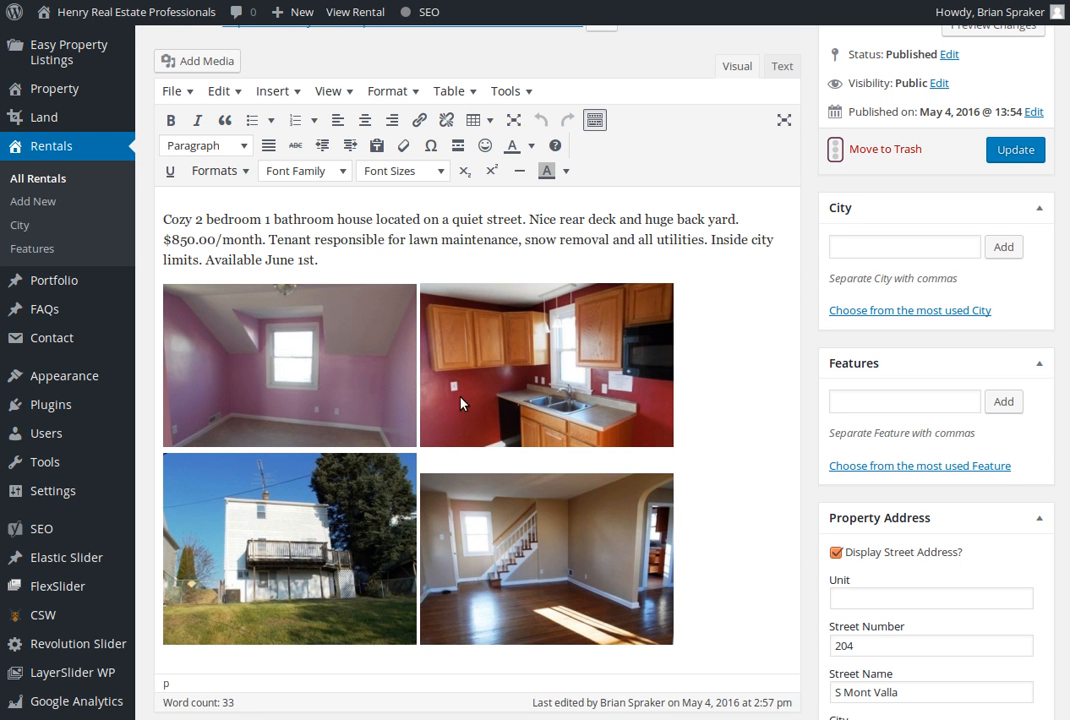
scroll(752, 408, down, 4)
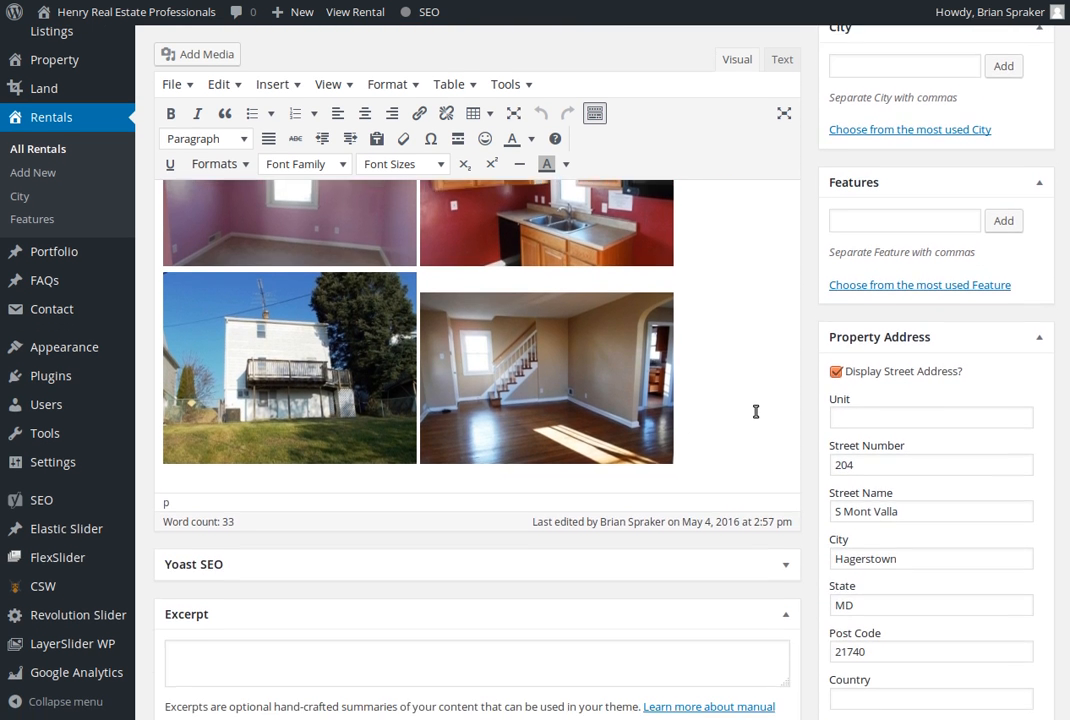
scroll(756, 411, down, 1)
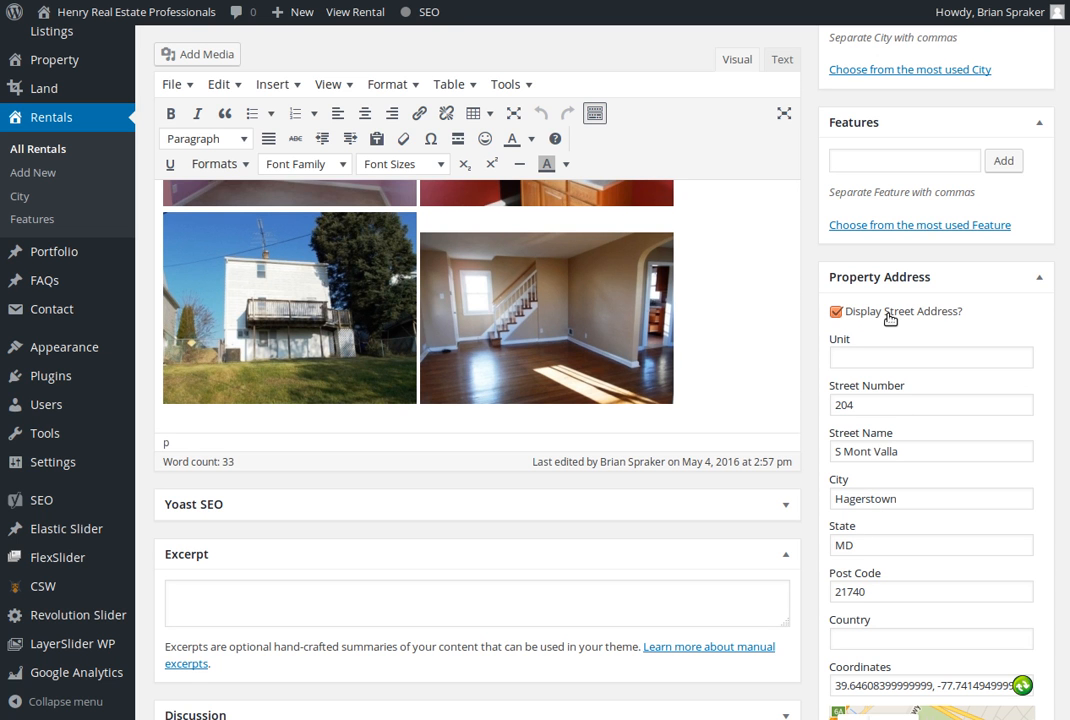
scroll(890, 318, down, 5)
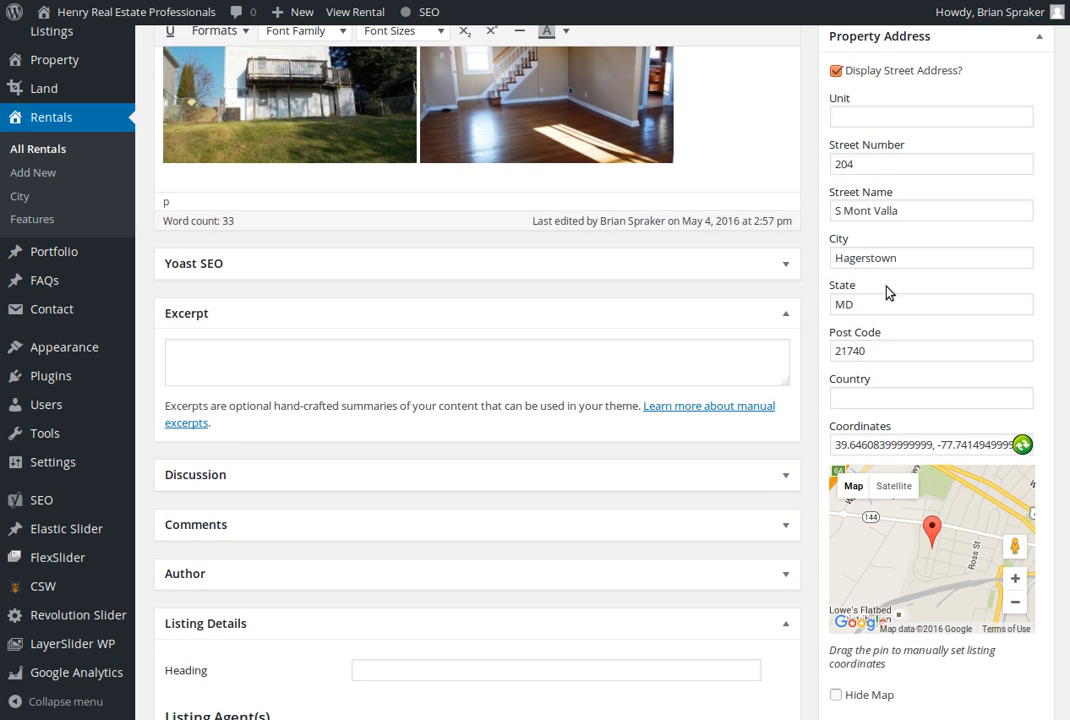
click(1021, 446)
View the available Rent Period choices in the rental pricing settings, keeping Month selected
scroll(915, 349, down, 2)
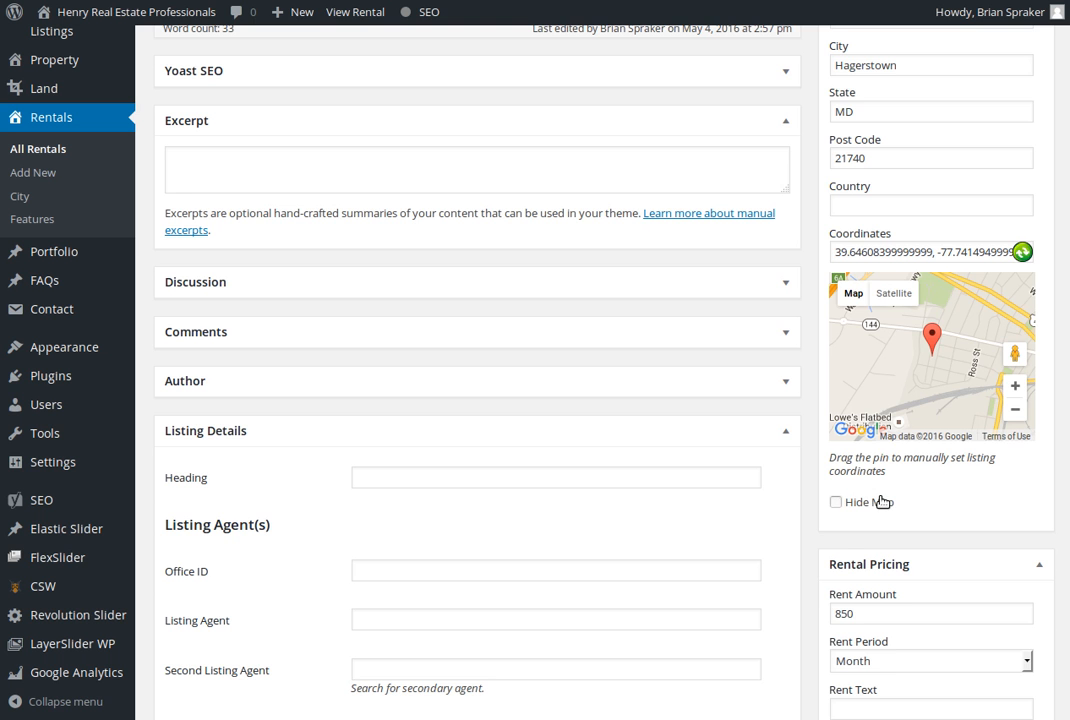
scroll(879, 502, down, 1)
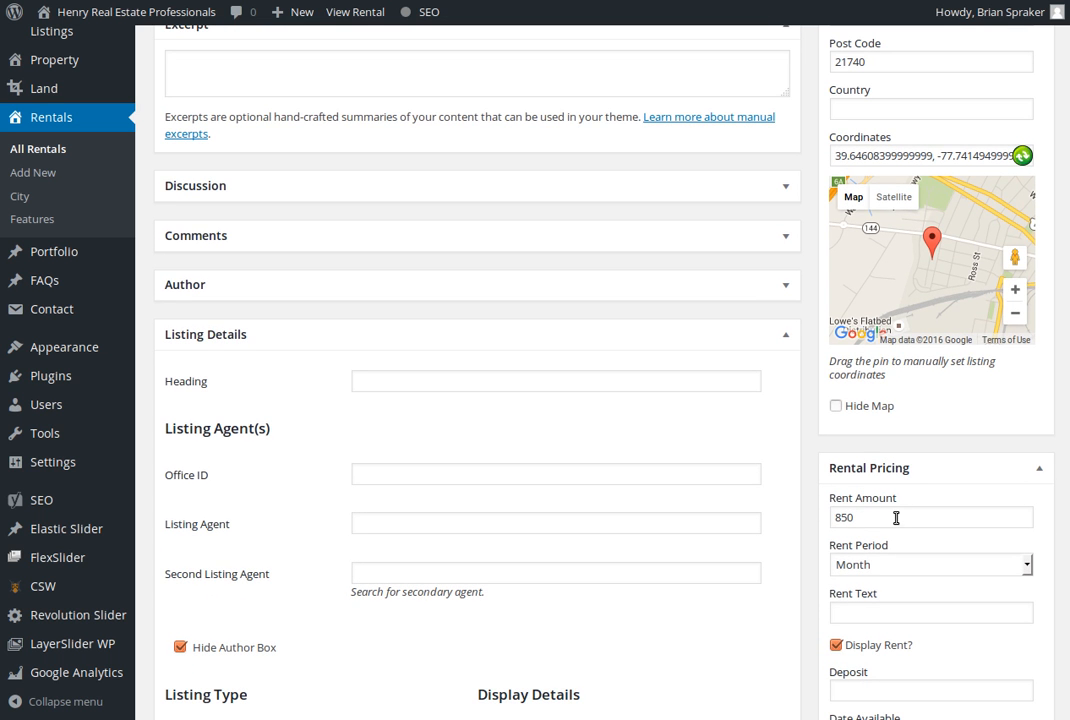
scroll(896, 518, down, 1)
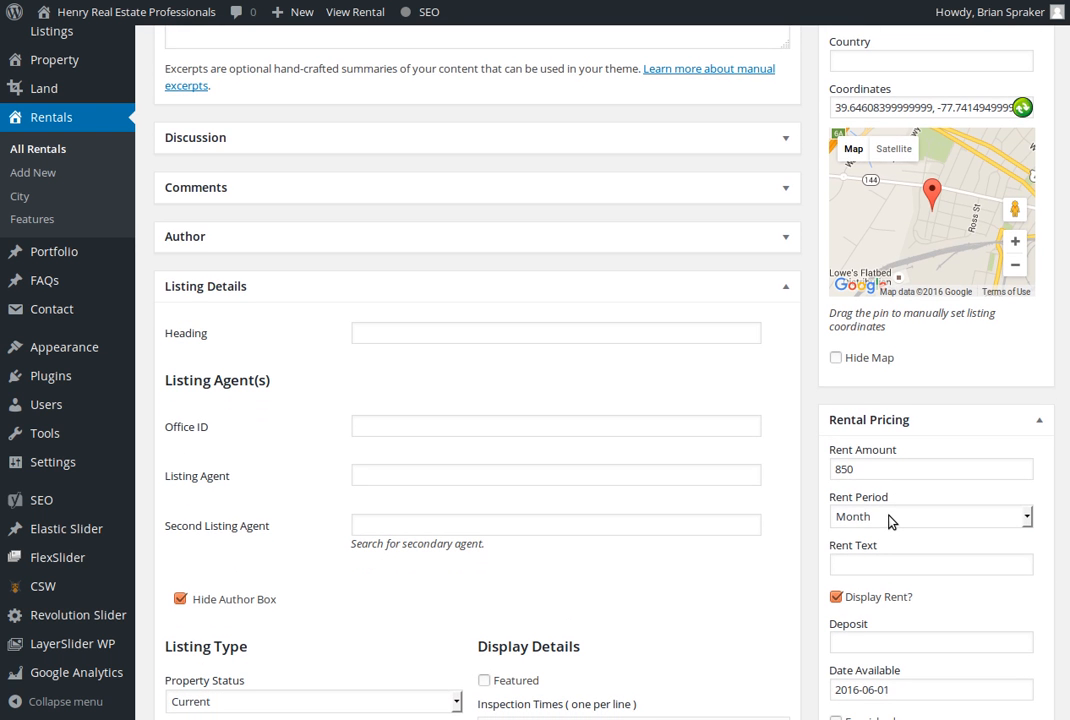
click(893, 521)
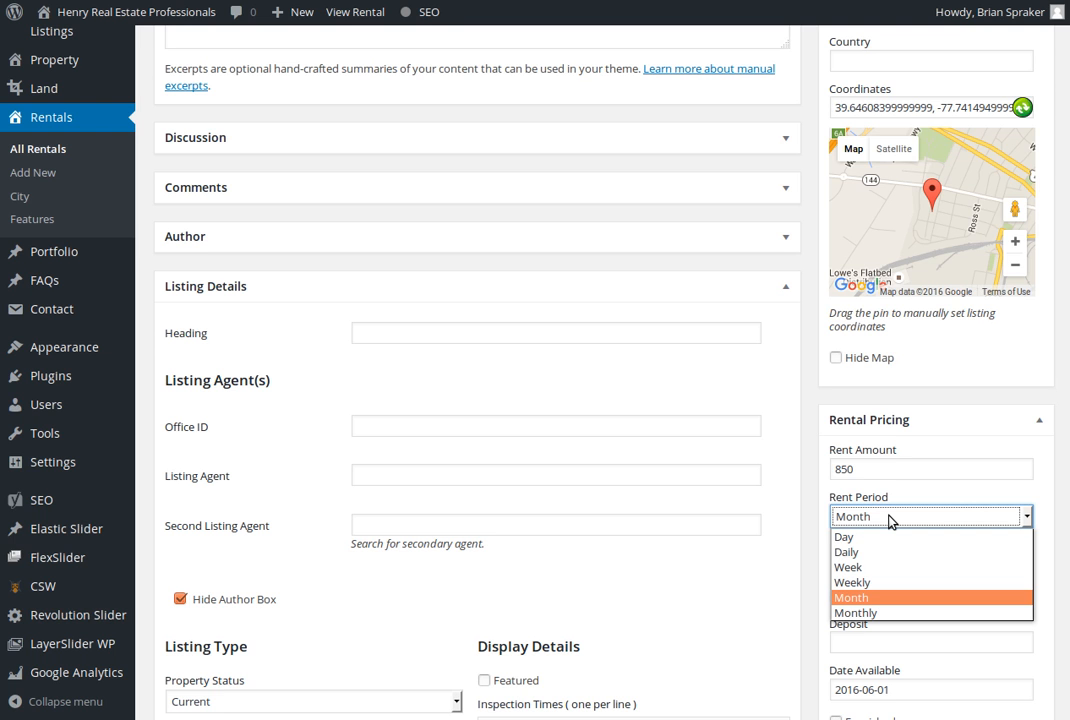
click(890, 520)
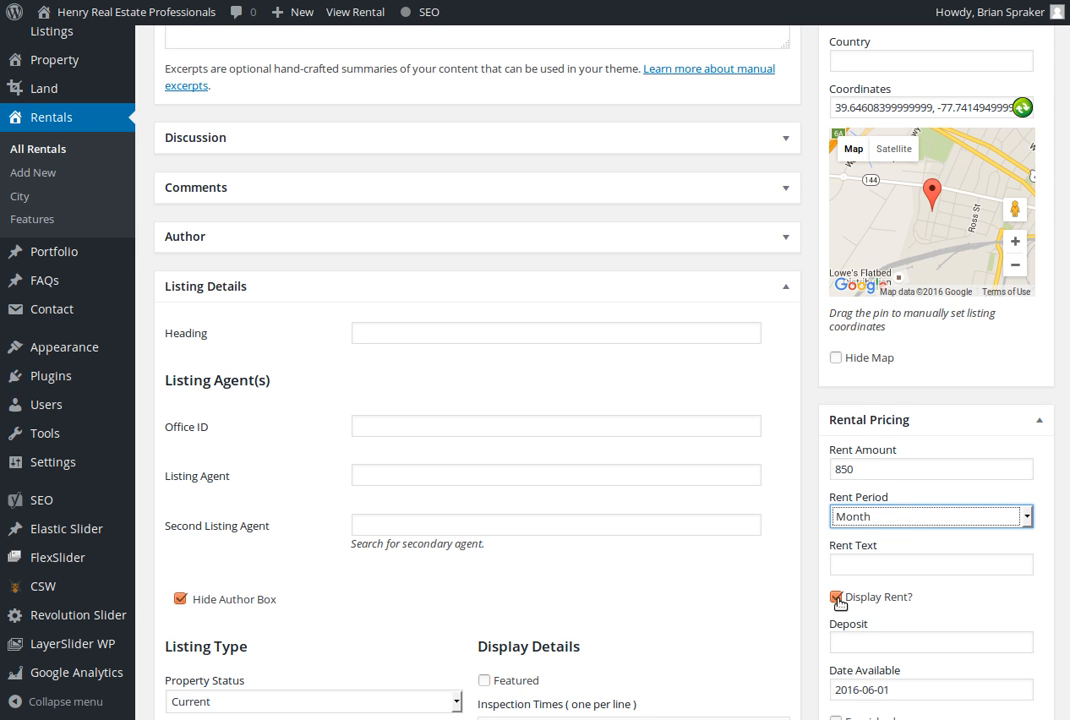
click(813, 572)
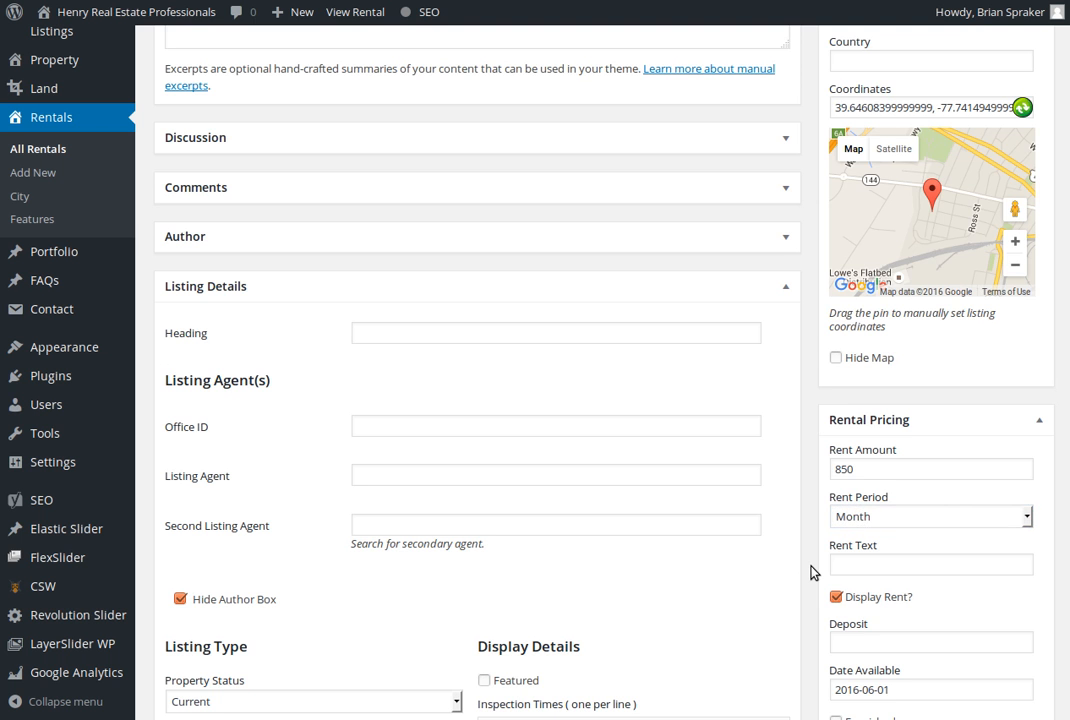
Examine the listing's availability date, linked contact, featured image and house features
scroll(813, 572, down, 1)
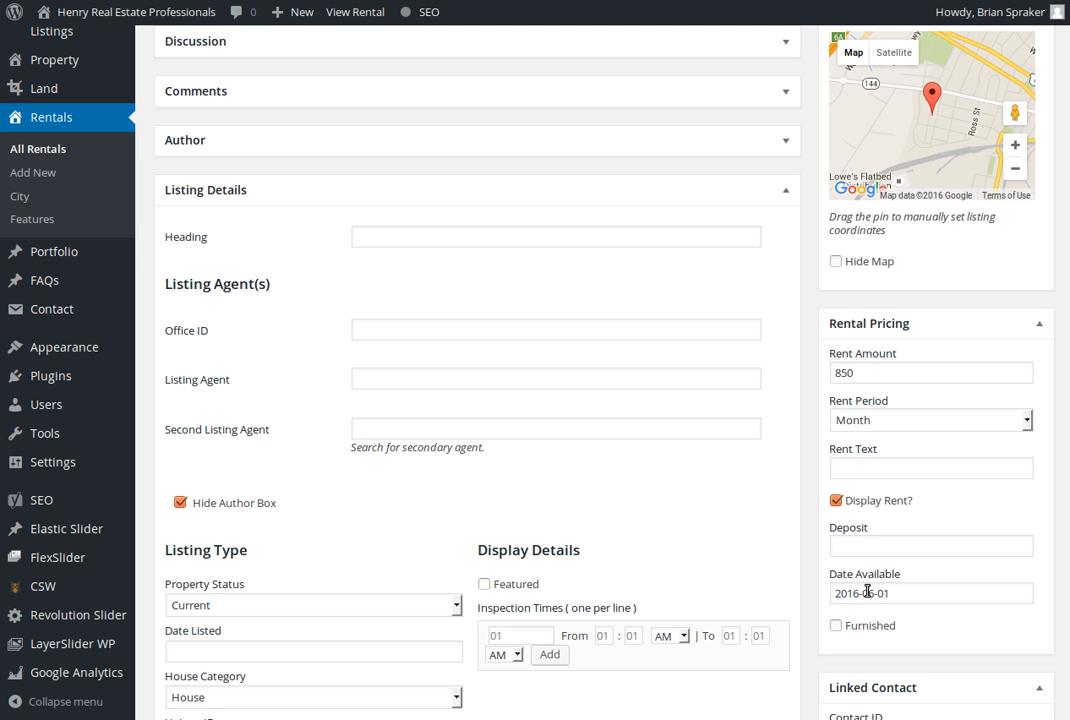
scroll(836, 570, down, 2)
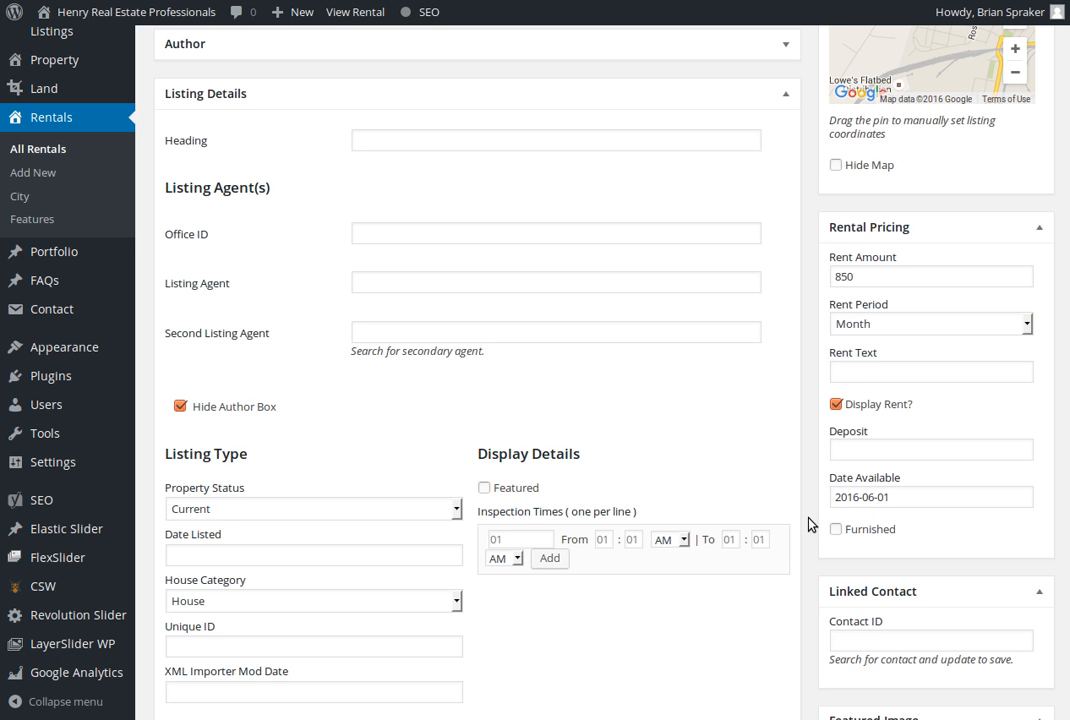
scroll(810, 524, down, 5)
scroll(810, 524, down, 3)
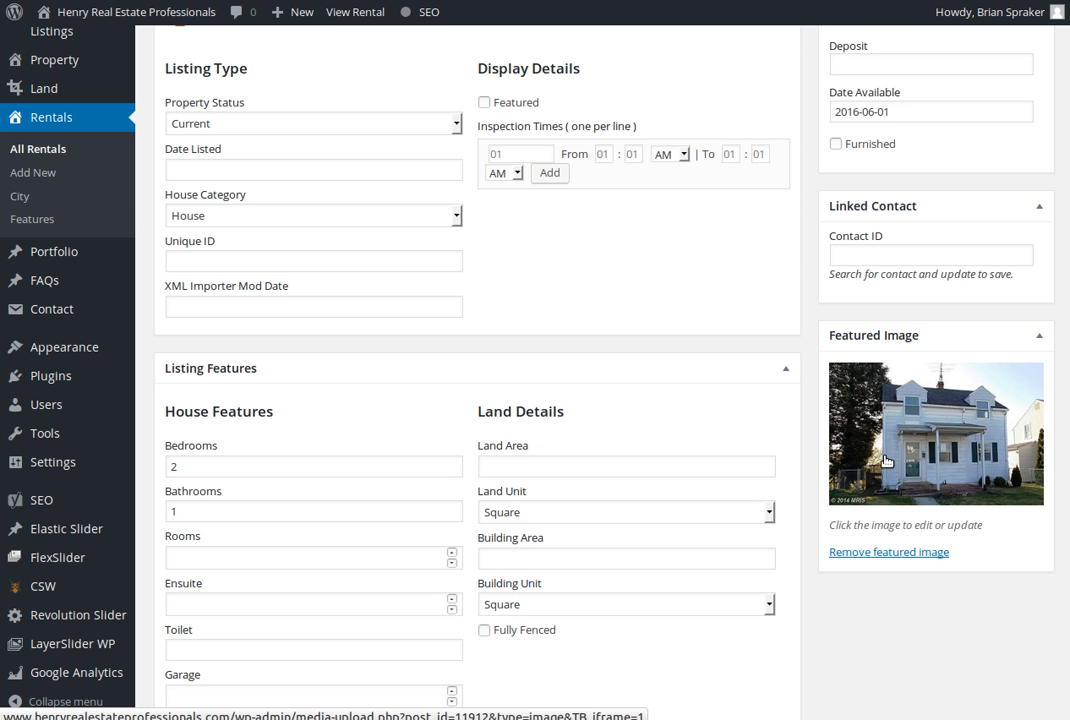
Look over the listing's excerpt area again and expand the Discussion settings to view the comment and trackback options
scroll(806, 472, up, 5)
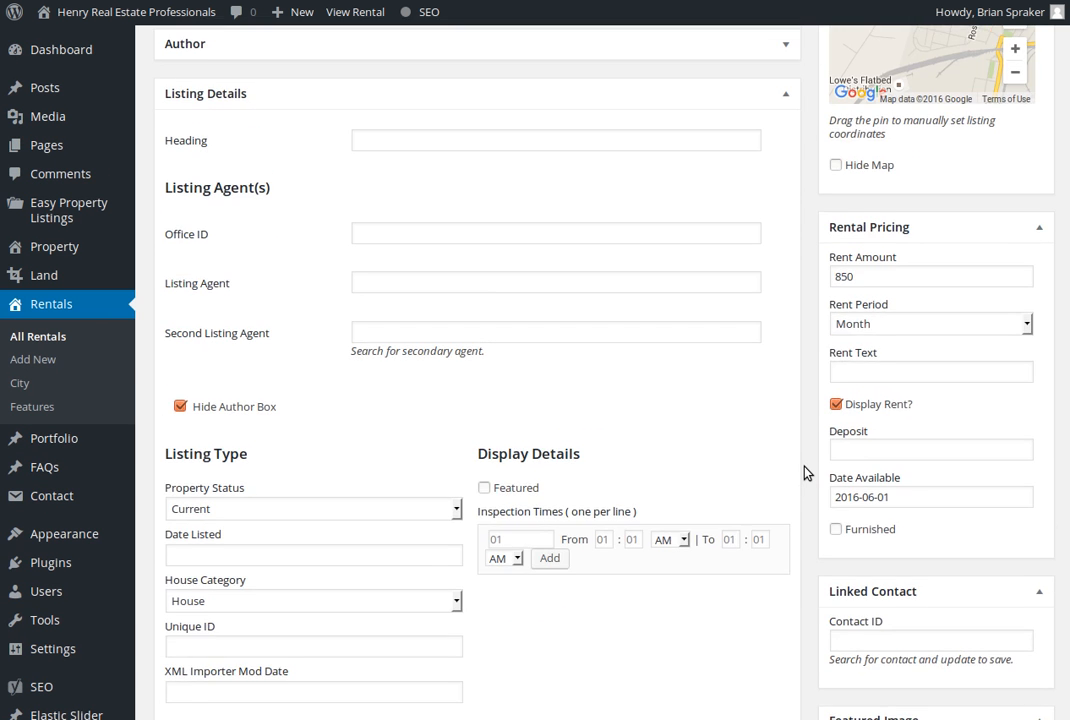
scroll(806, 472, up, 10)
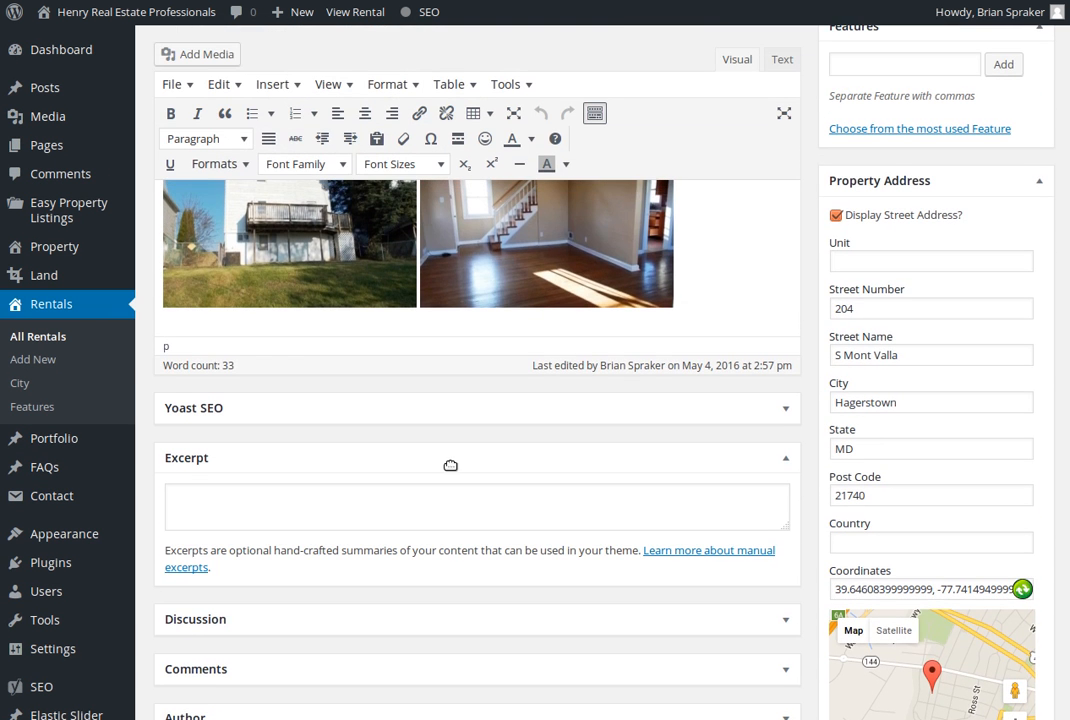
scroll(450, 465, down, 2)
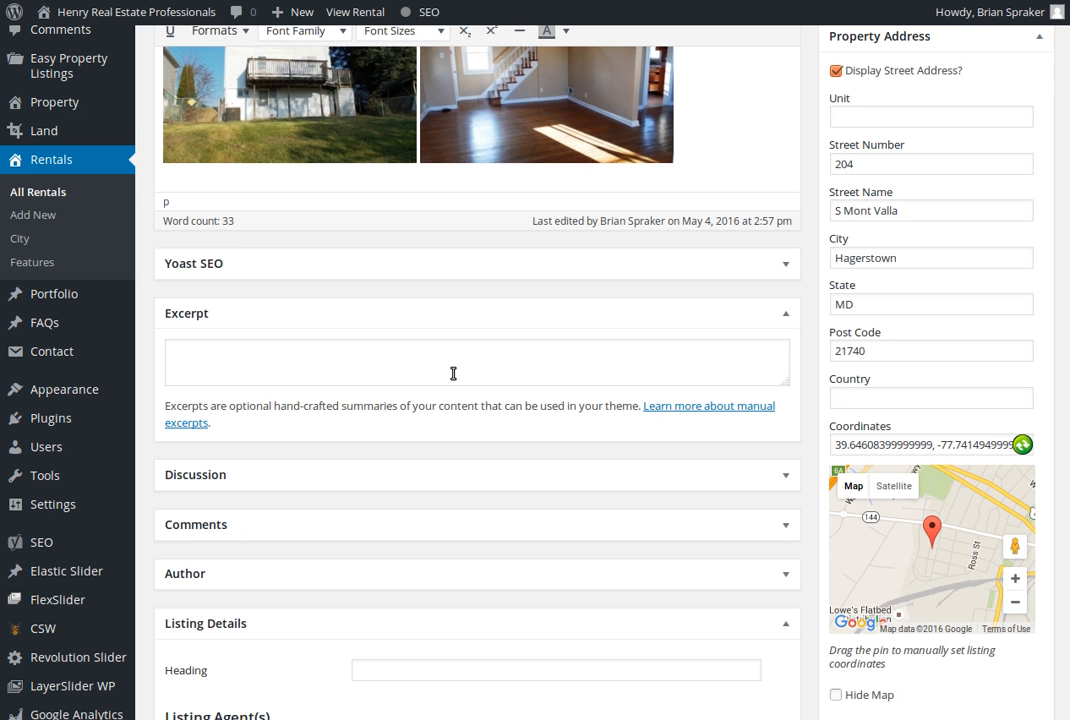
scroll(453, 373, up, 5)
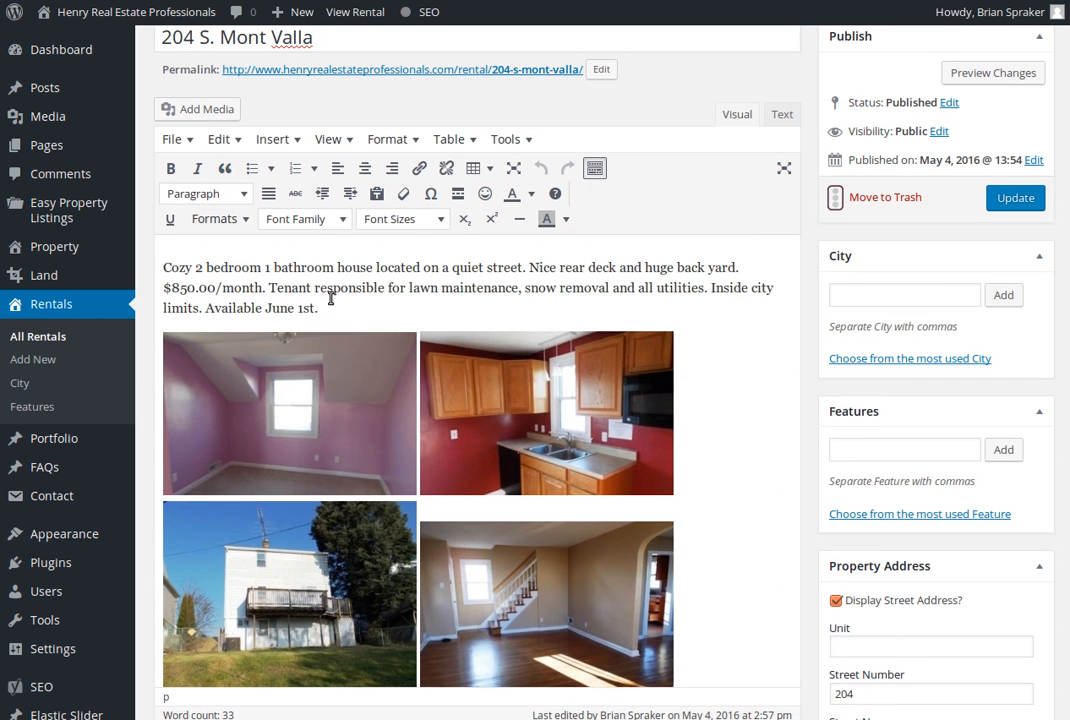
scroll(657, 483, down, 3)
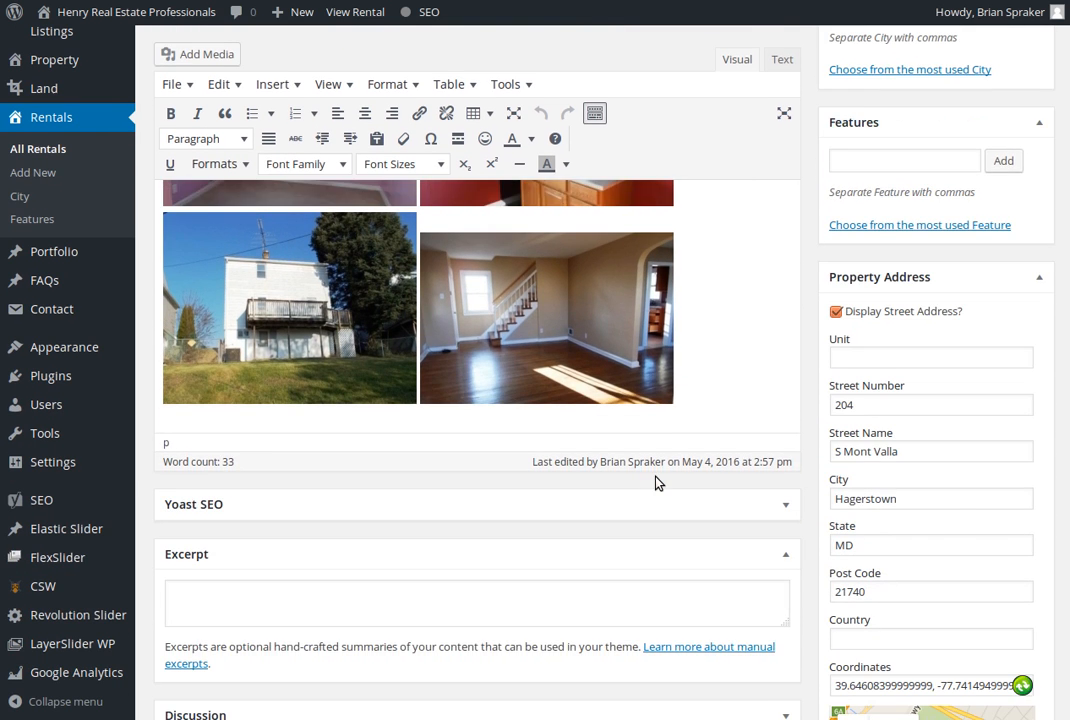
scroll(620, 484, down, 3)
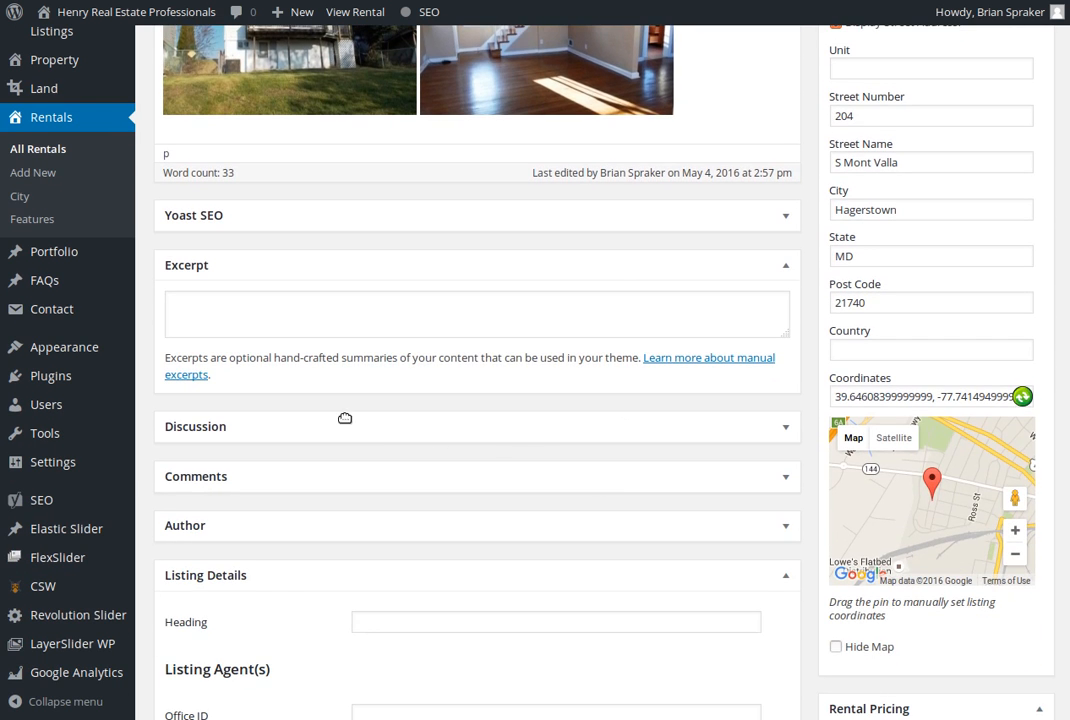
click(787, 430)
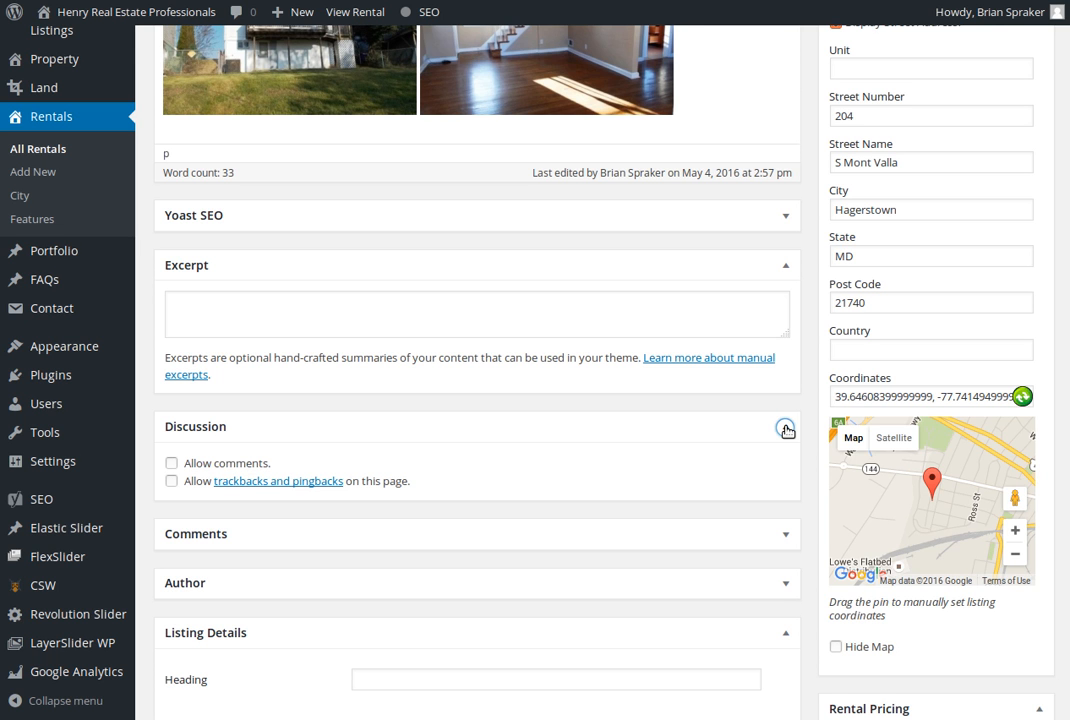
Collapse the Discussion settings and check the listing's Comments section, leaving both sections collapsed
click(786, 430)
click(785, 477)
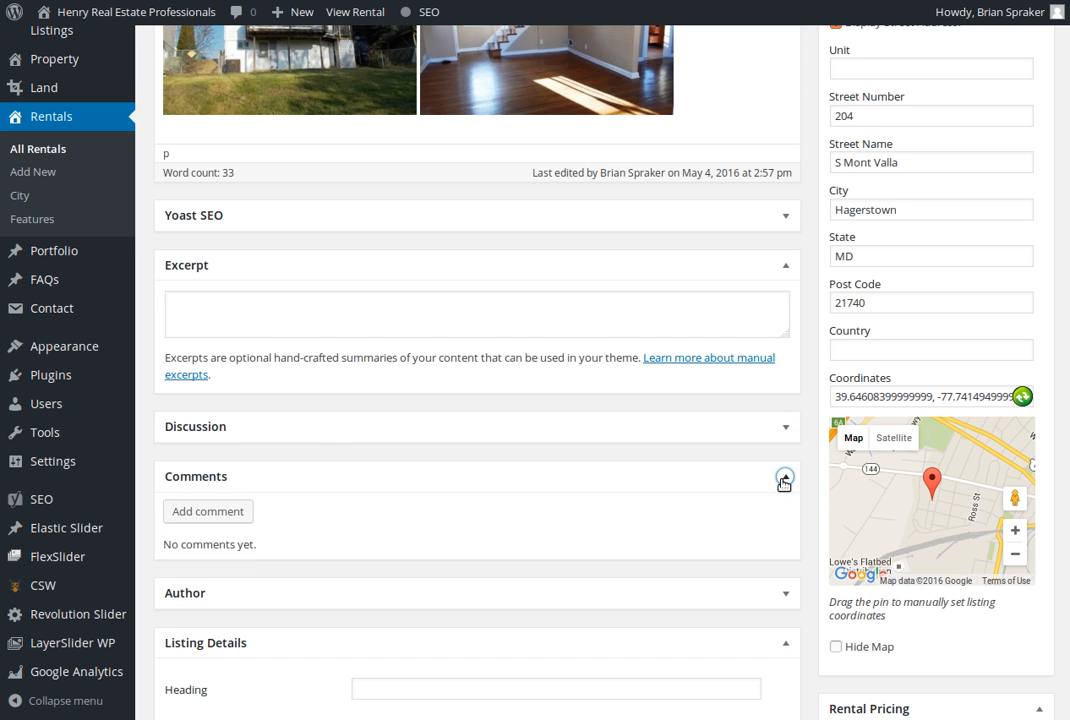
scroll(513, 501, down, 2)
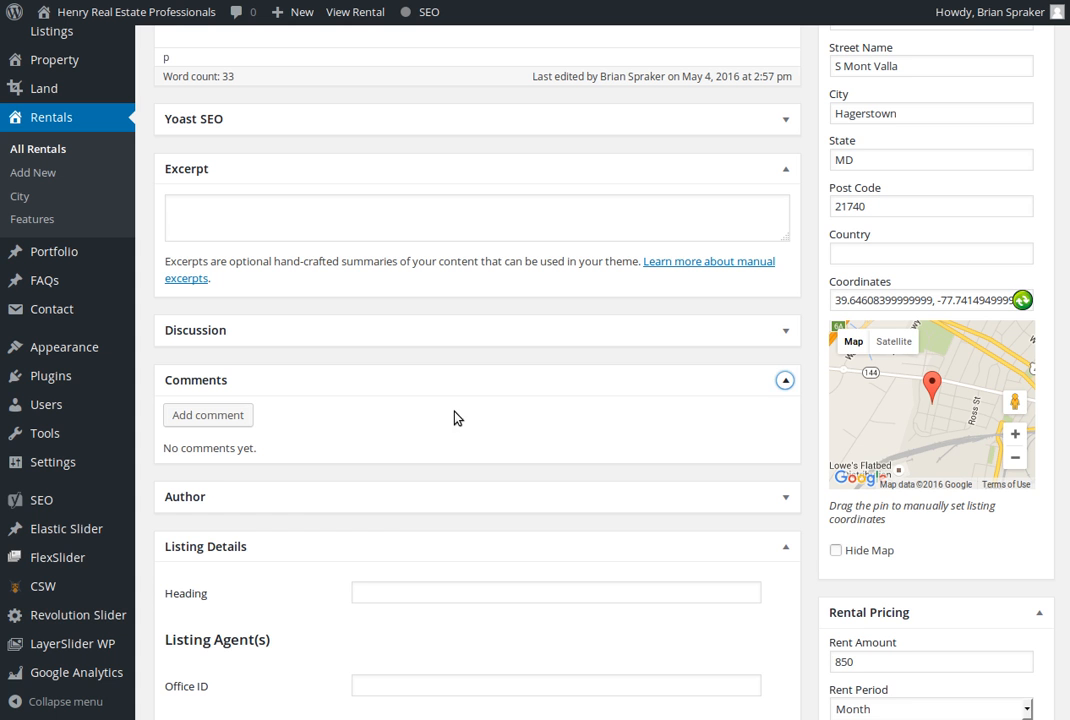
click(789, 382)
View the users available as the listing's author, keep the current author selected, and collapse the Author section
click(786, 430)
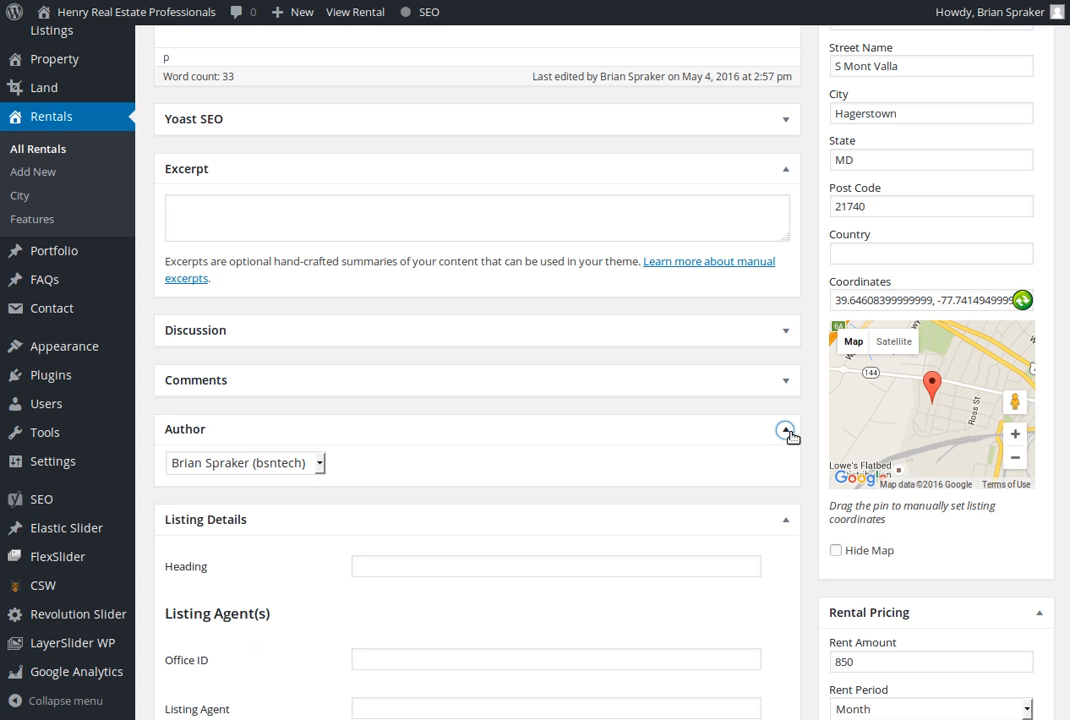
click(298, 467)
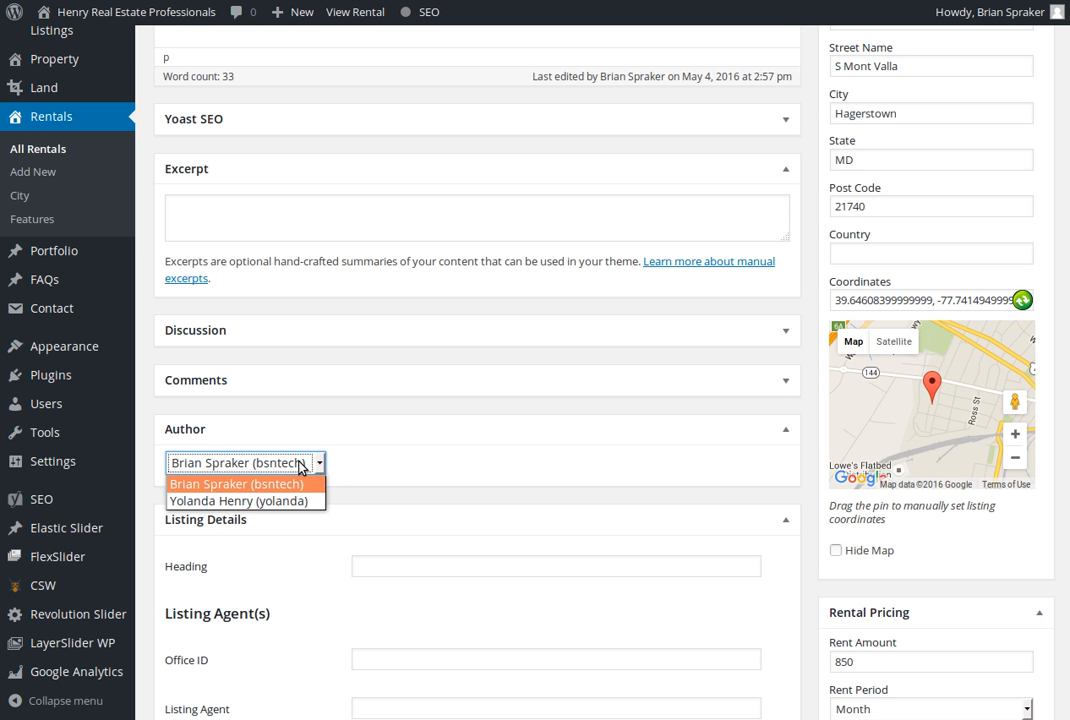
click(298, 467)
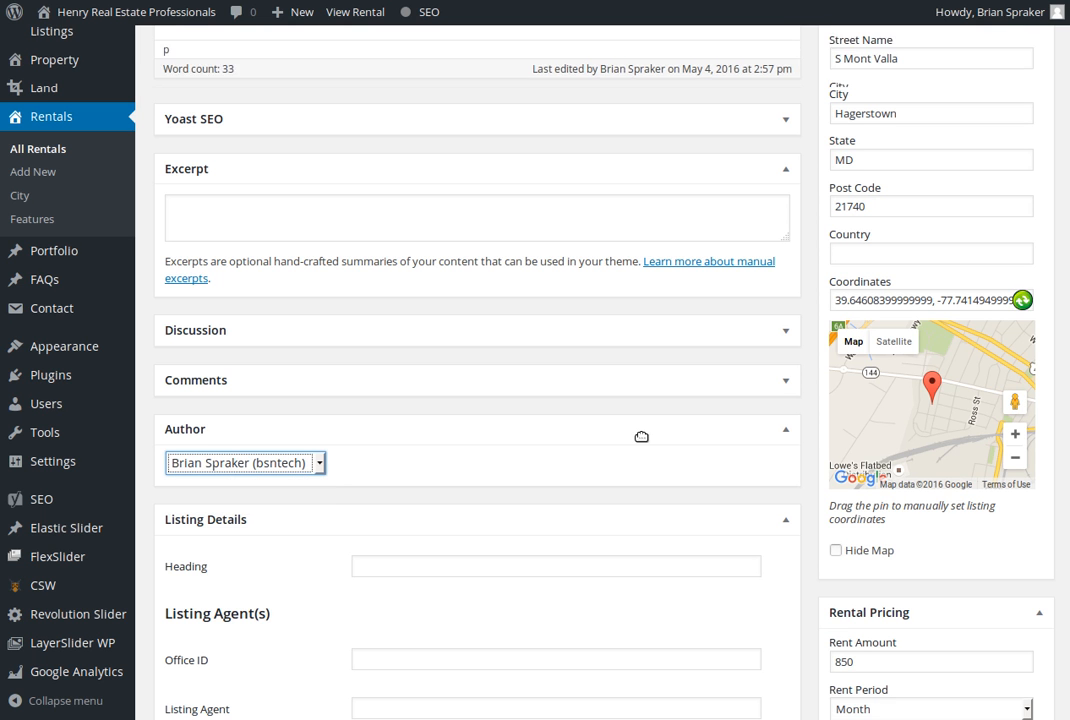
scroll(640, 432, down, 1)
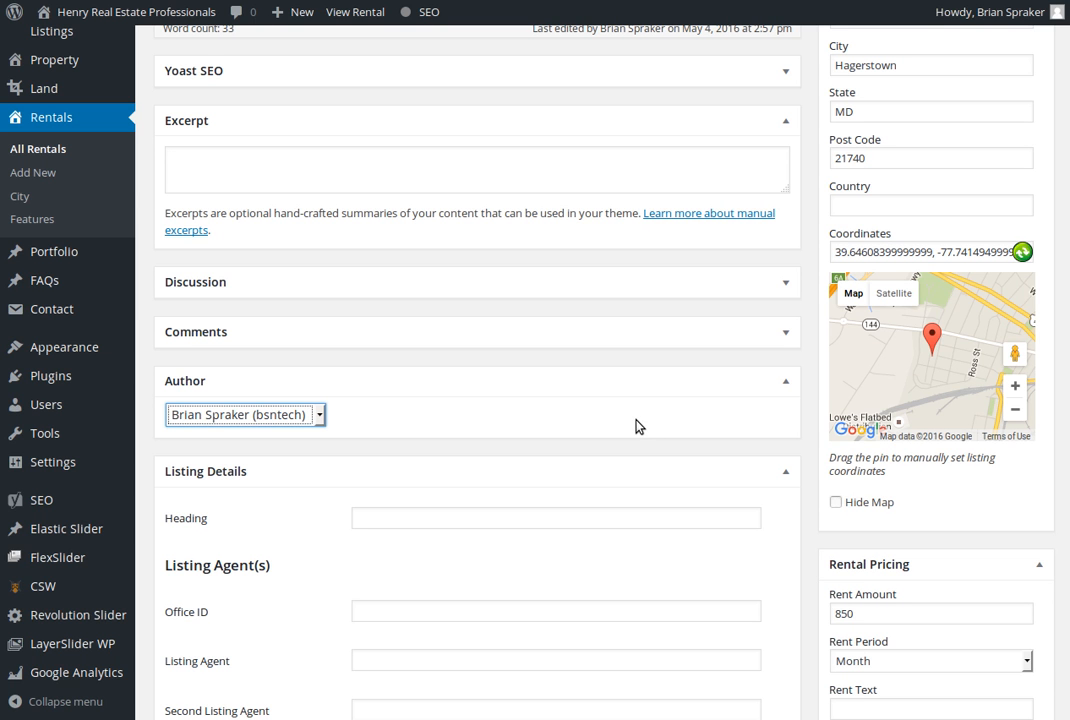
click(785, 381)
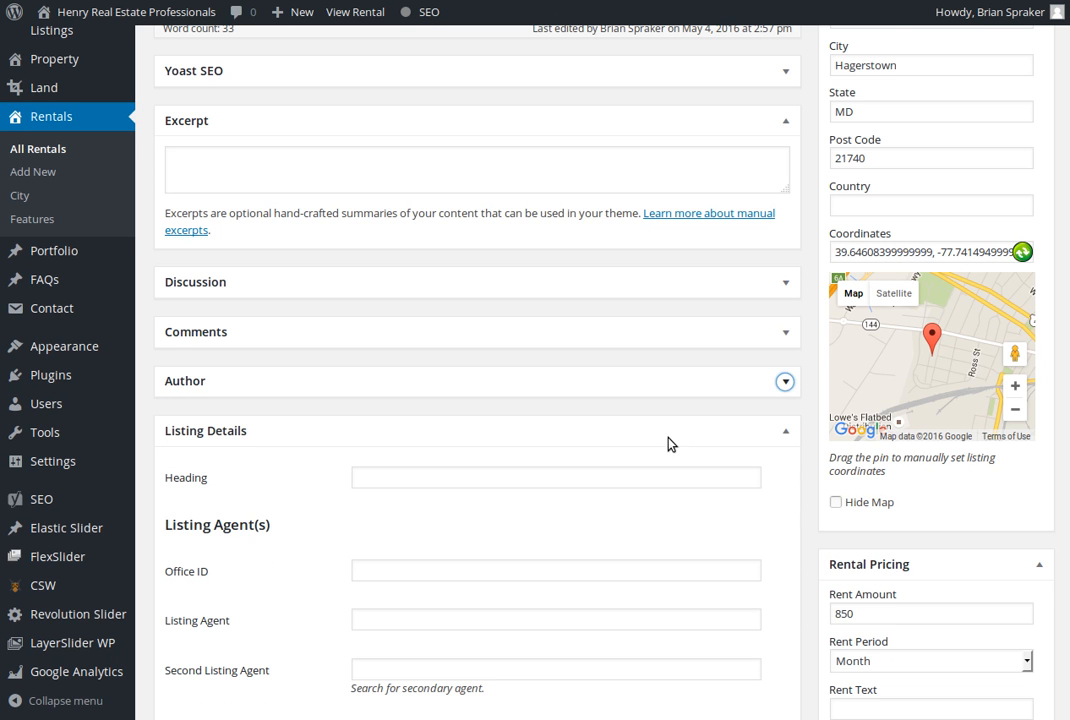
Examine the Listing Details heading, the listing agent fields and the Hide Author Box option
scroll(669, 442, down, 3)
scroll(669, 443, down, 1)
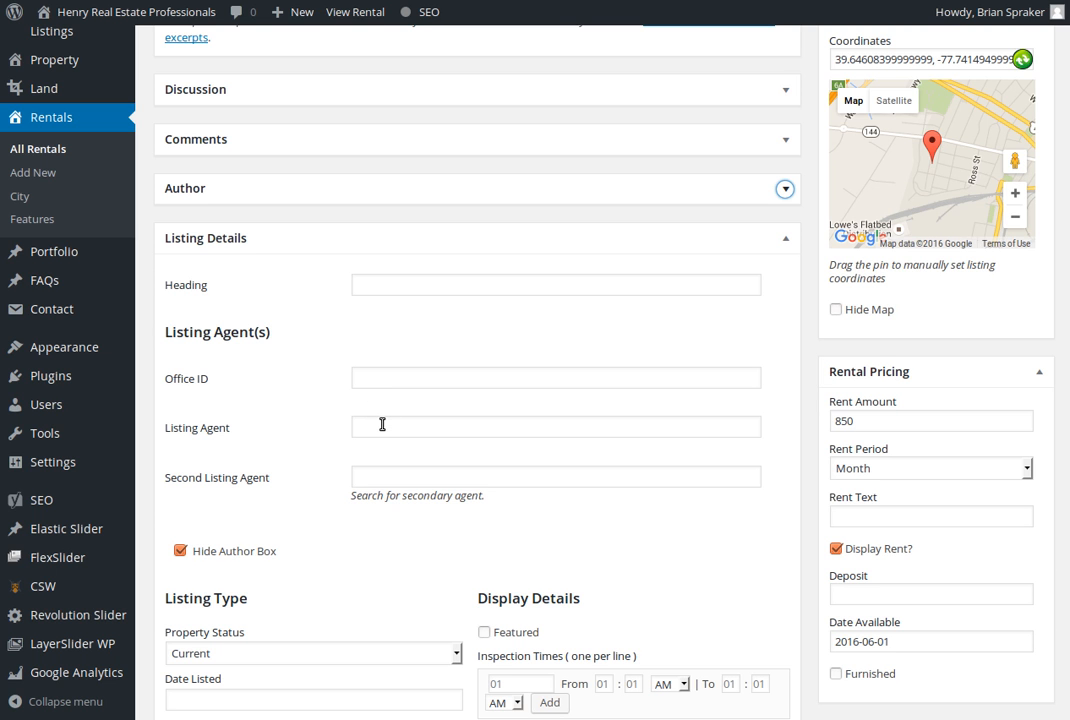
scroll(382, 428, down, 2)
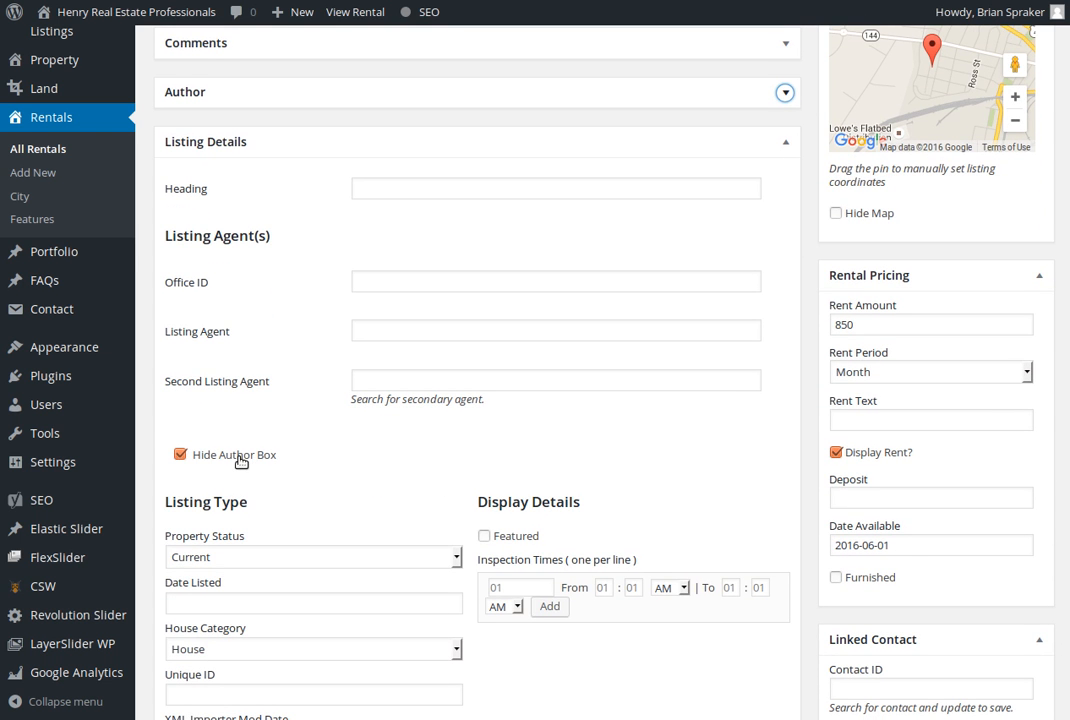
scroll(240, 461, up, 1)
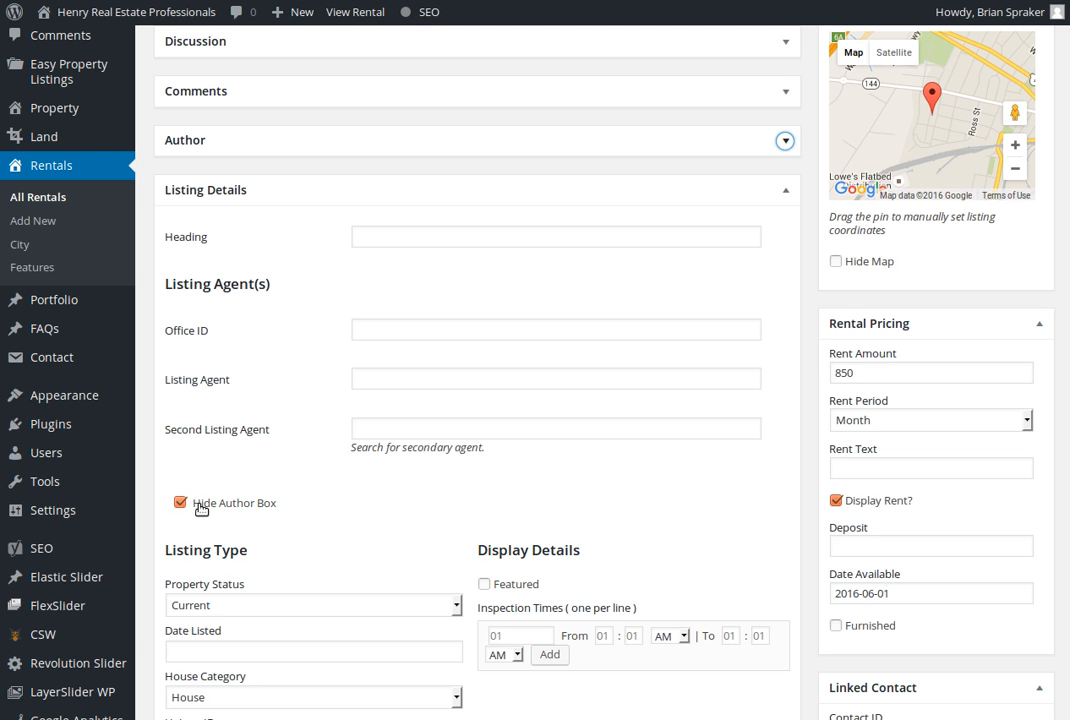
scroll(200, 508, down, 3)
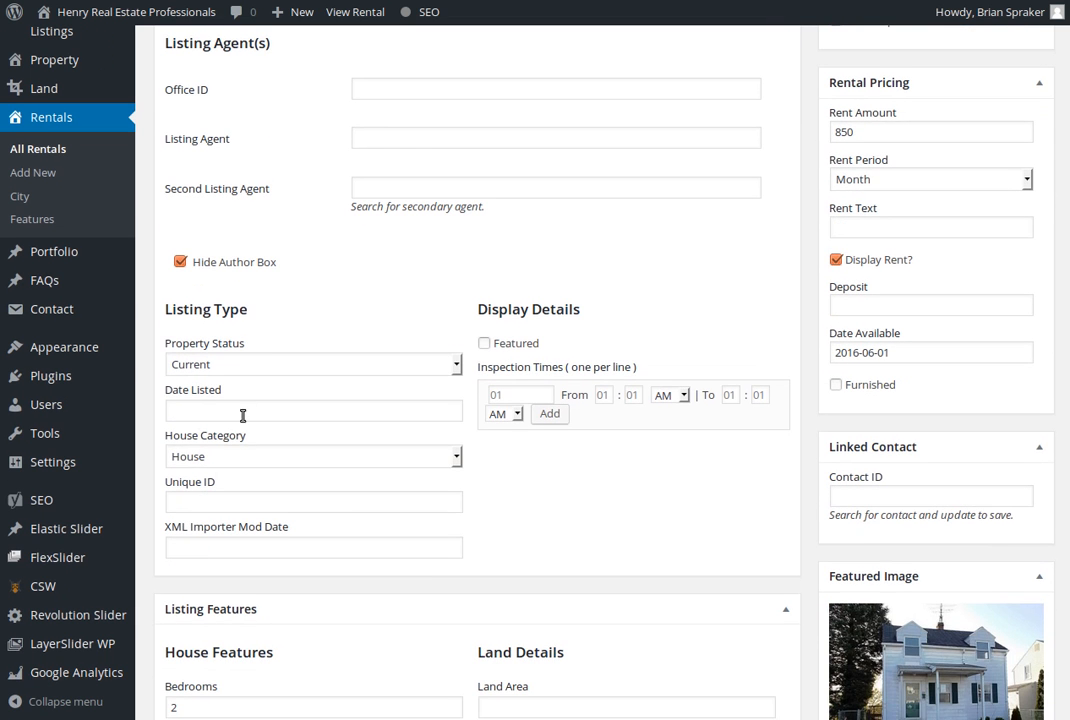
View the available Property Status choices in the listing type settings, keeping Current selected
click(271, 366)
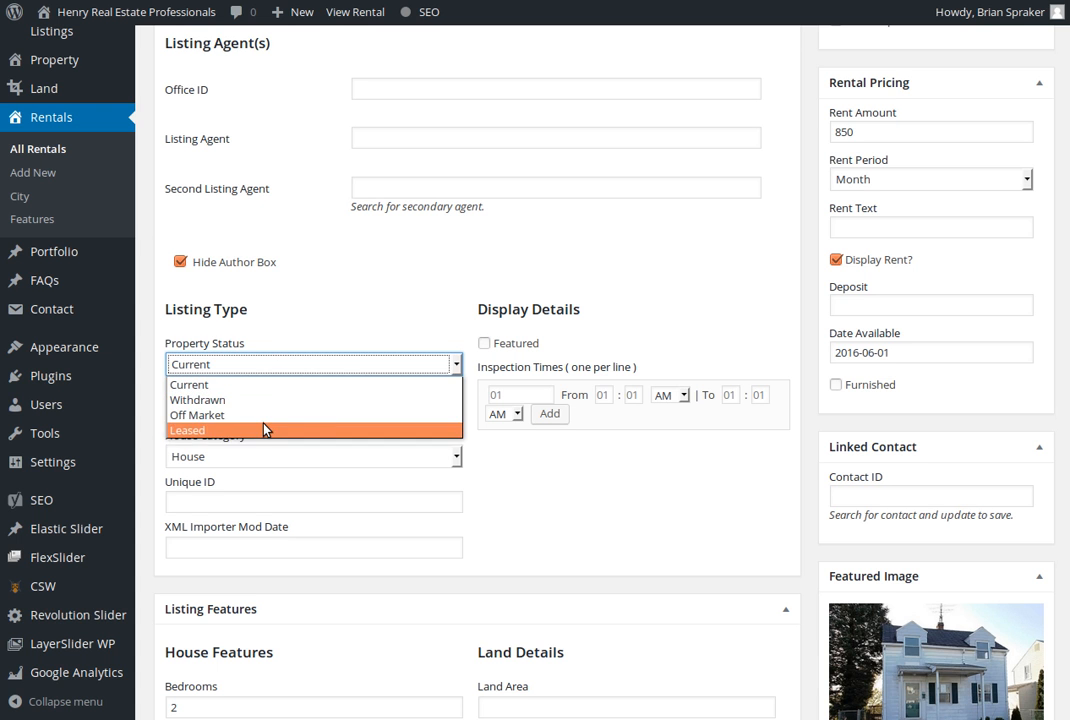
click(285, 367)
click(580, 494)
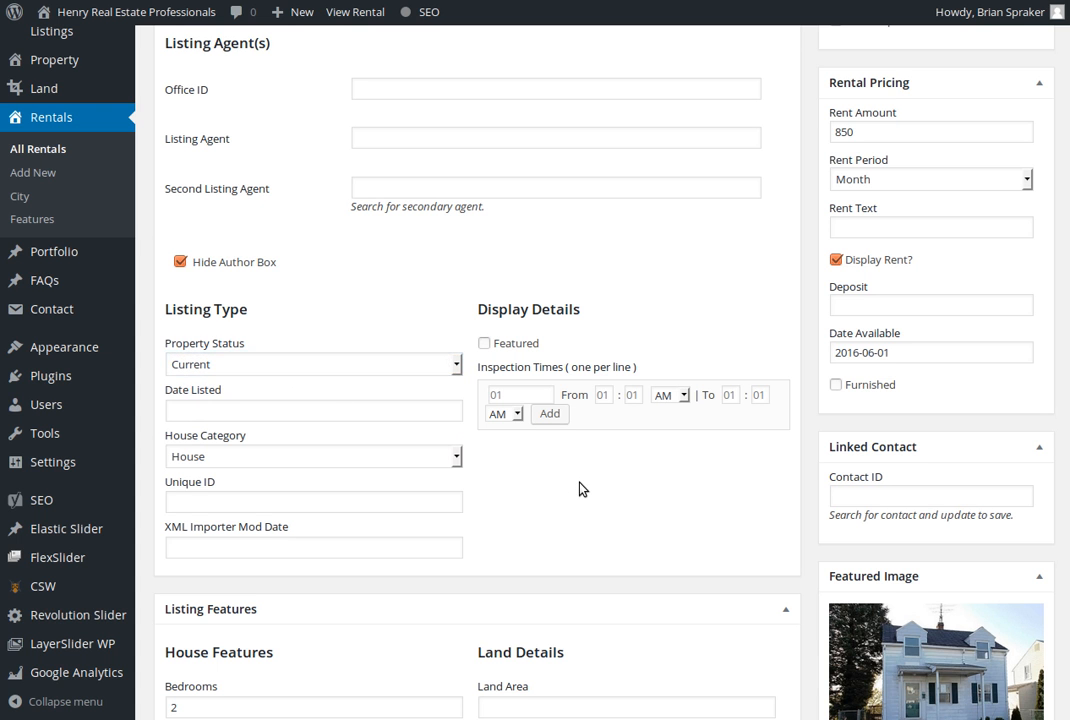
View the available House Category choices for the rental, keeping House selected
scroll(578, 480, down, 1)
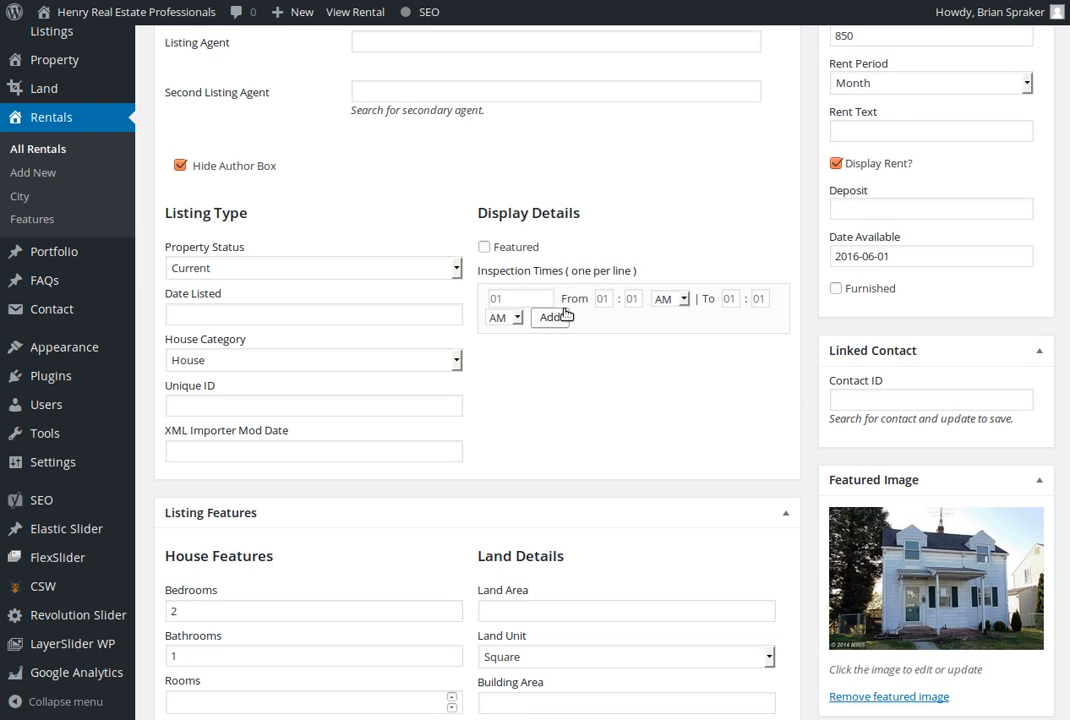
click(237, 371)
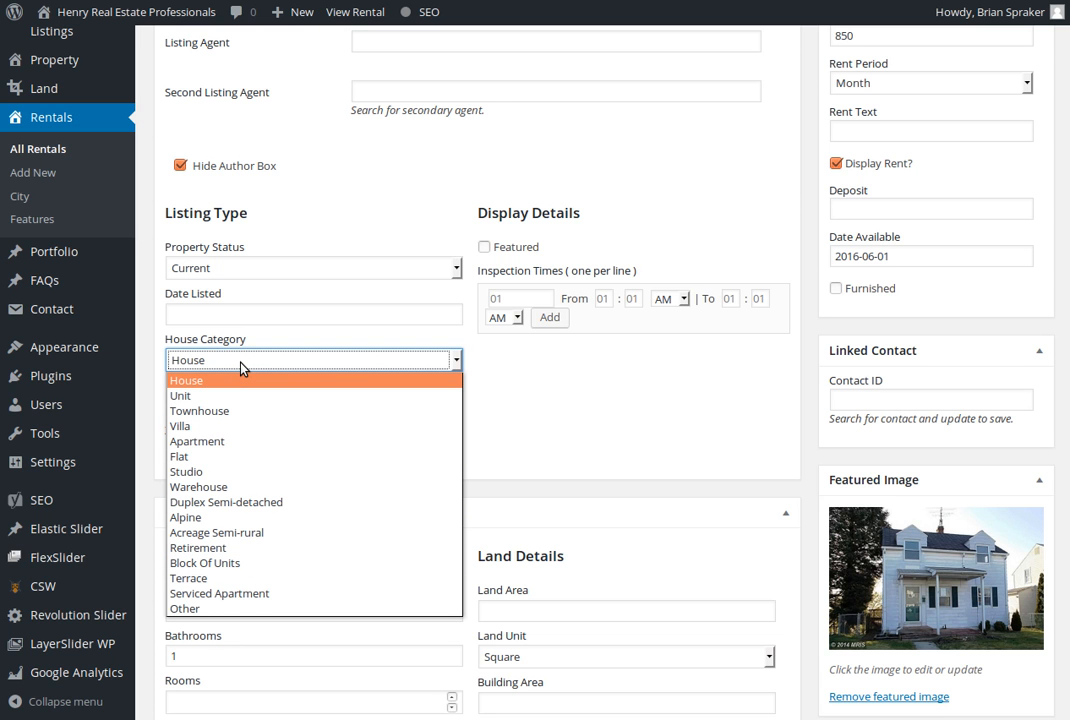
click(241, 368)
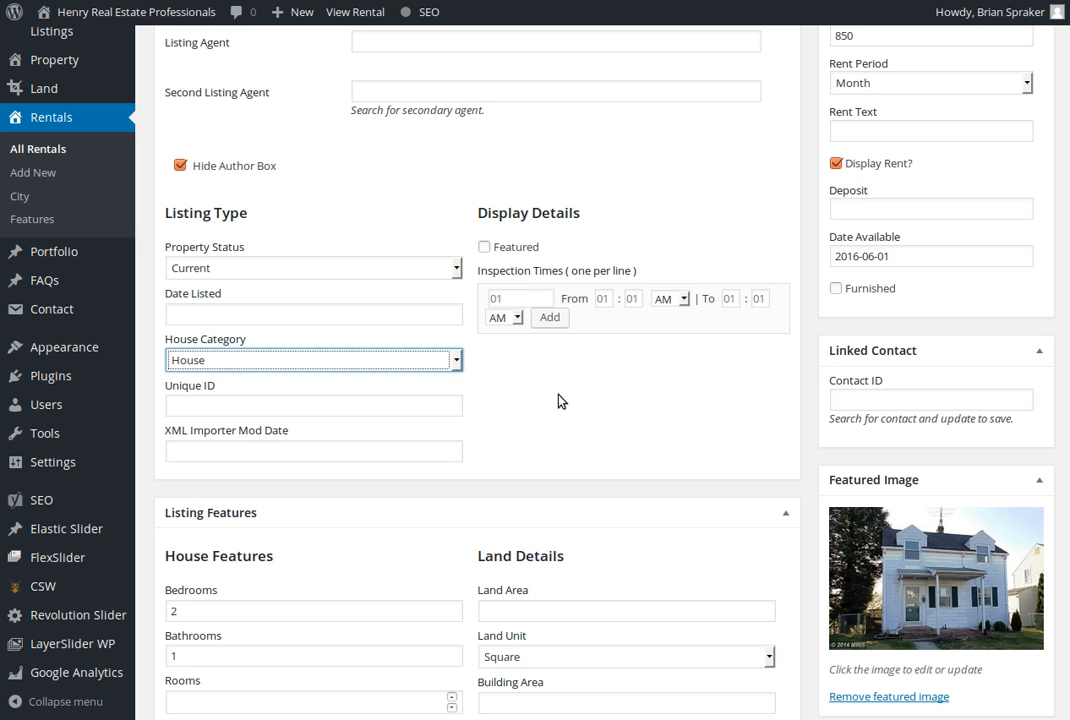
Review the rental's house features, land details and the Additional Features for internal, external, and heating and cooling options
scroll(610, 404, down, 1)
scroll(610, 404, down, 2)
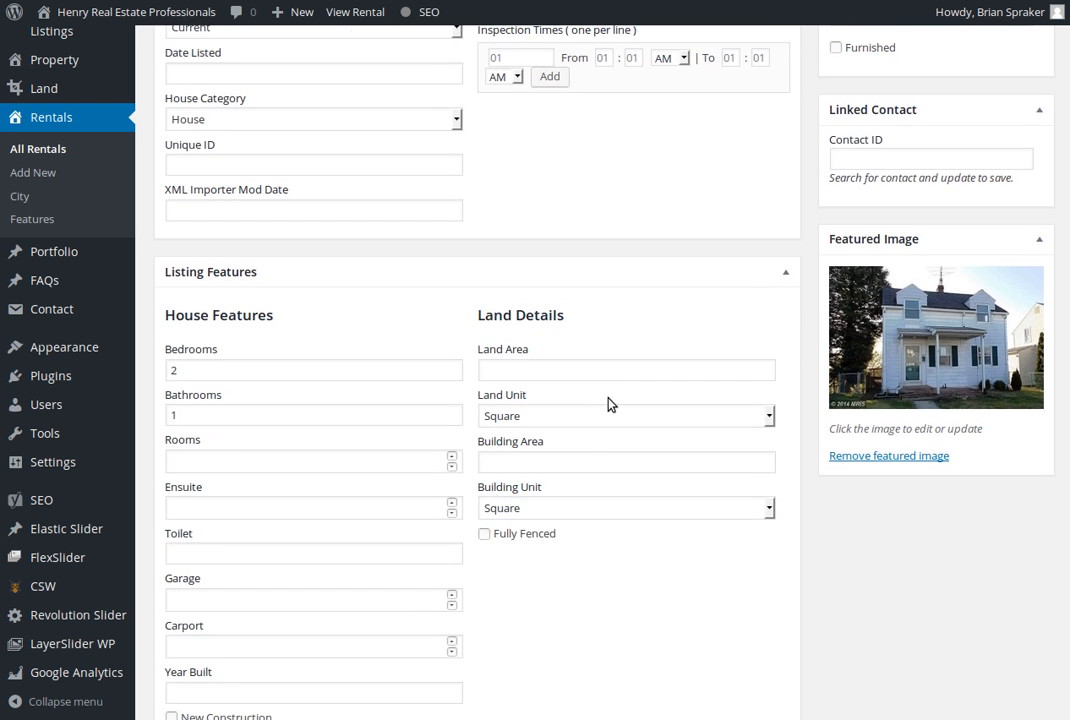
scroll(609, 403, down, 1)
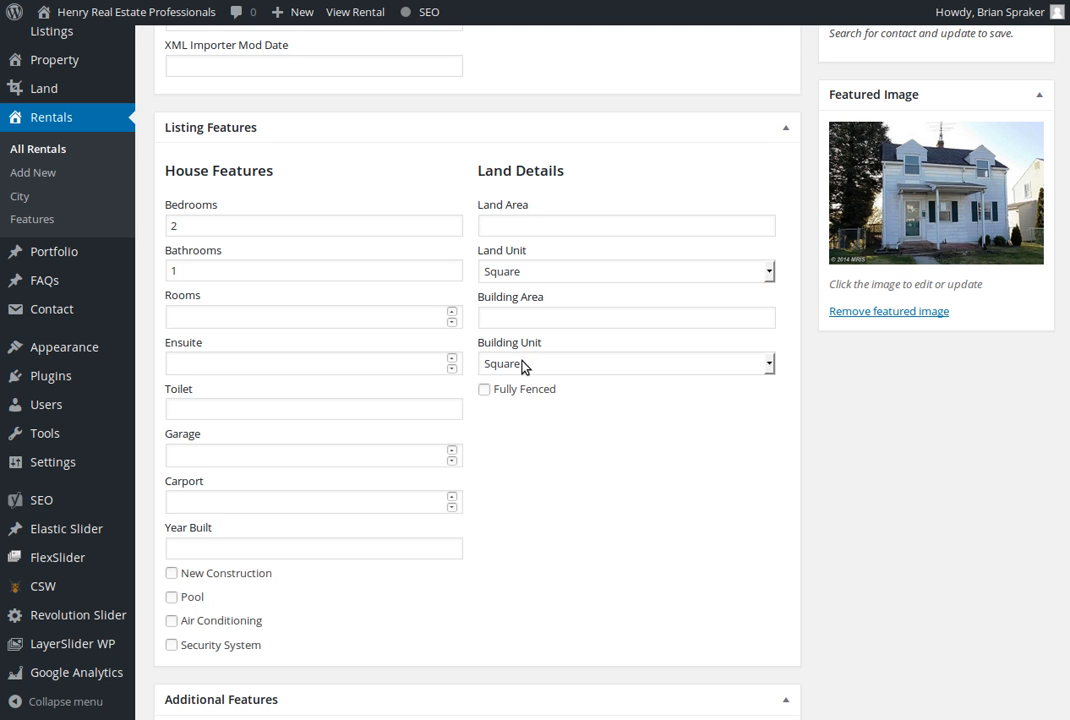
scroll(522, 366, down, 1)
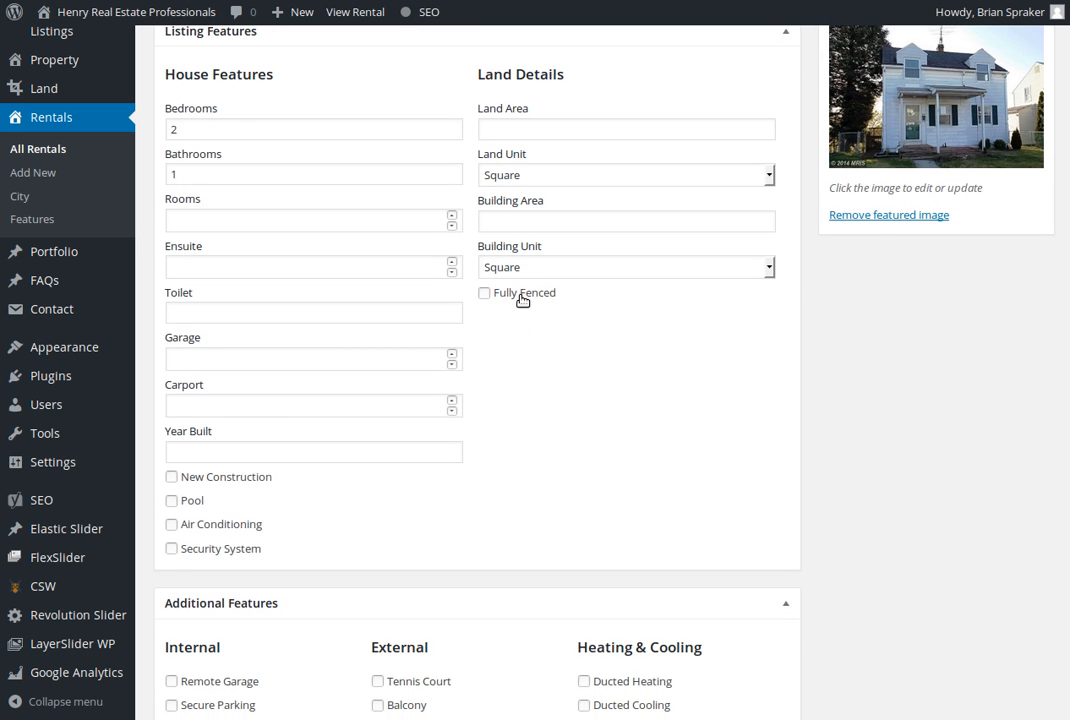
scroll(521, 299, down, 4)
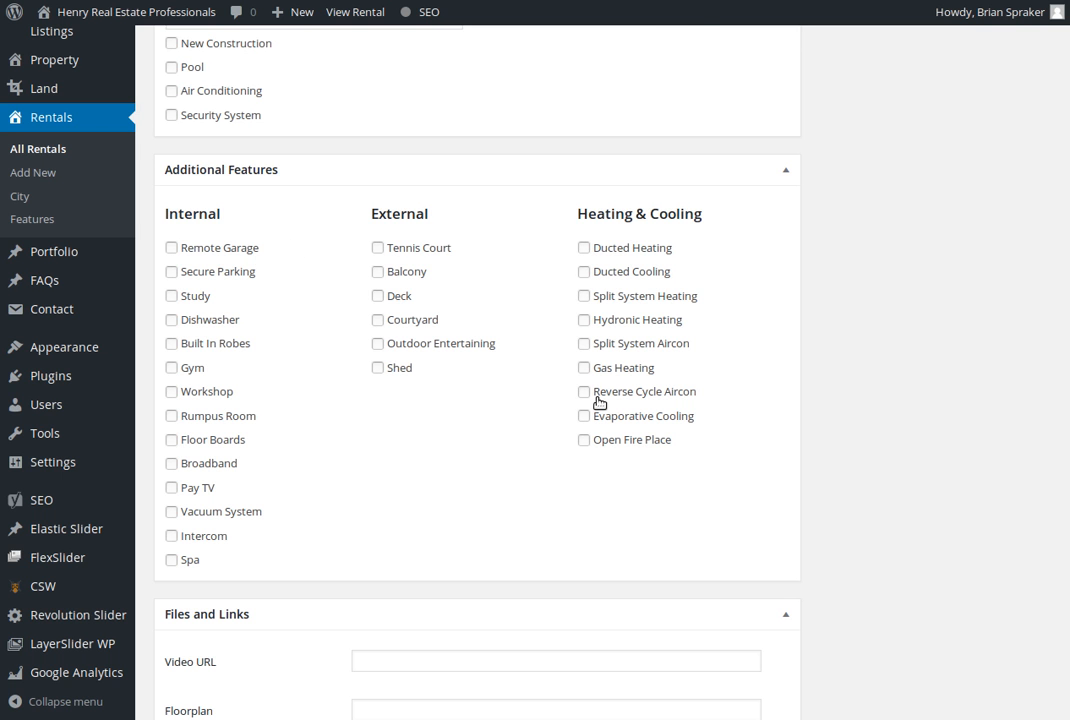
Review the listing's Files and Links fields, the sidebar selection and the Avada post options
scroll(598, 402, down, 3)
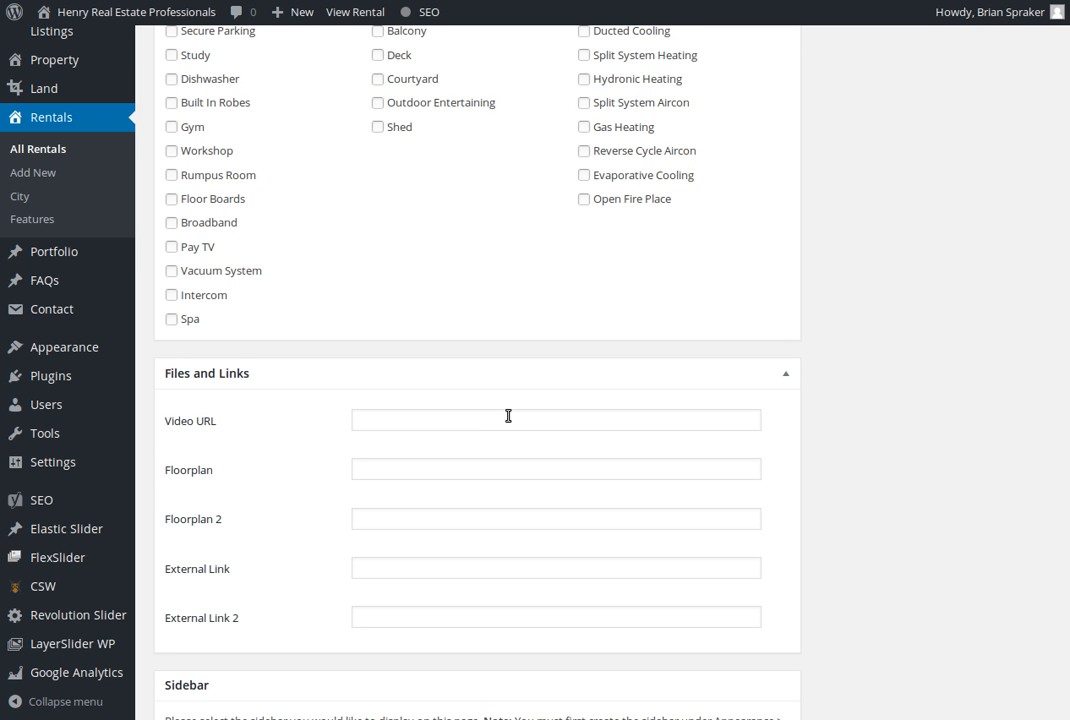
scroll(508, 416, down, 1)
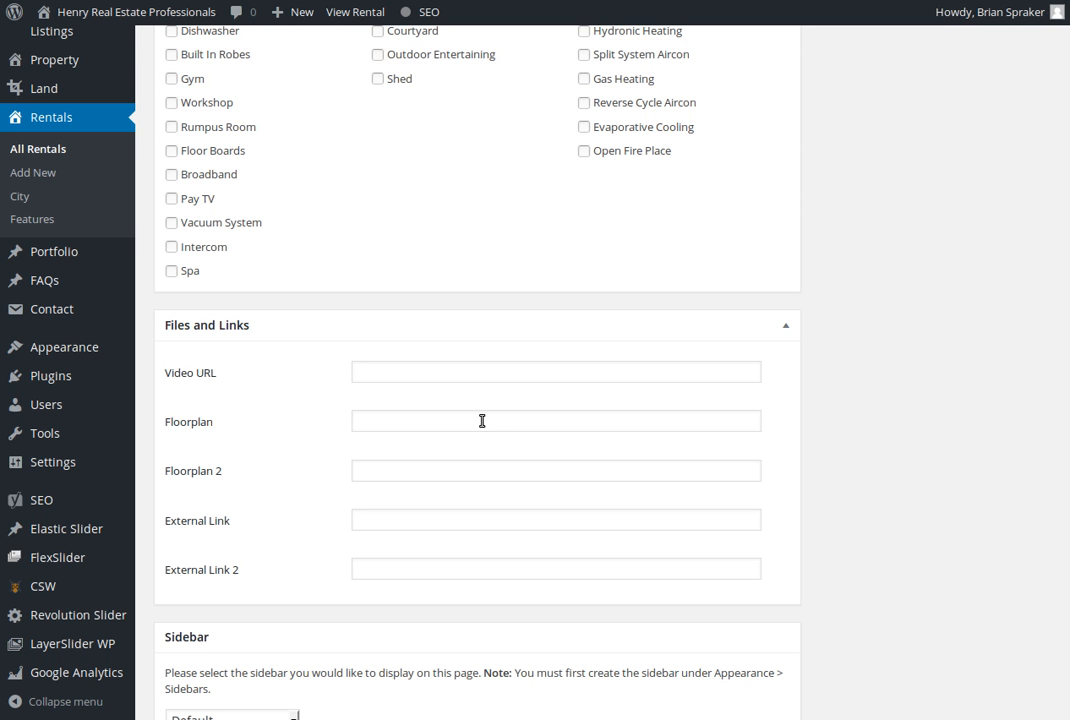
scroll(482, 421, down, 1)
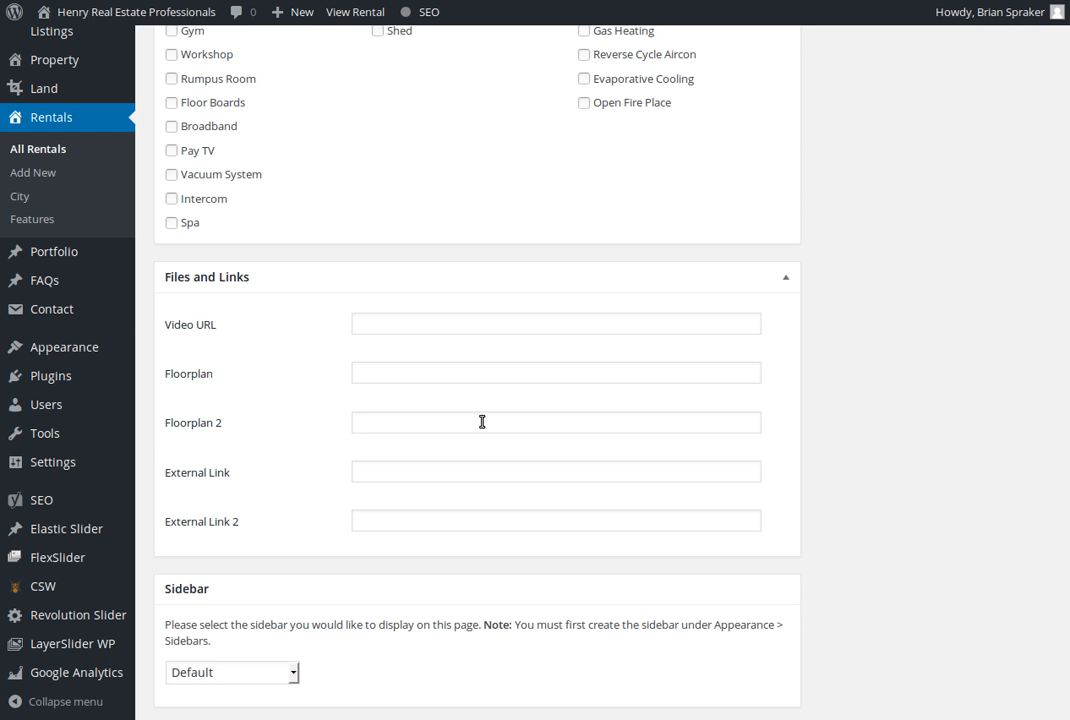
scroll(482, 421, down, 5)
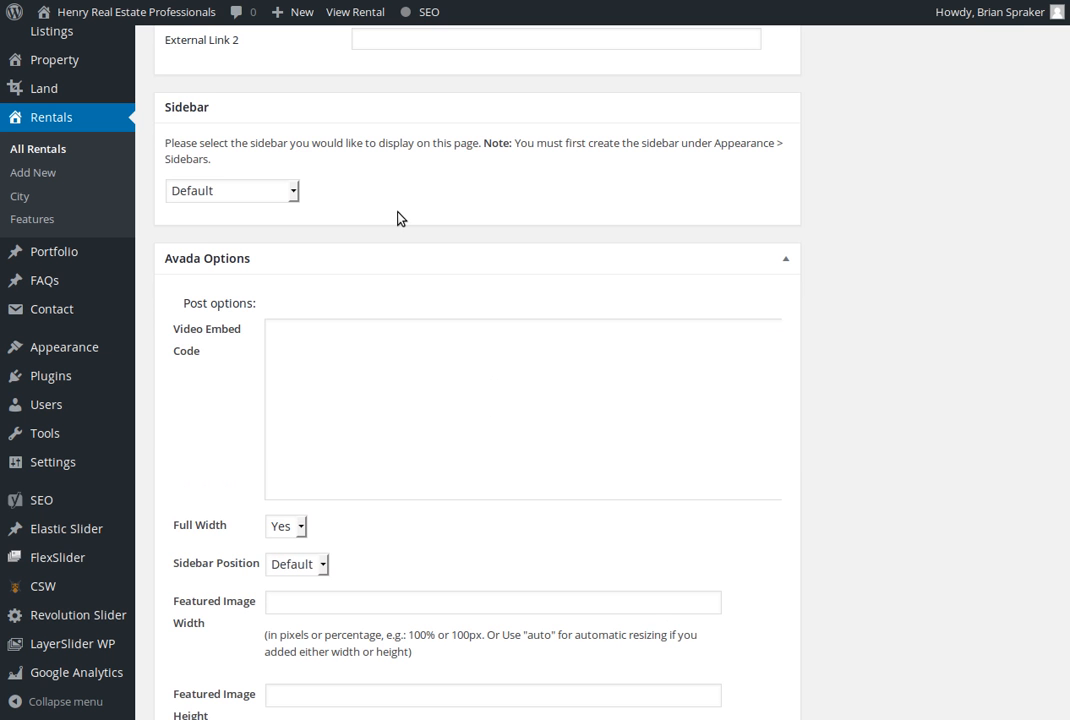
scroll(395, 220, down, 3)
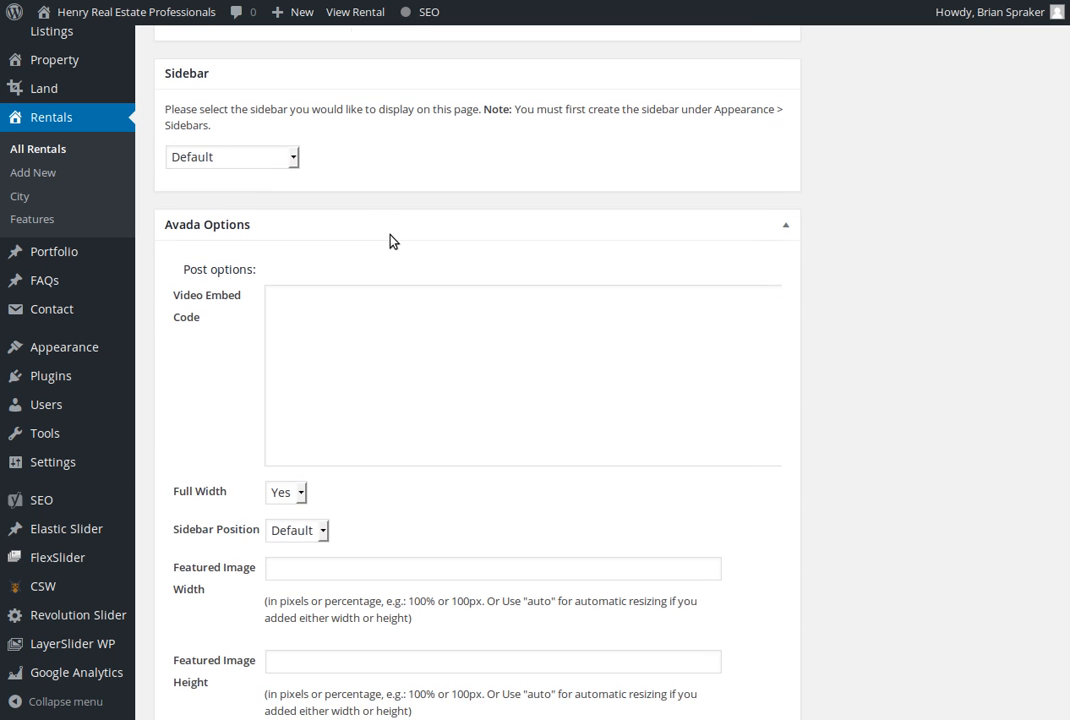
Return to the rentals list and start a new rental listing titled "Test House 123"
scroll(390, 241, up, 15)
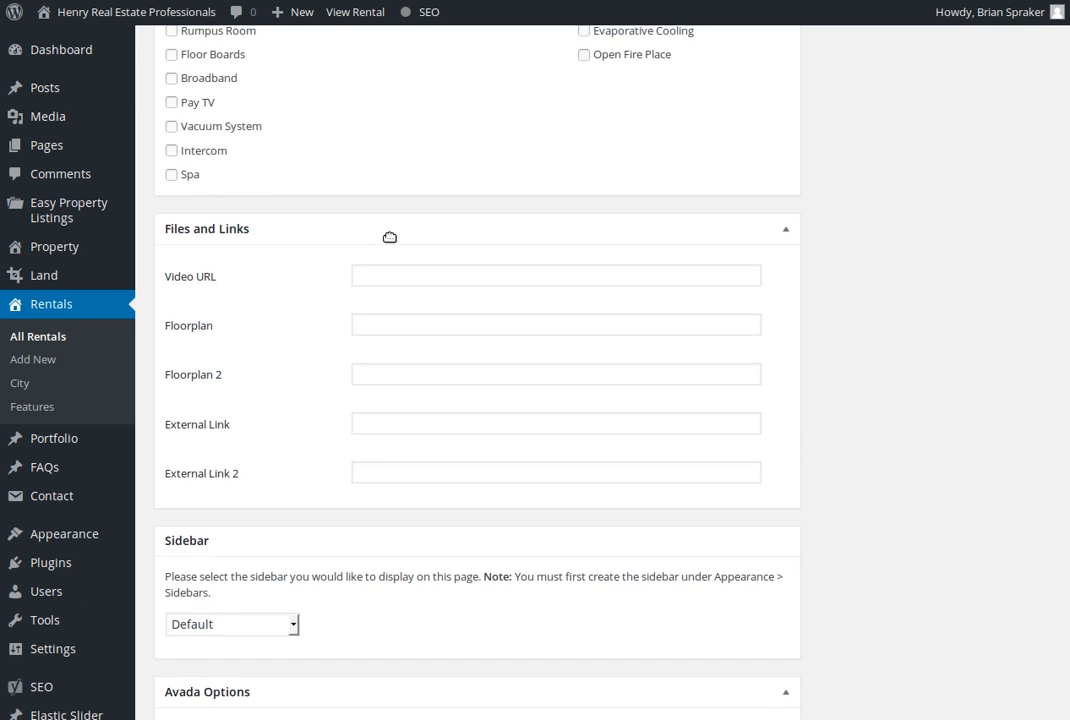
scroll(390, 241, up, 11)
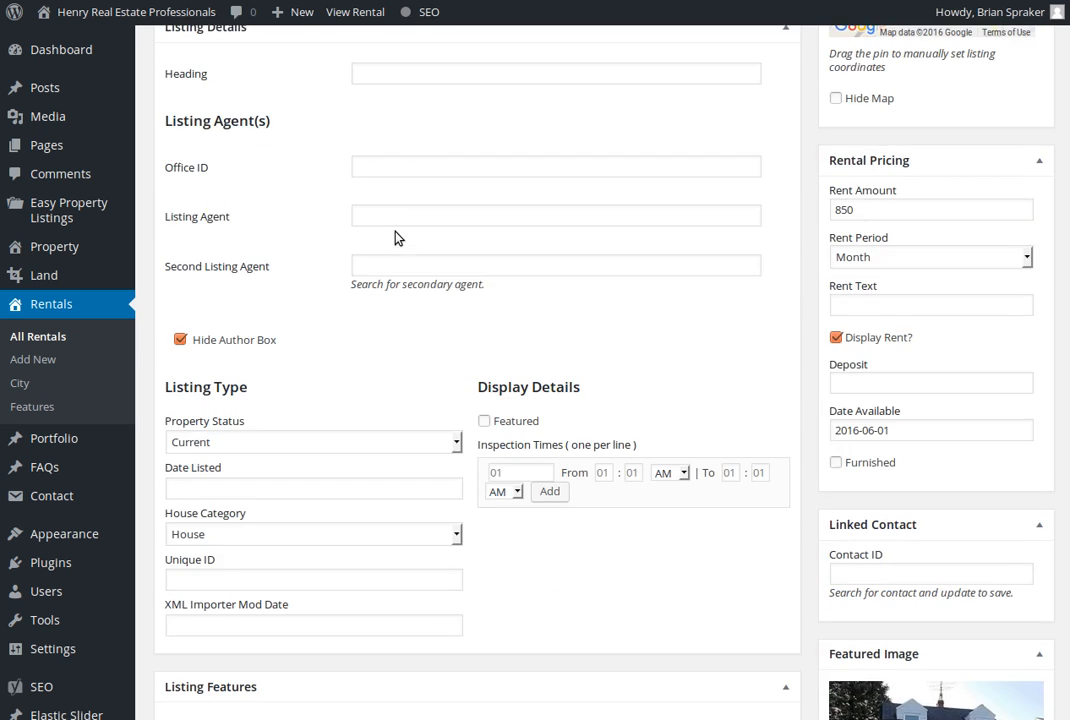
scroll(395, 237, up, 7)
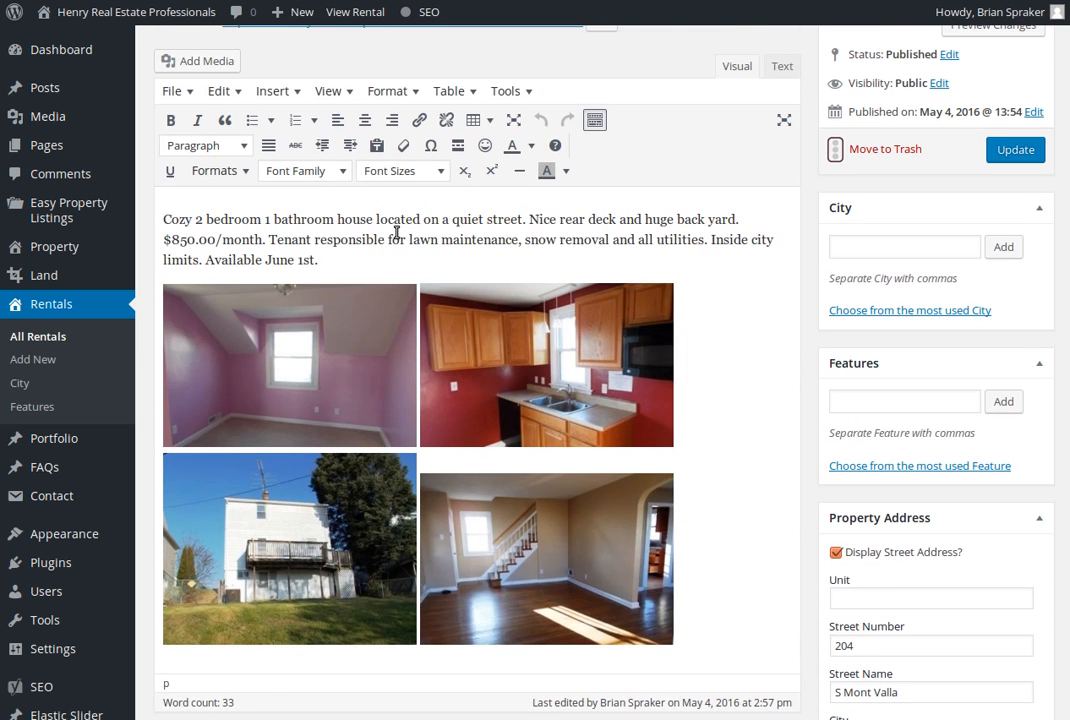
click(49, 302)
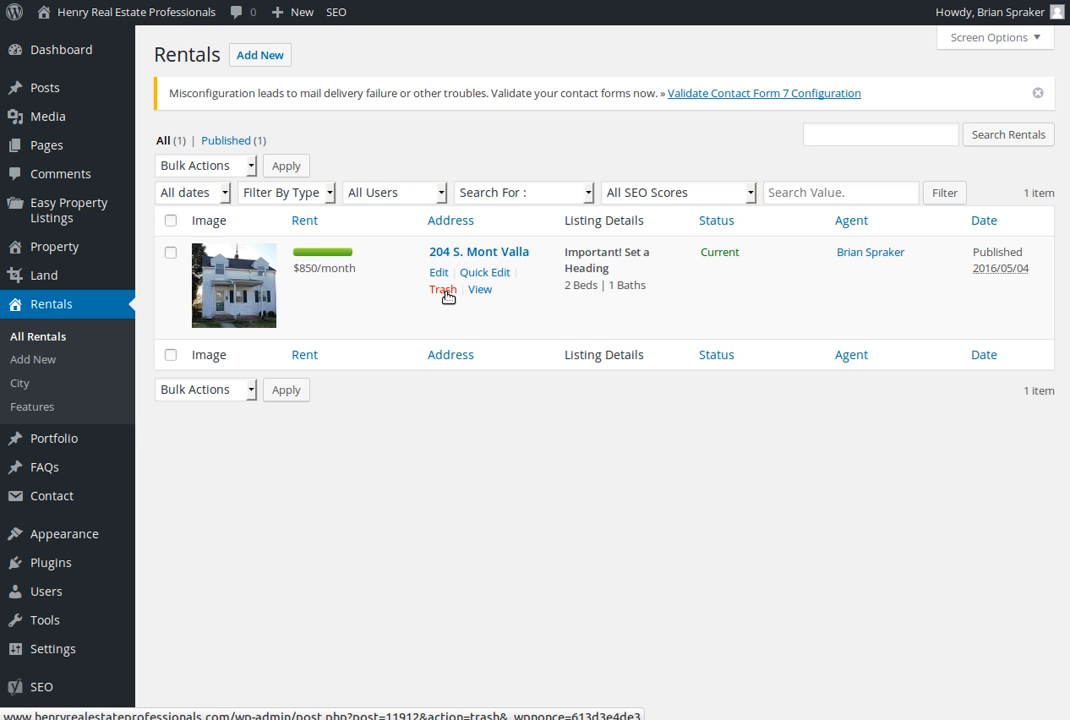
click(280, 61)
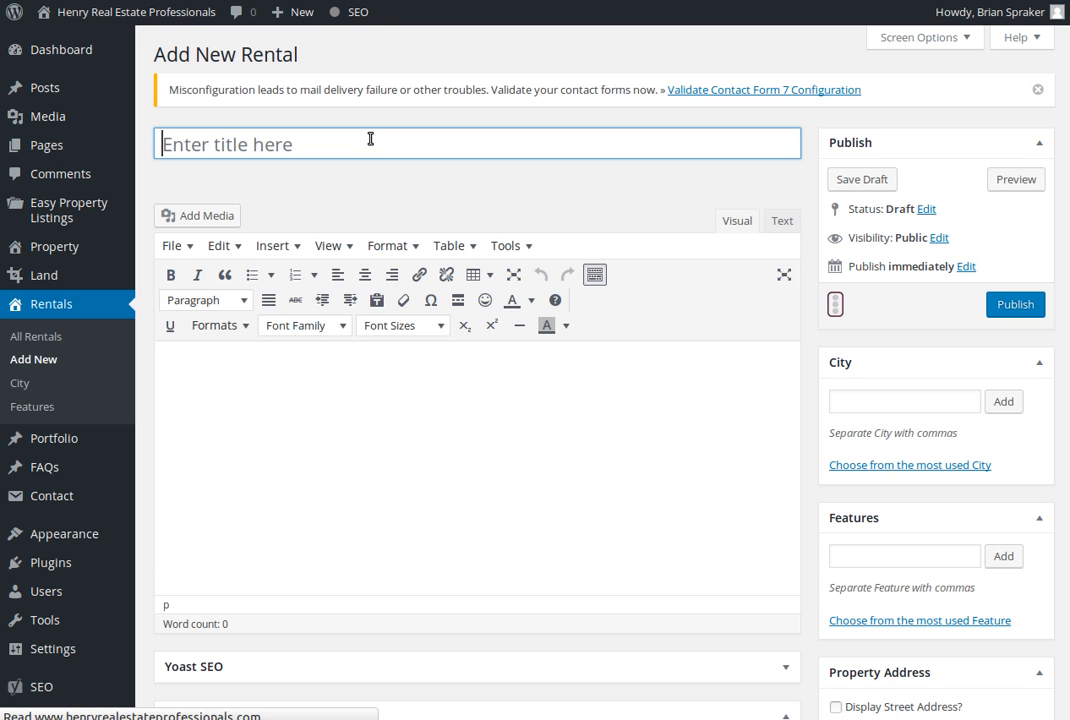
text(T)
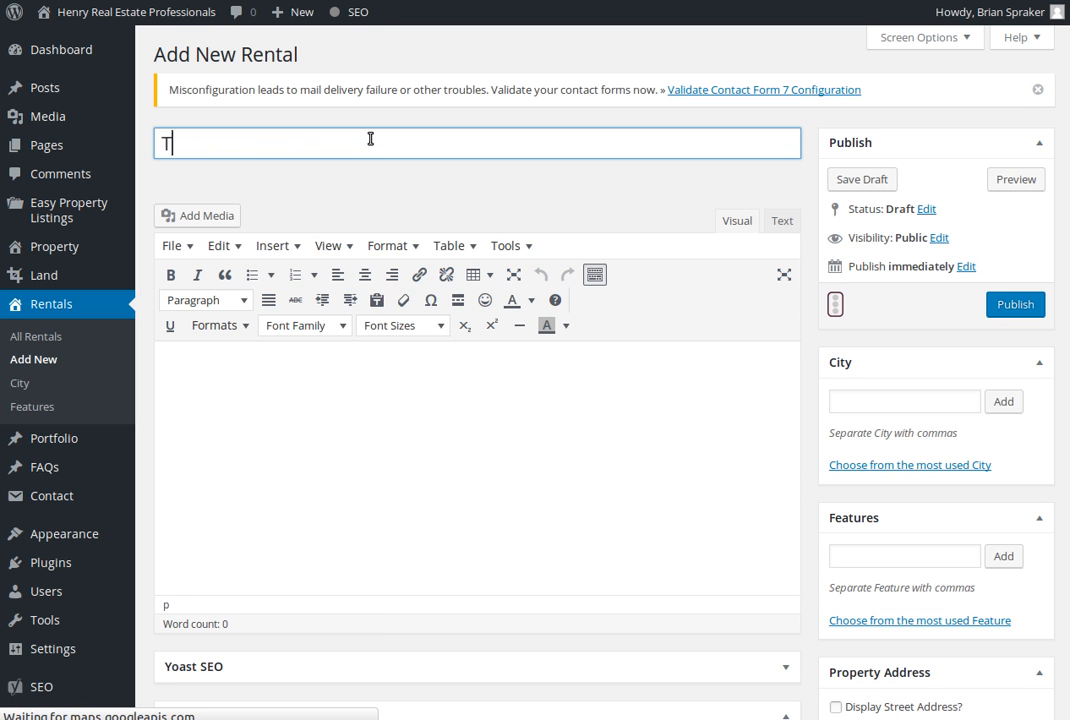
text(est House 123)
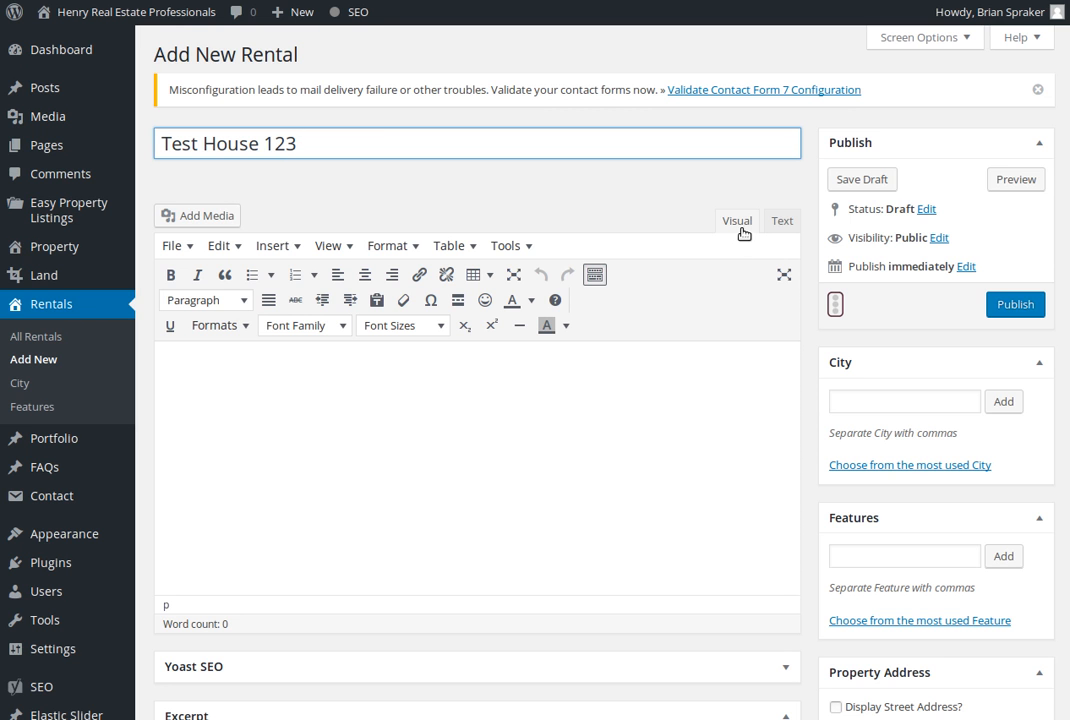
Write the new rental's description as "This is some test text about this real estate listing." and start a new line below it
click(437, 491)
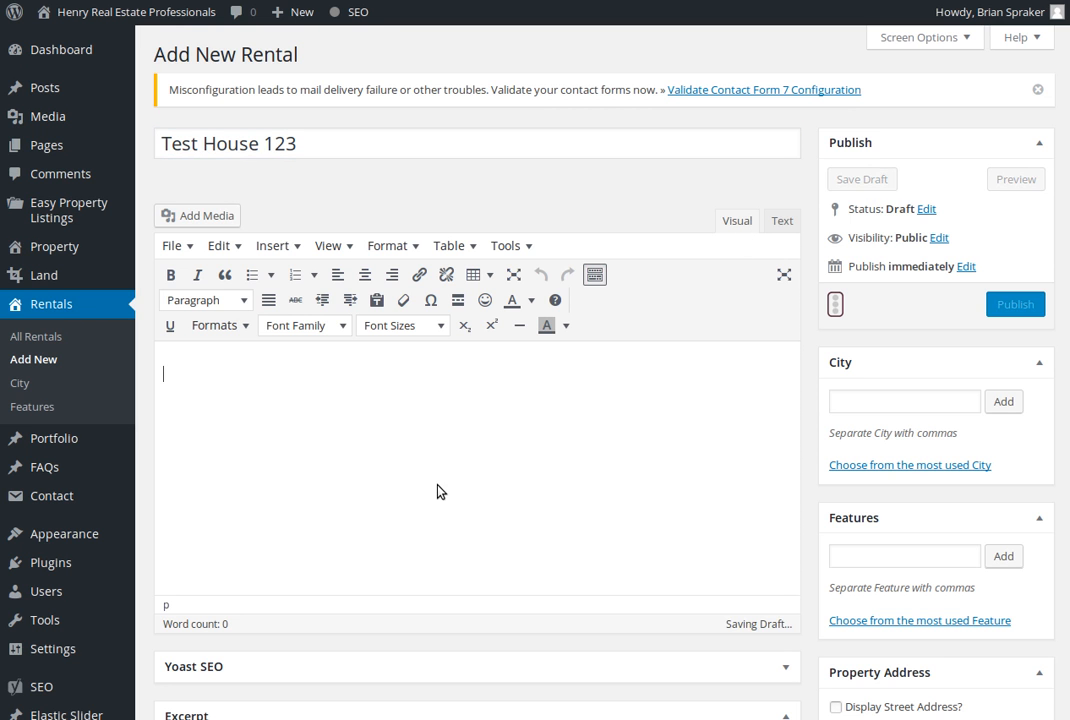
text(This is some test text about this real estate listing.)
key(Return)
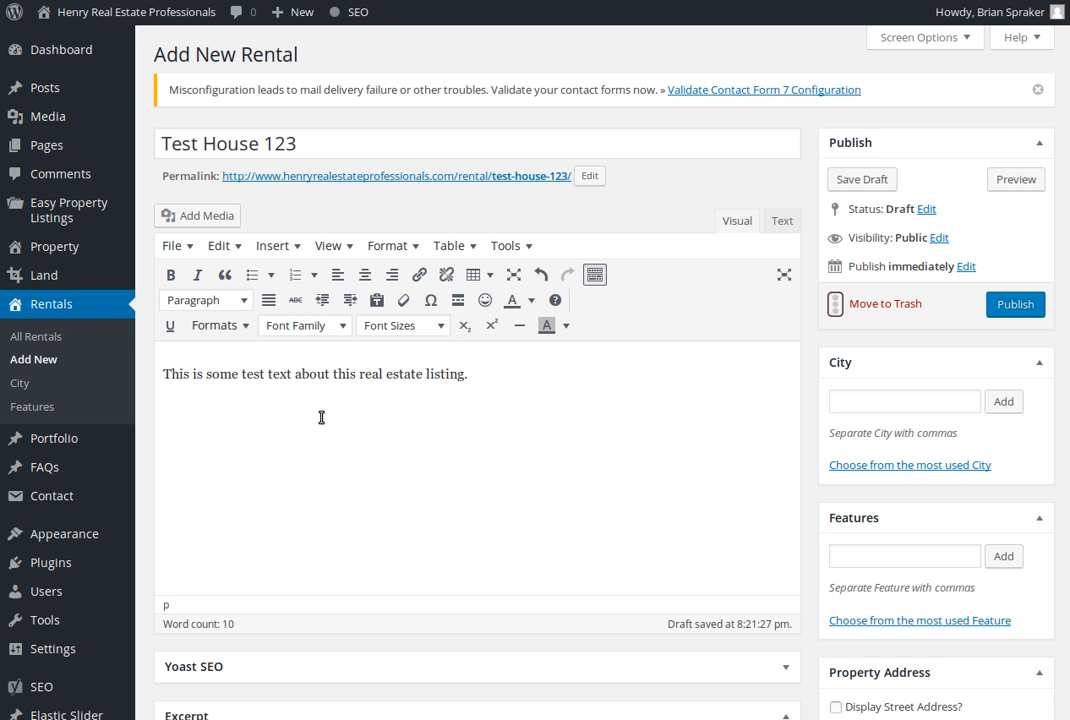
Insert the library images montvallabedroom, montvallakitchen, montvallarear and montvallinterior below the rental's description text
click(215, 225)
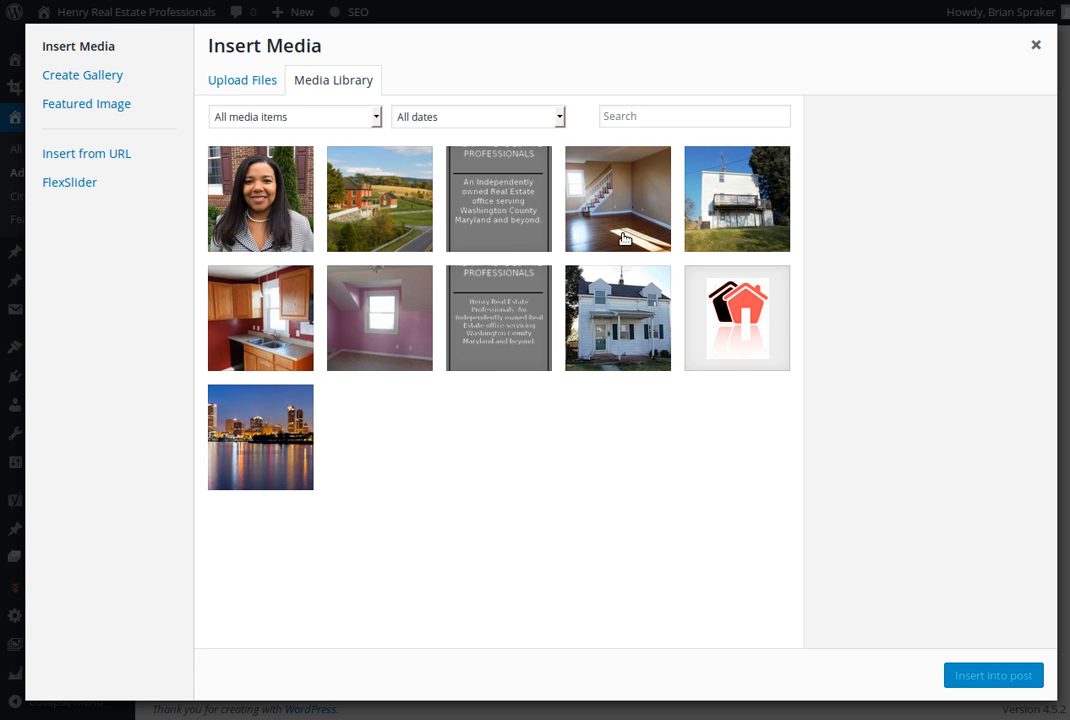
click(413, 314)
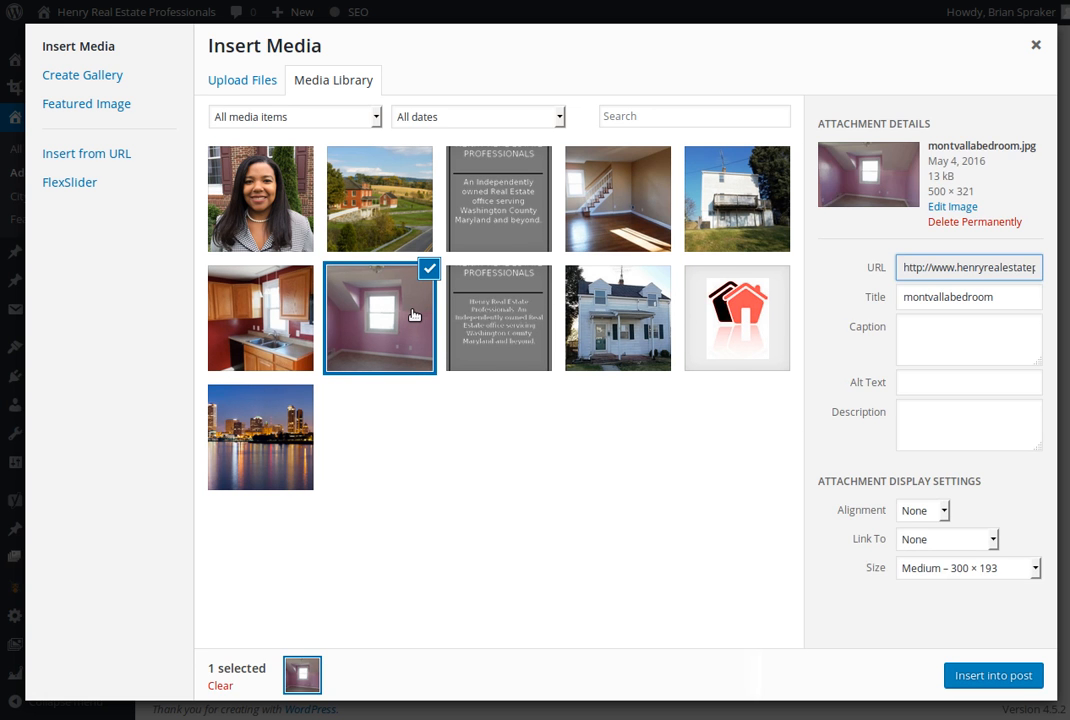
click(293, 326)
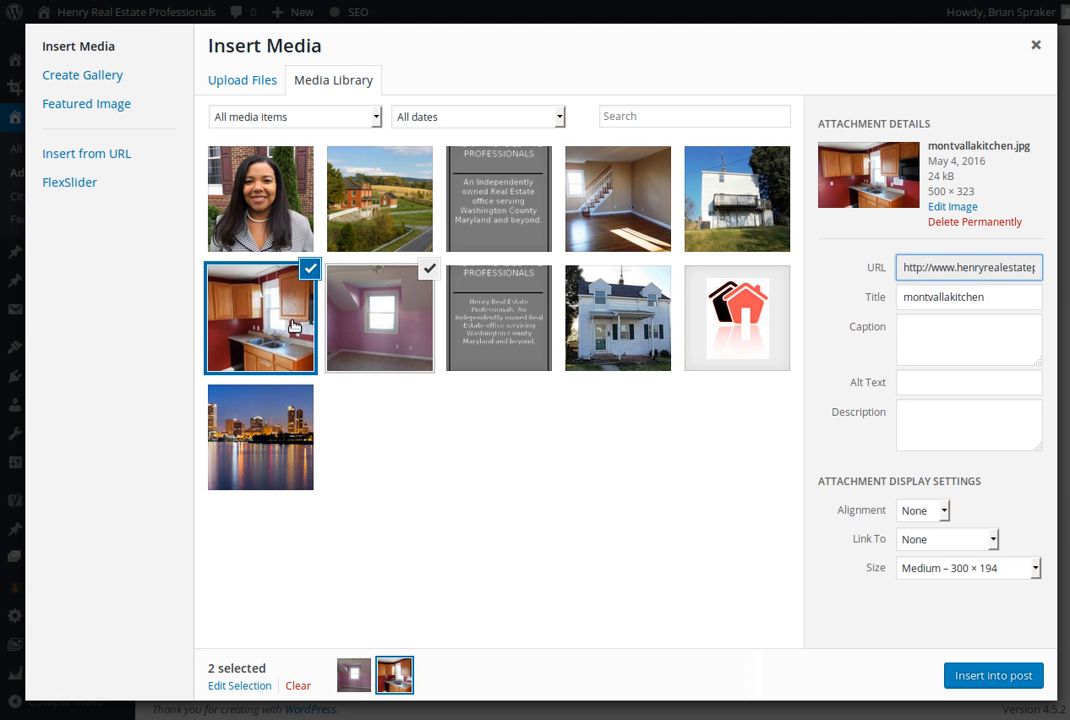
click(708, 215)
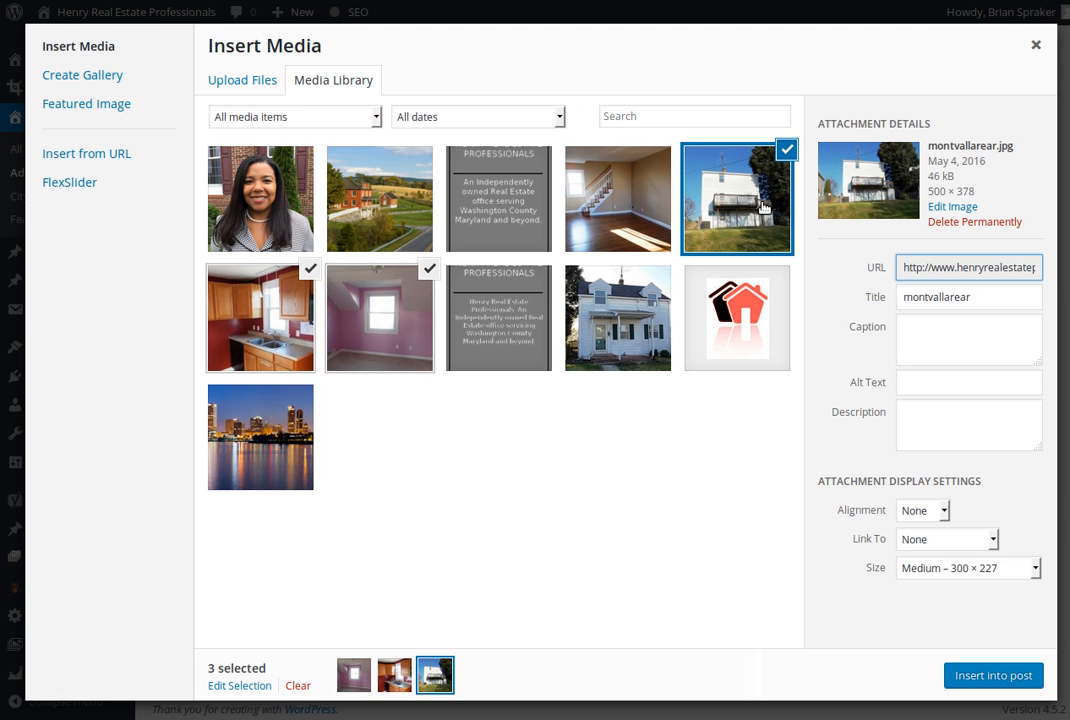
click(636, 213)
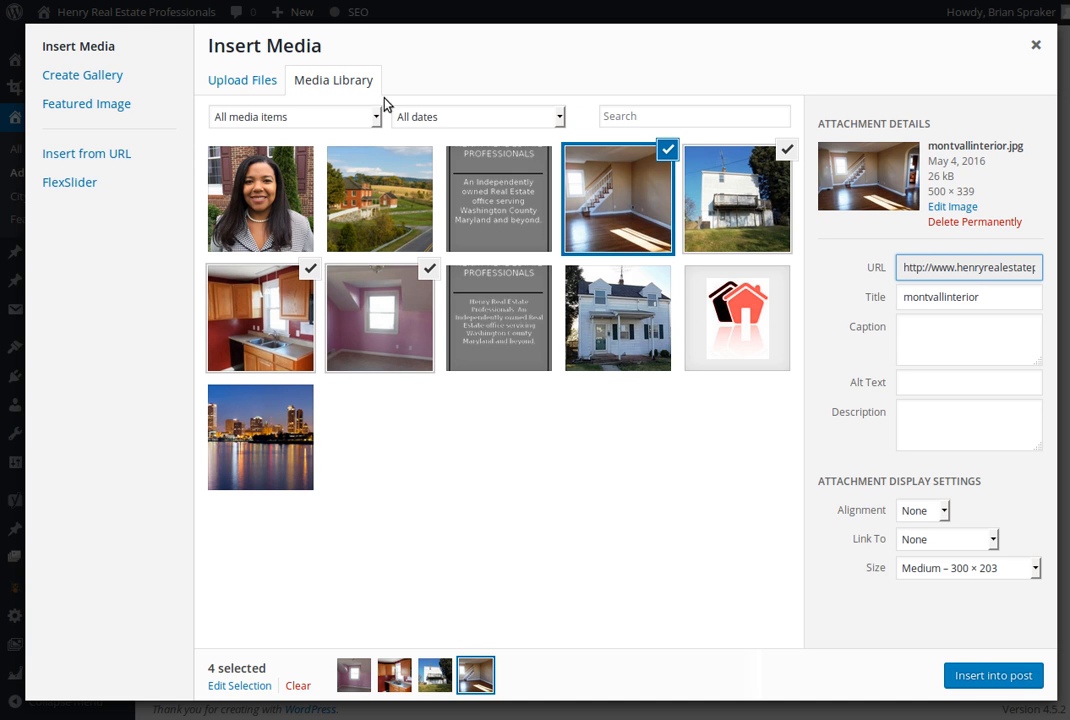
click(250, 84)
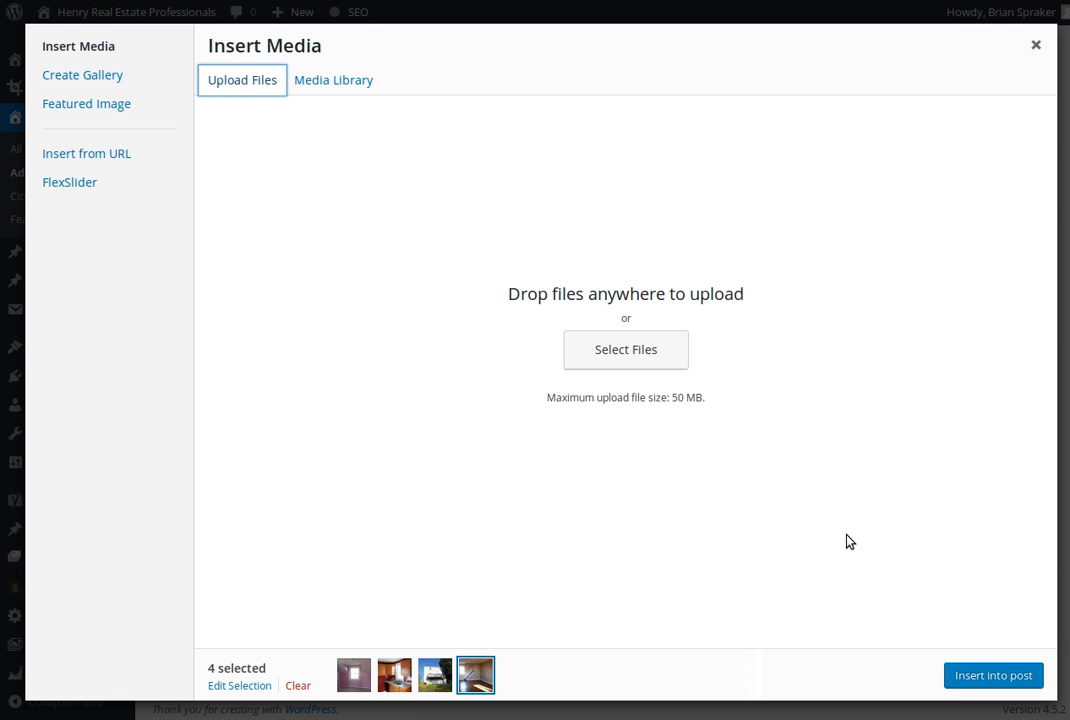
click(358, 89)
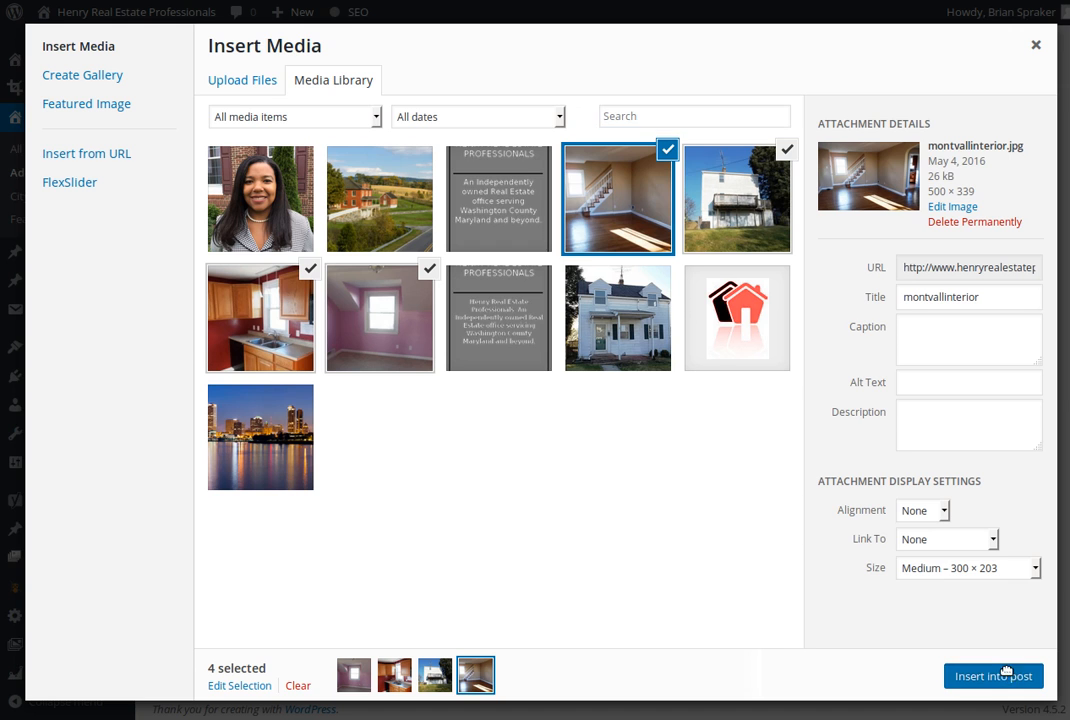
click(1006, 675)
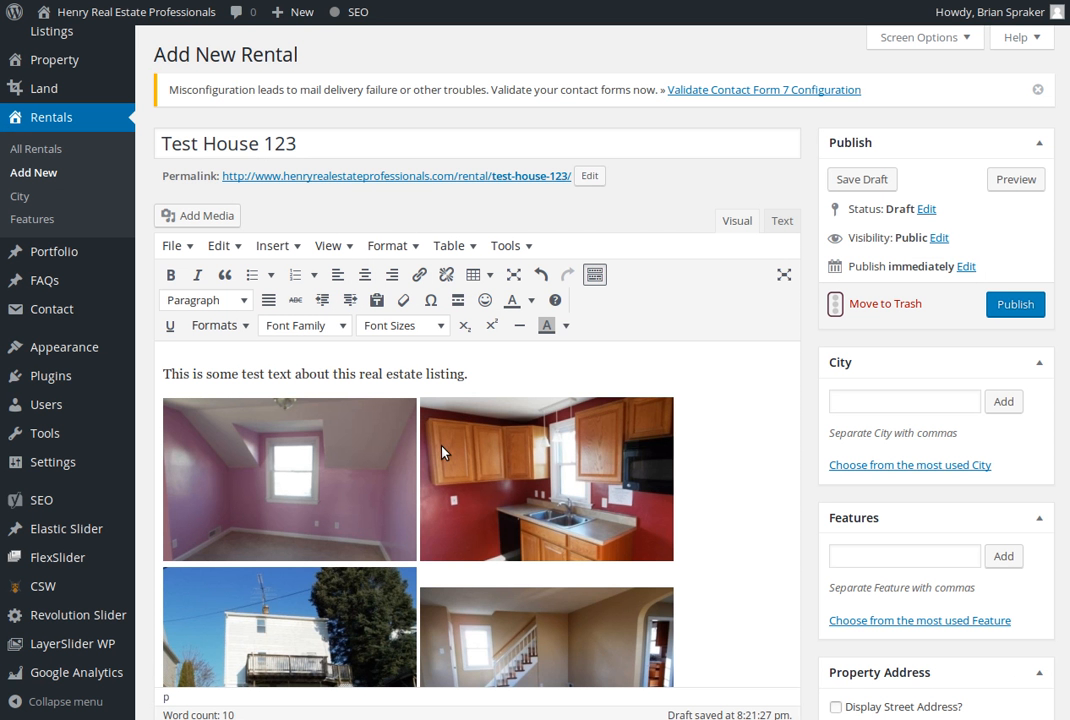
Turn on Display Street Address and fill in the property's street number, street name, city and state
scroll(808, 543, down, 3)
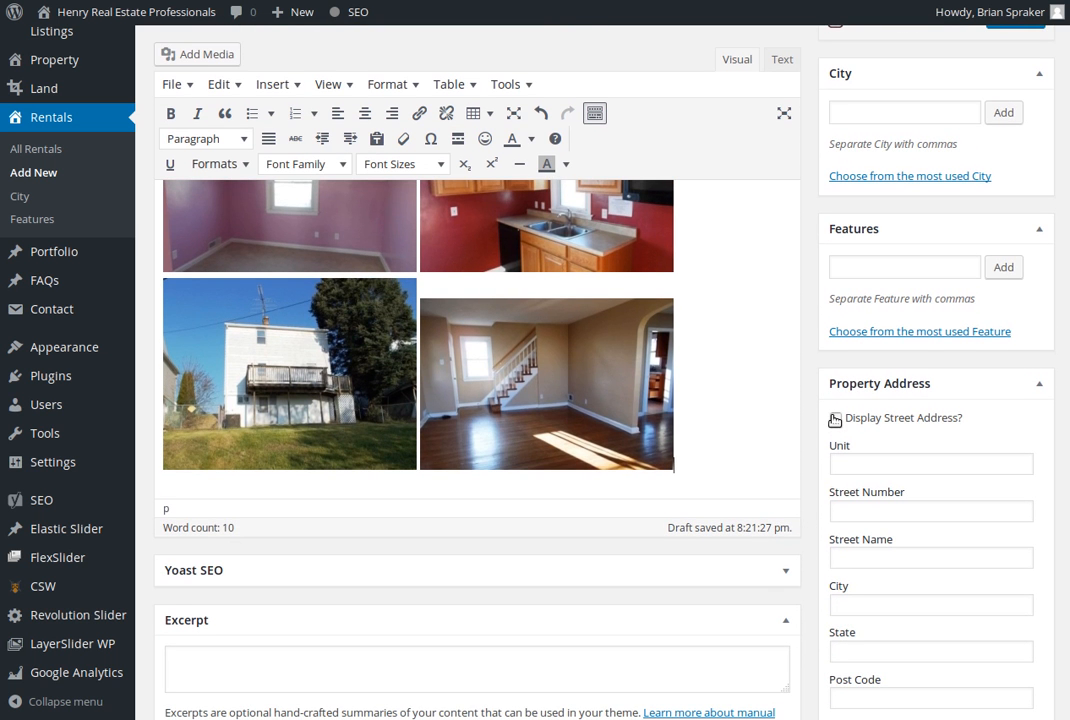
click(836, 418)
click(908, 515)
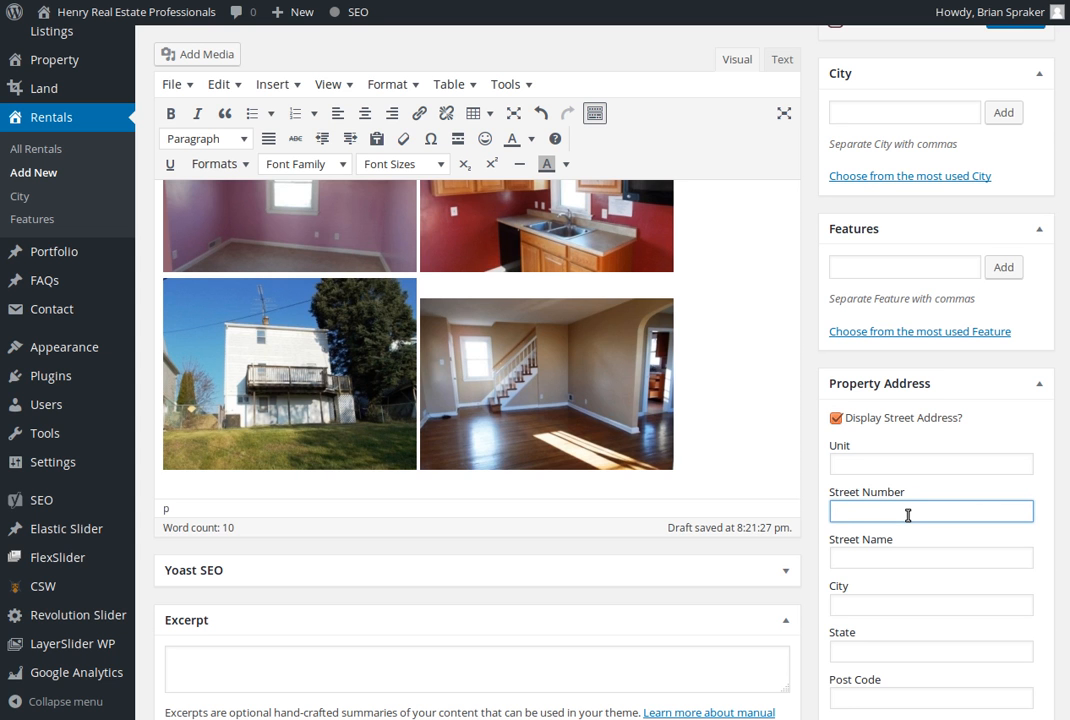
text(123)
key(Tab)
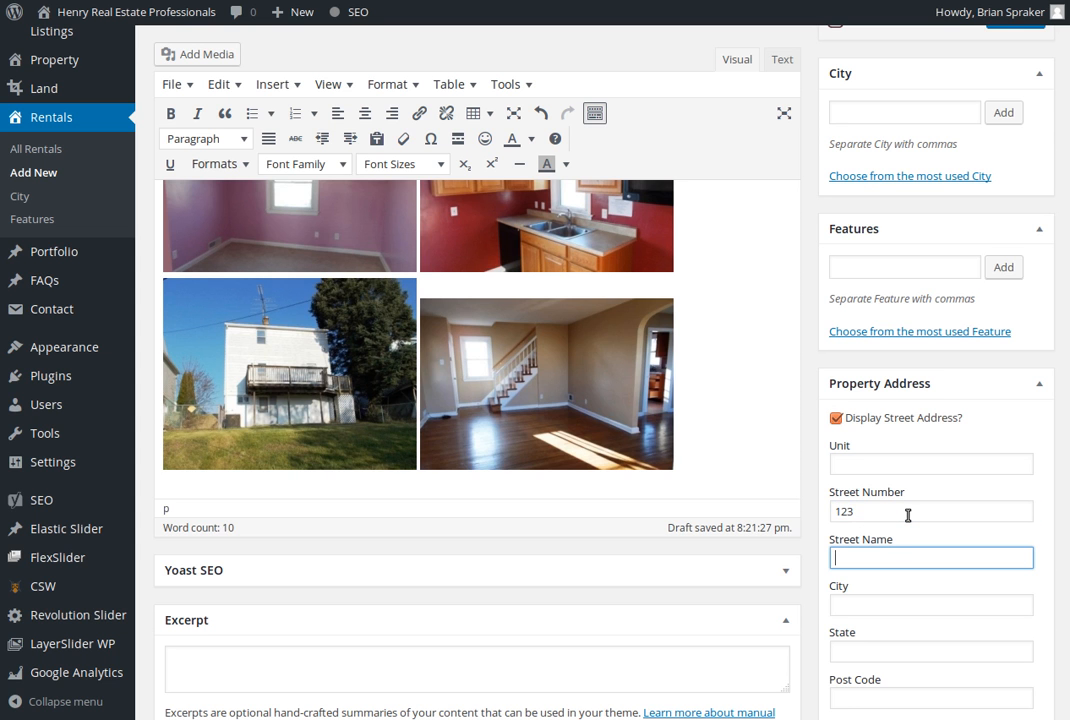
text(Main)
key(Tab)
text(Philadelphia)
key(Tab)
text(PA)
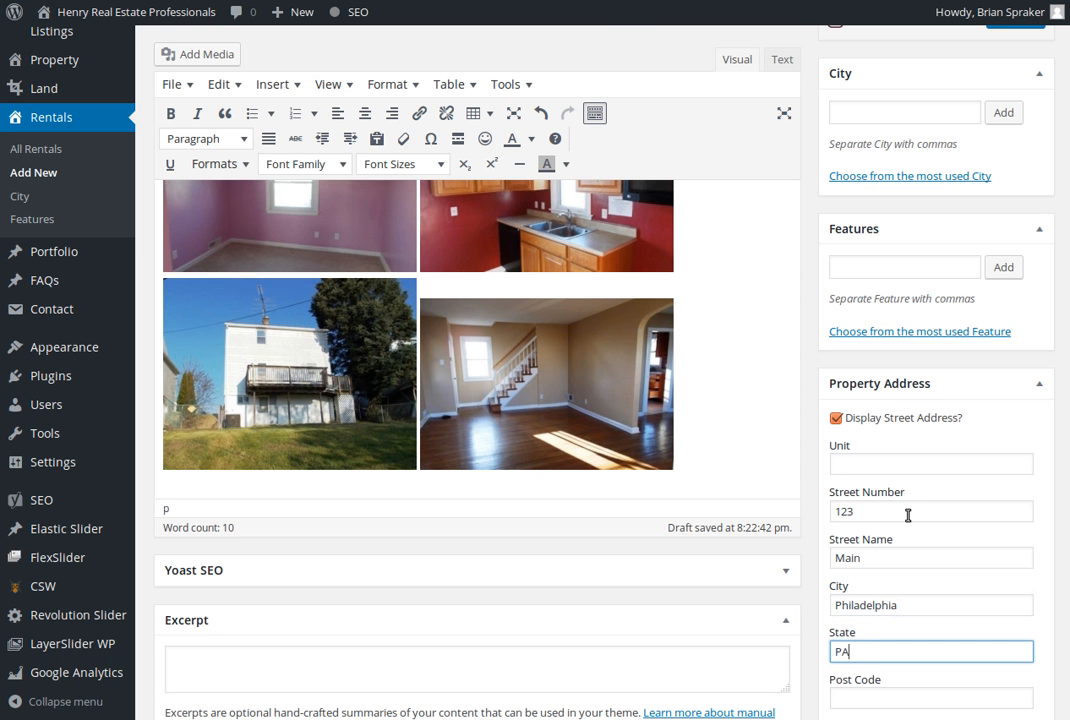
Generate the listing's map coordinates from the entered address and check the pin on the map
scroll(906, 520, down, 3)
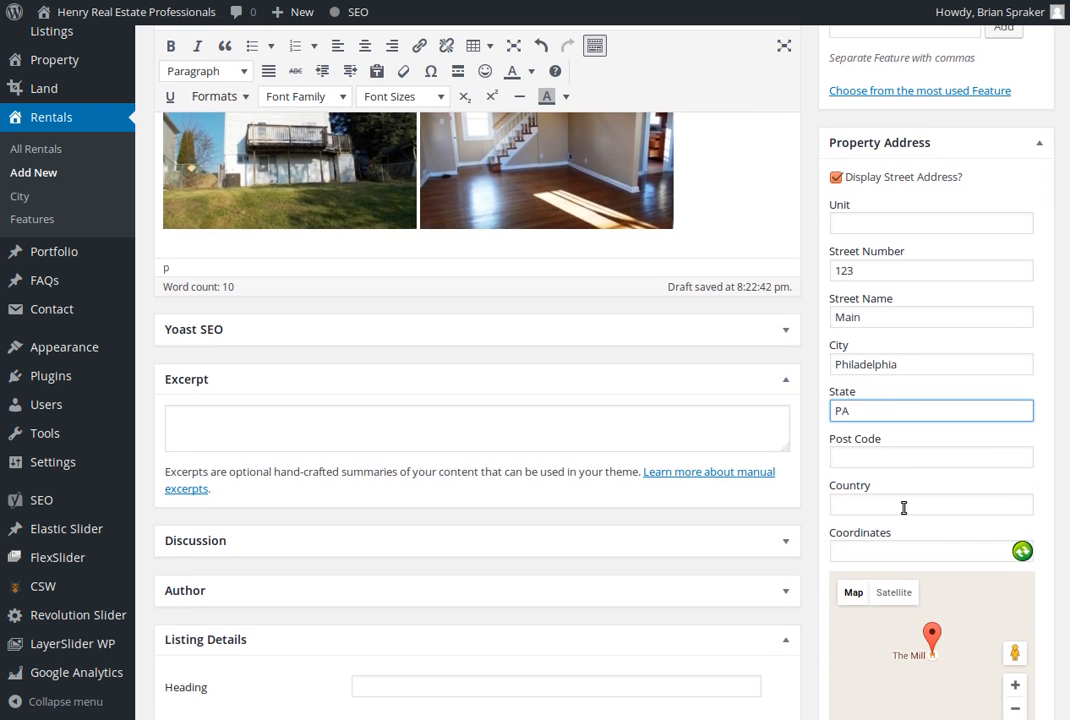
click(1022, 551)
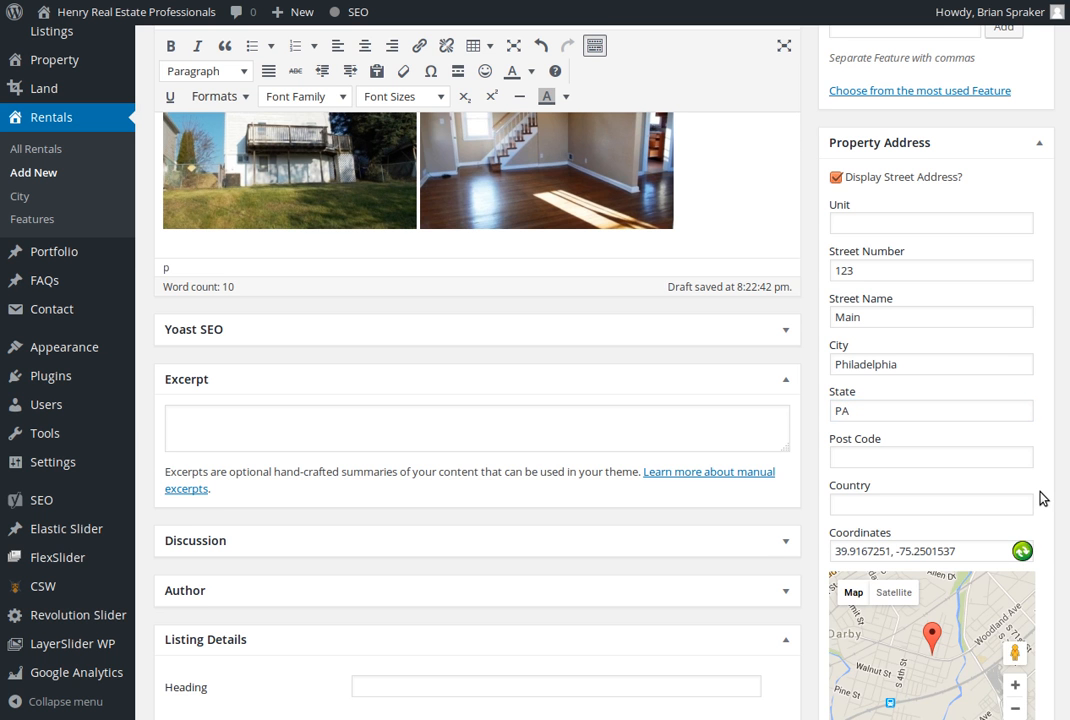
scroll(1041, 497, down, 1)
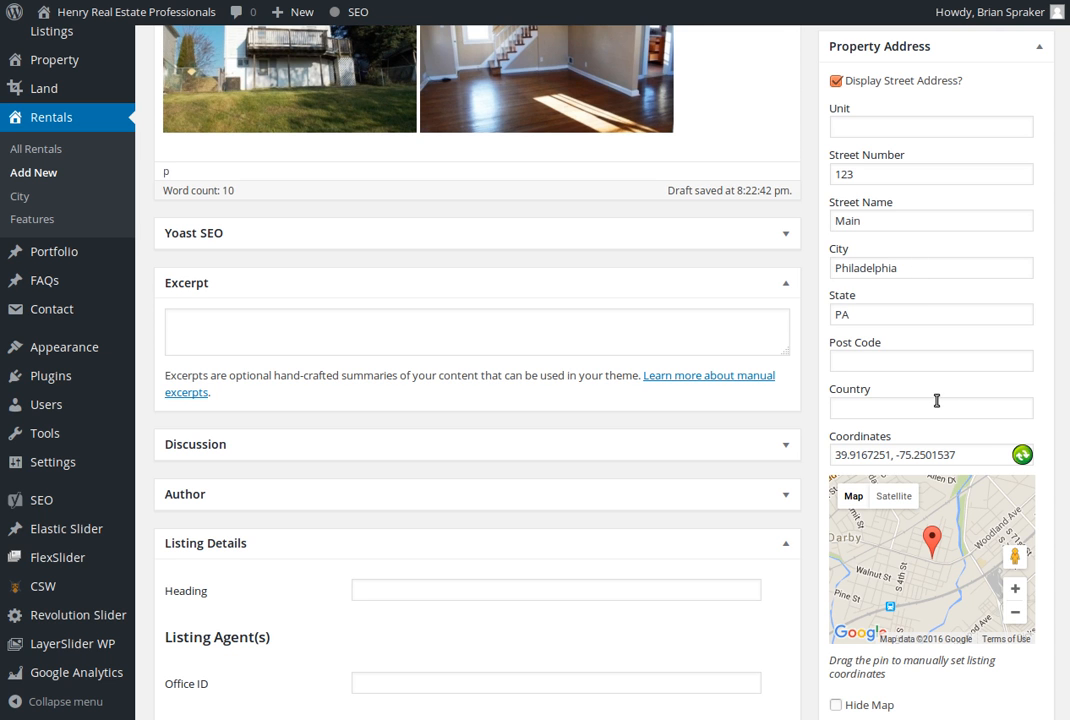
scroll(937, 400, down, 2)
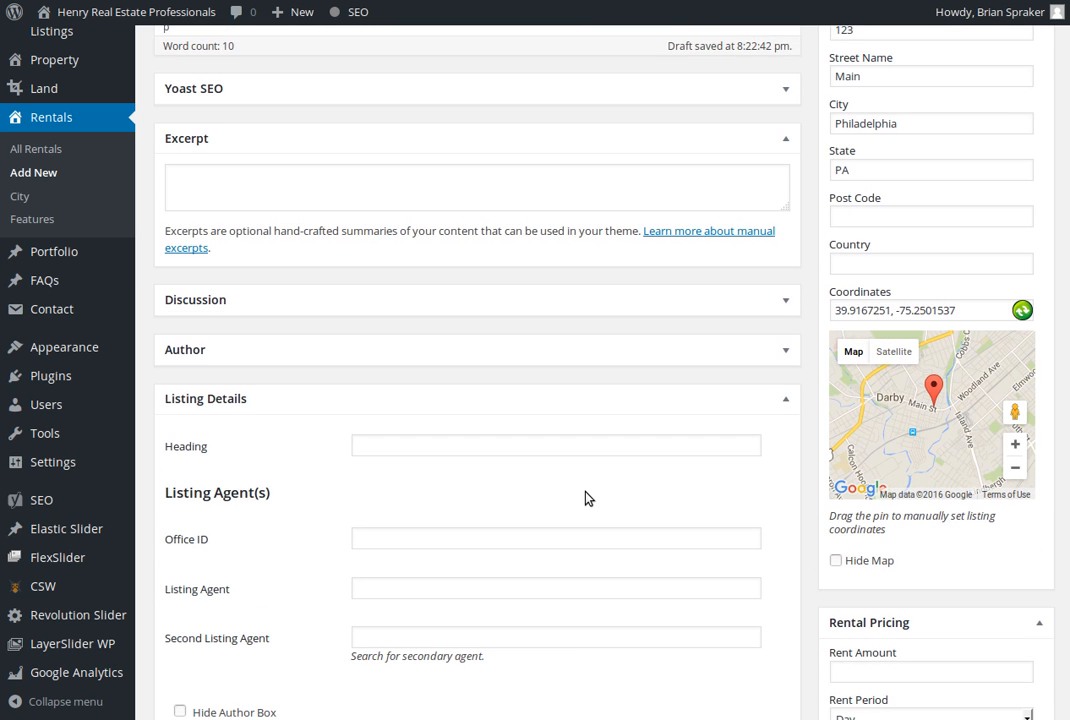
Set the rent amount to 1000 per Month, enable Display Rent and set the deposit to 1000
scroll(586, 495, down, 1)
scroll(587, 492, down, 2)
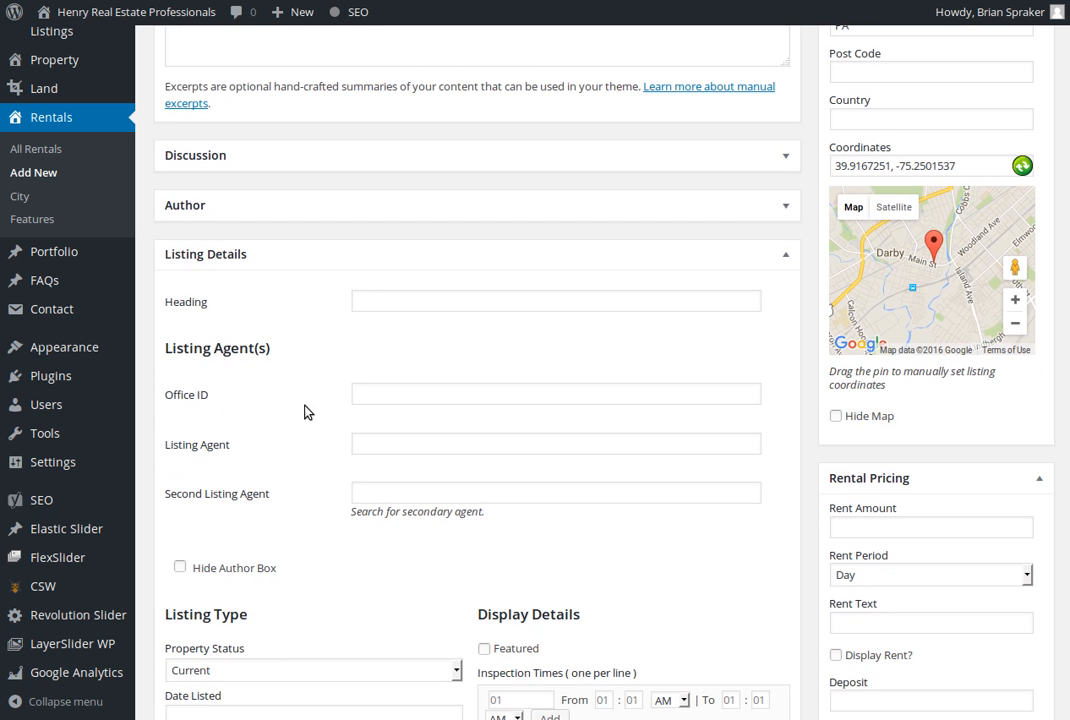
scroll(506, 451, down, 2)
click(917, 431)
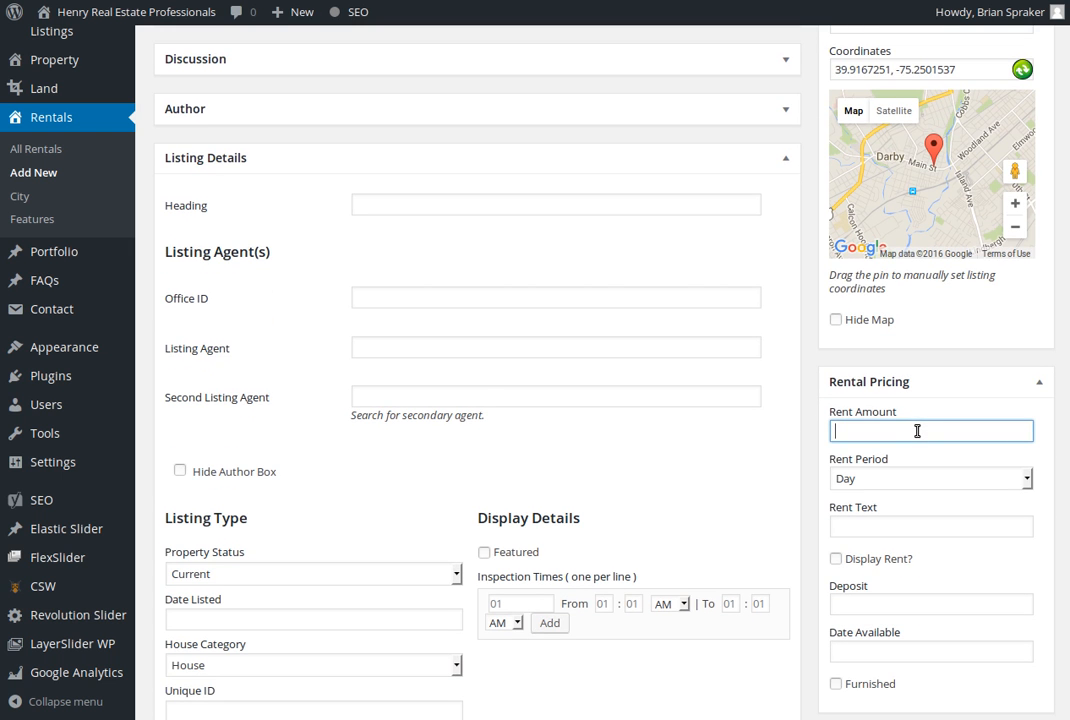
text(1000)
click(876, 479)
click(872, 559)
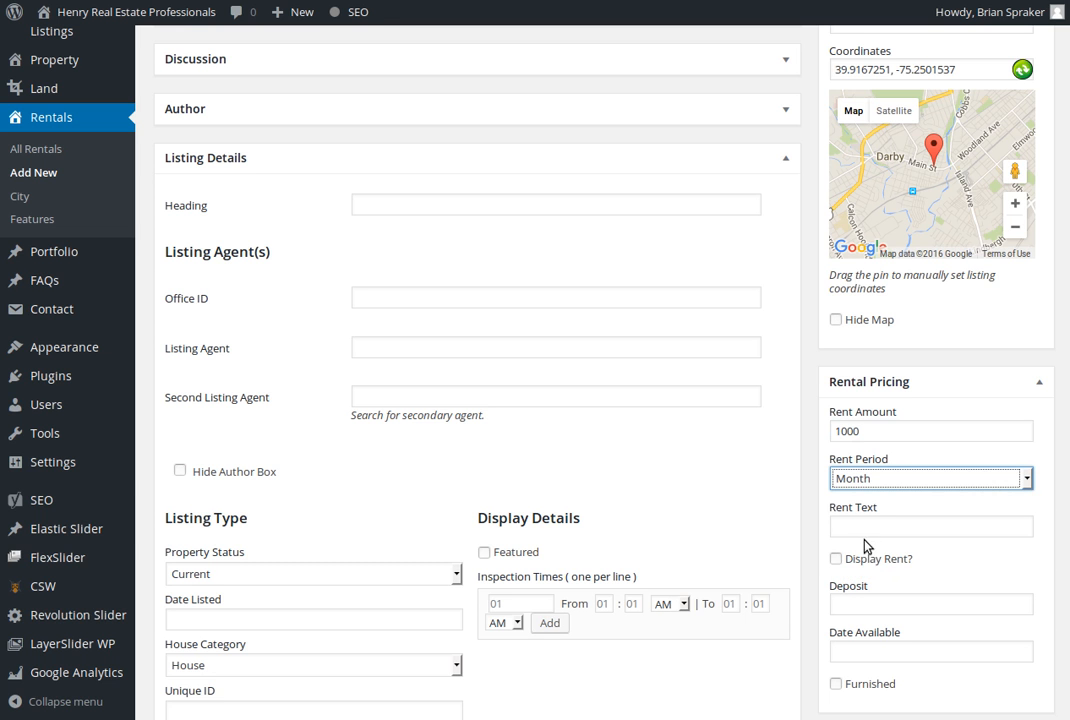
click(844, 562)
click(847, 603)
text(1000)
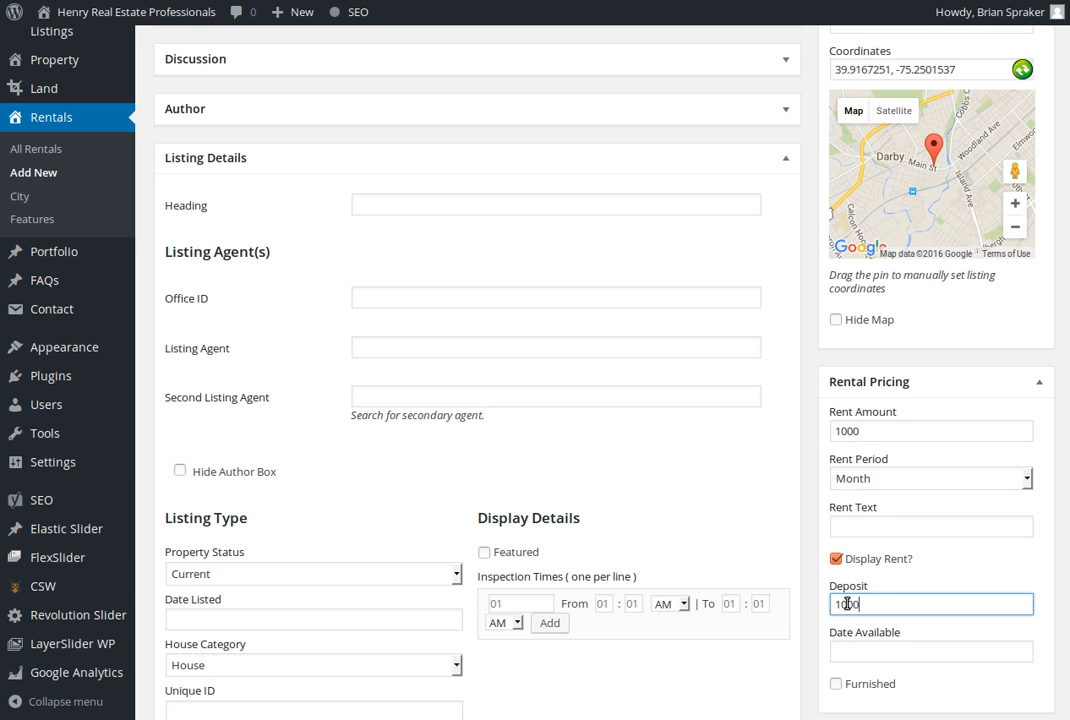
Set the rental's Date Available to 2016-05-11 and mark the property as Furnished
scroll(968, 555, down, 2)
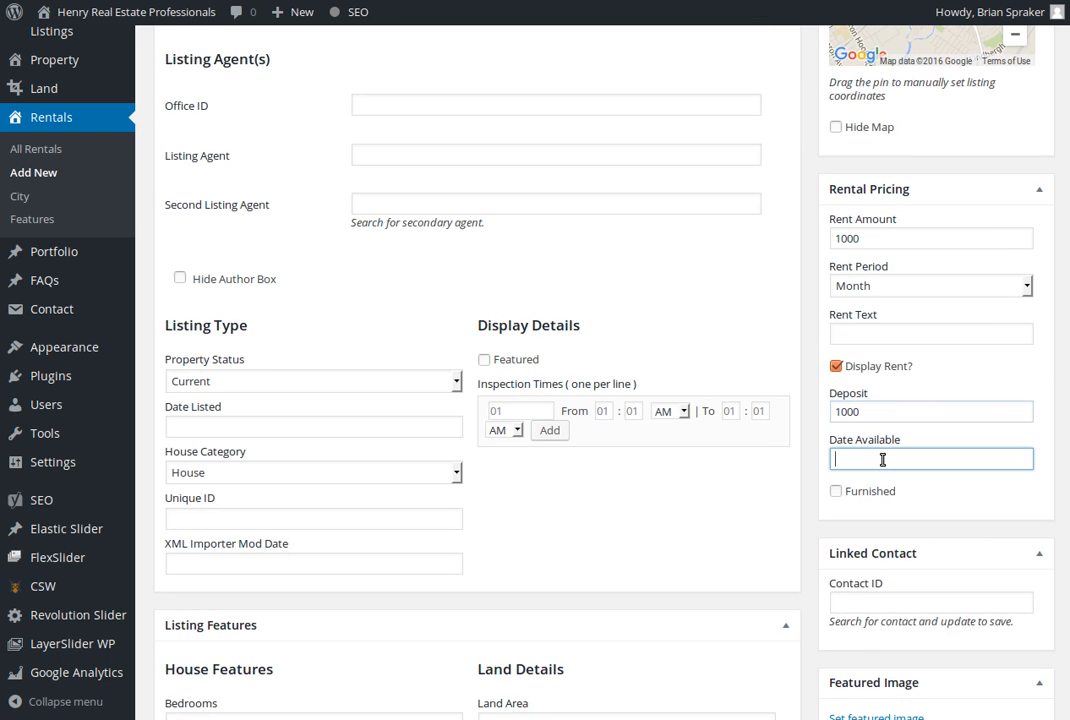
click(884, 458)
click(934, 550)
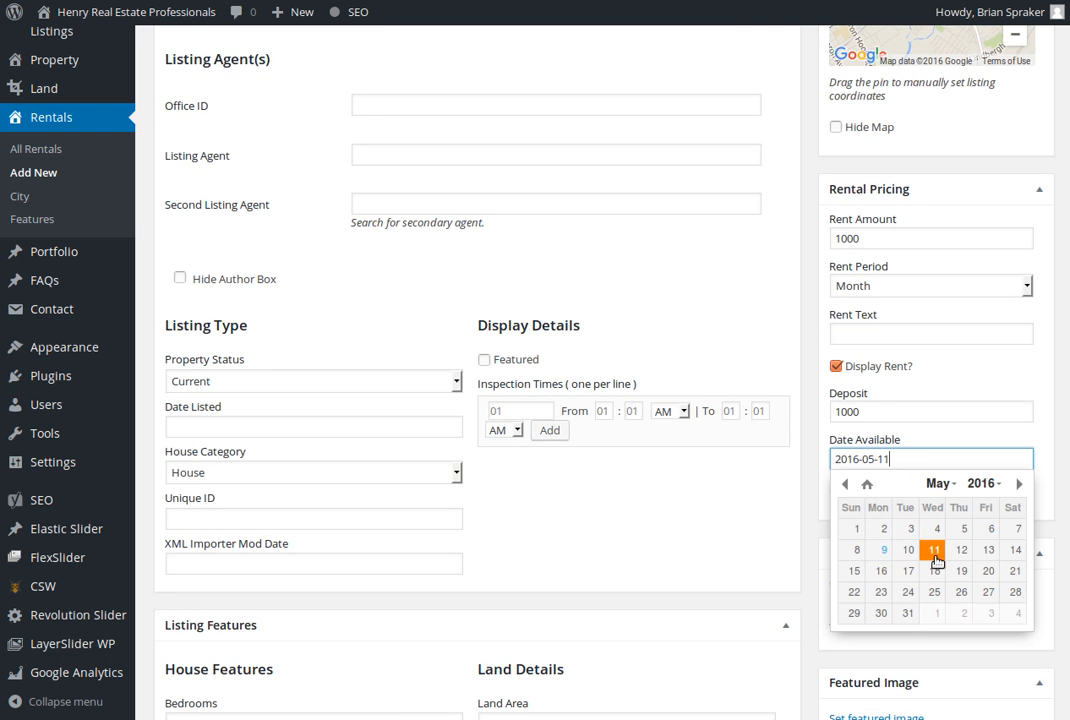
click(906, 457)
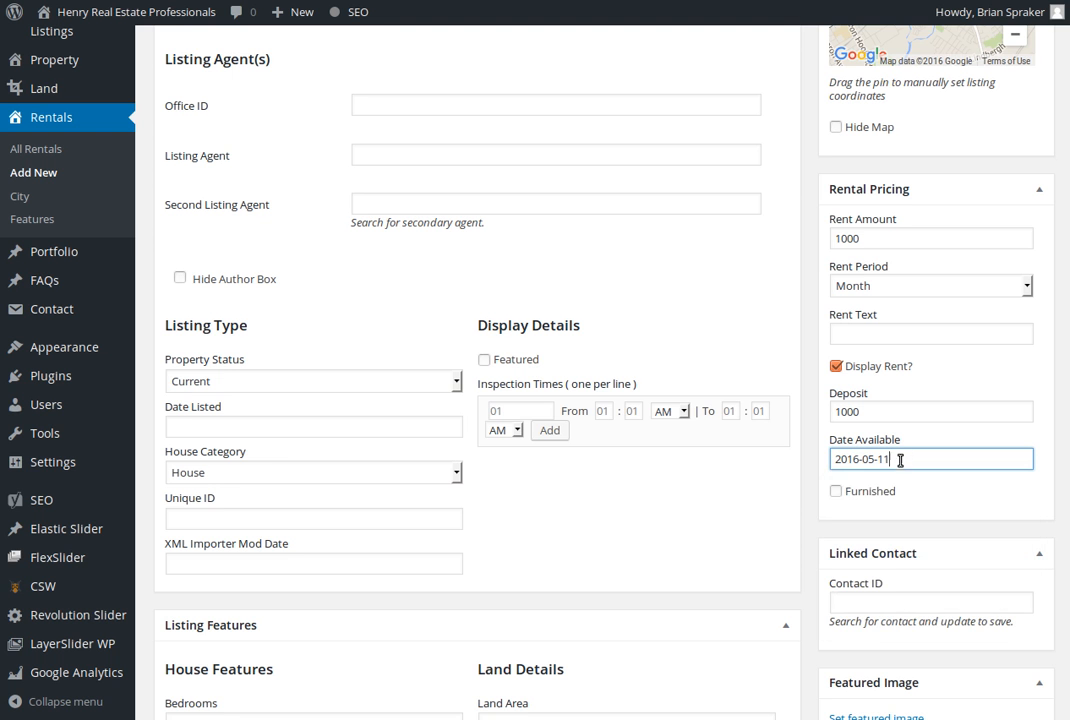
click(836, 491)
Set the library image montvallafront as the rental's featured image
scroll(838, 495, down, 3)
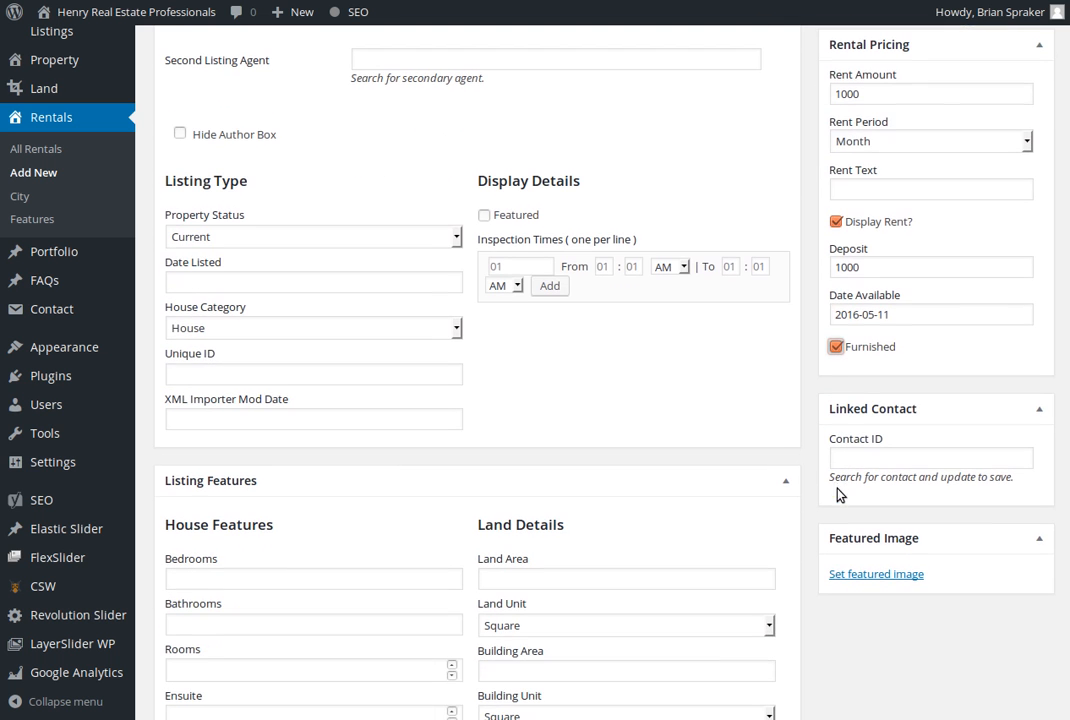
click(887, 576)
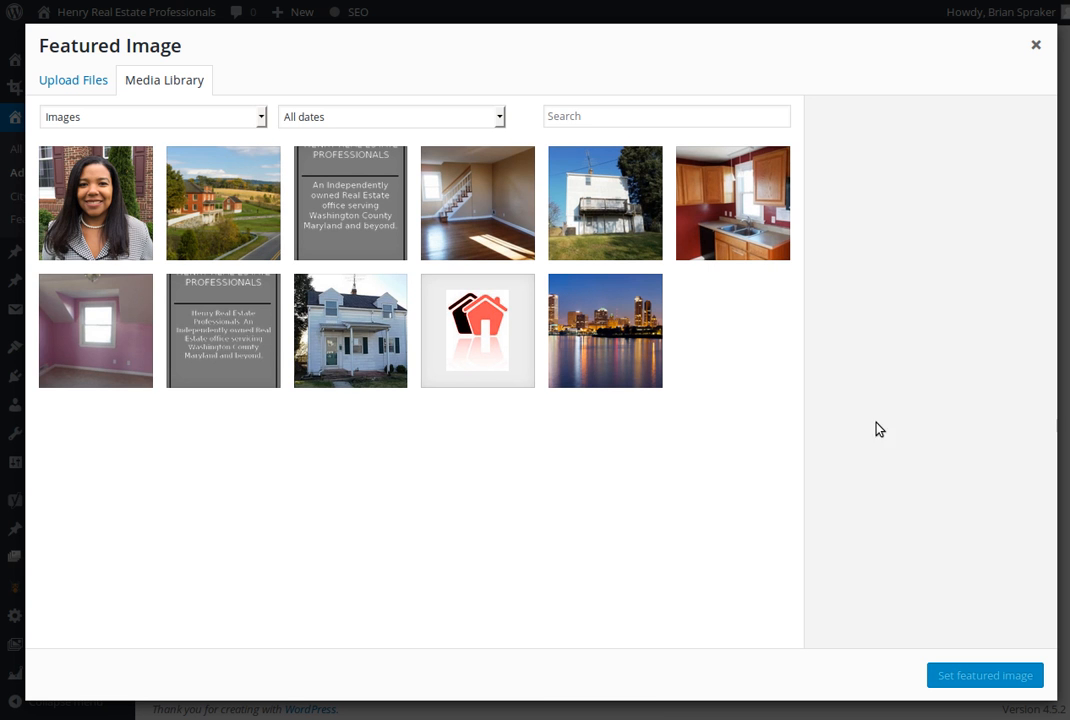
click(345, 329)
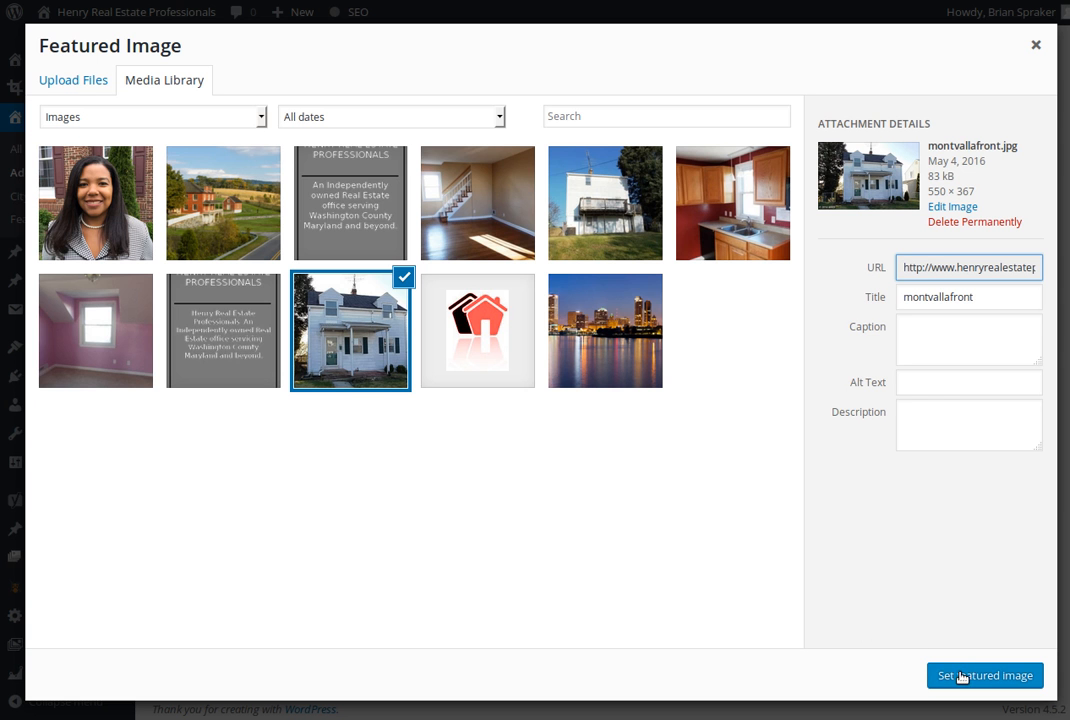
click(991, 677)
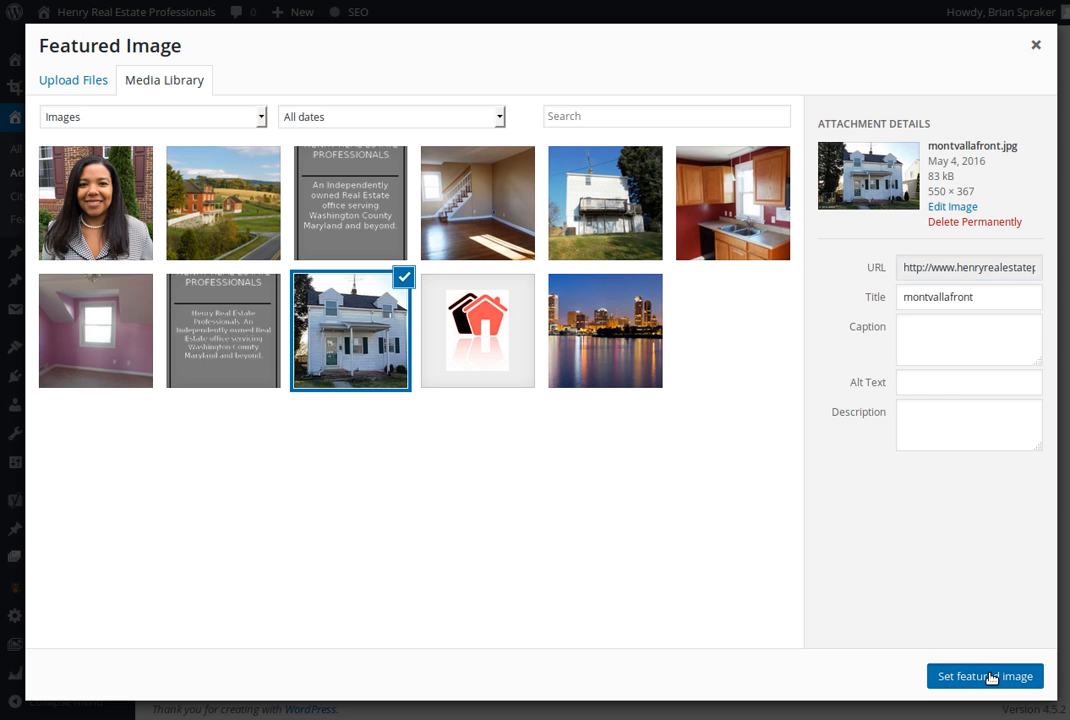
scroll(932, 536, down, 1)
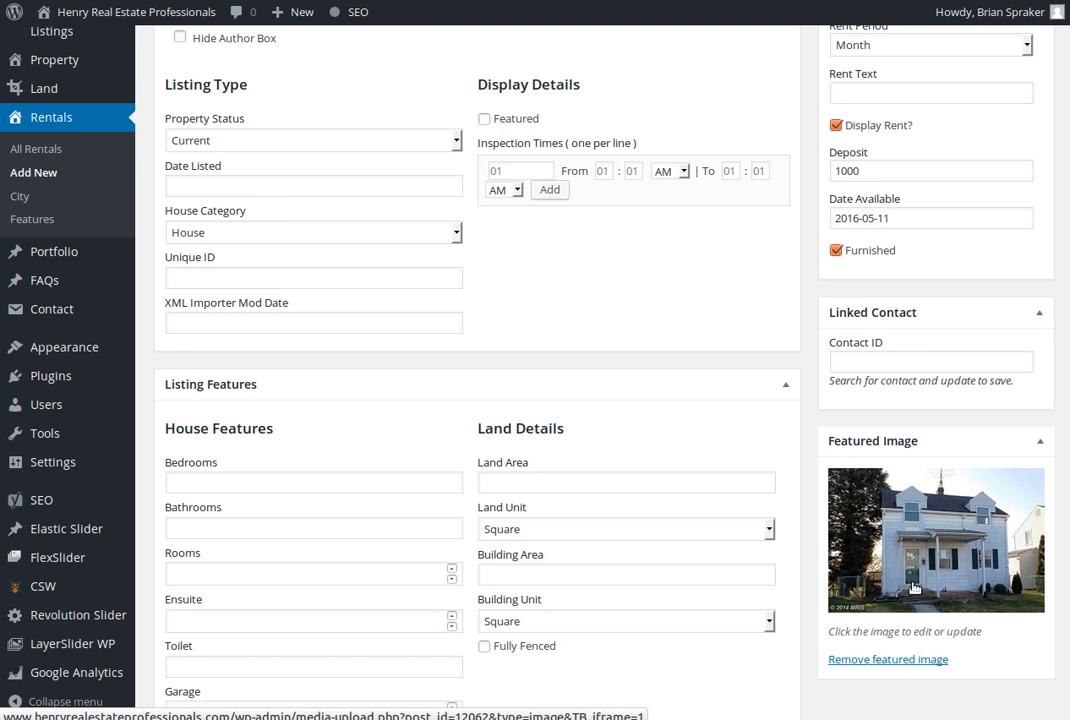
Set the listing's Date Listed to 2016-05-09 and choose House as its house category
scroll(432, 287, up, 3)
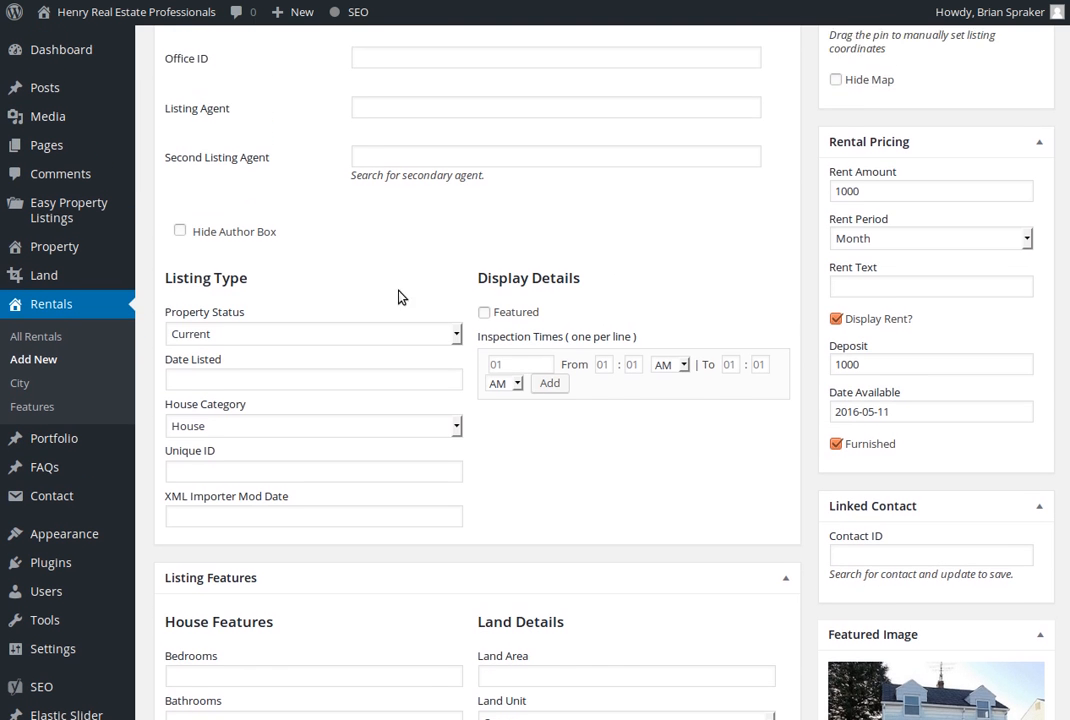
click(244, 279)
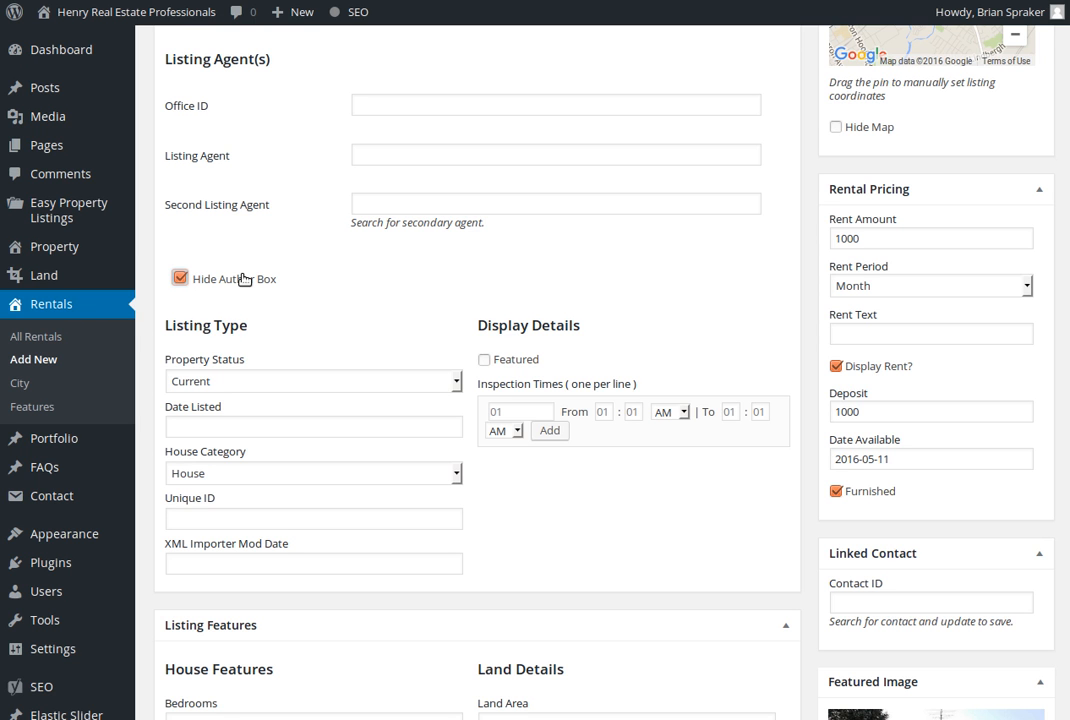
click(244, 279)
click(260, 428)
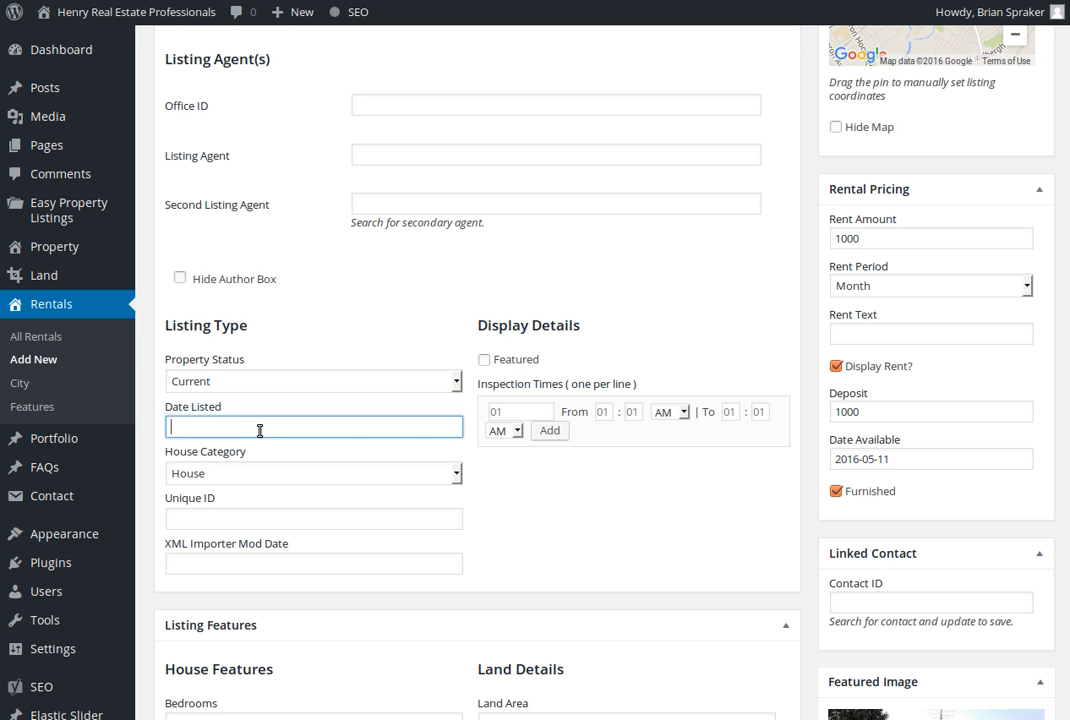
text(2016-05-09)
click(217, 481)
click(215, 488)
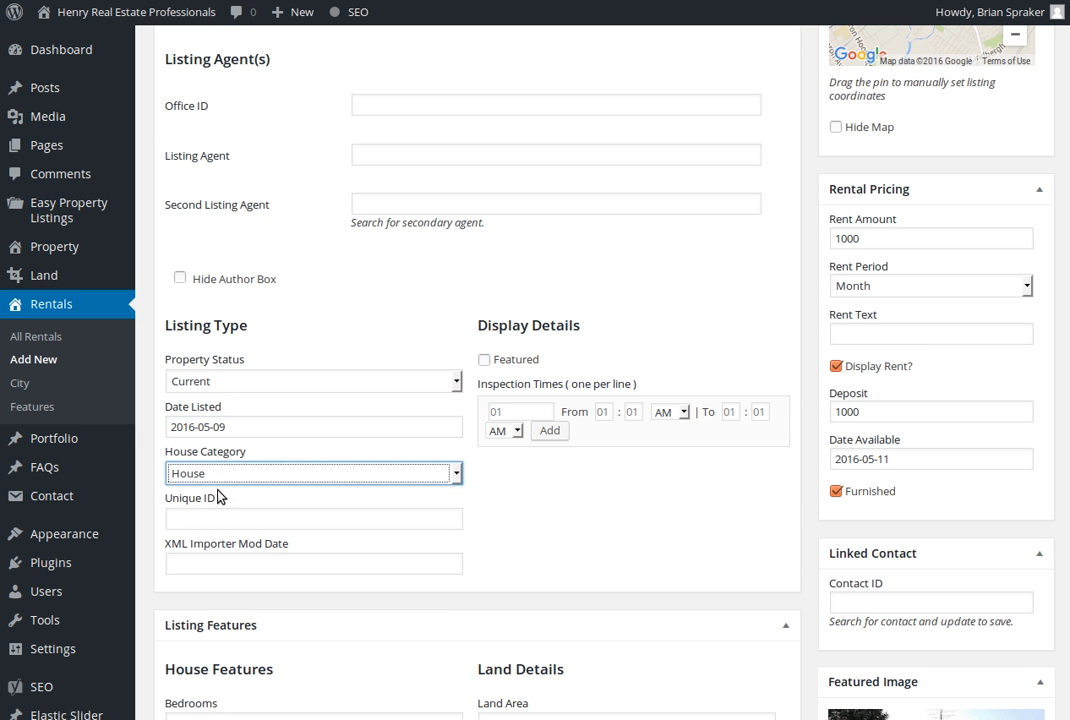
Enter 2 bedrooms and 1 bathroom in the rental's house features
click(228, 519)
scroll(241, 517, down, 3)
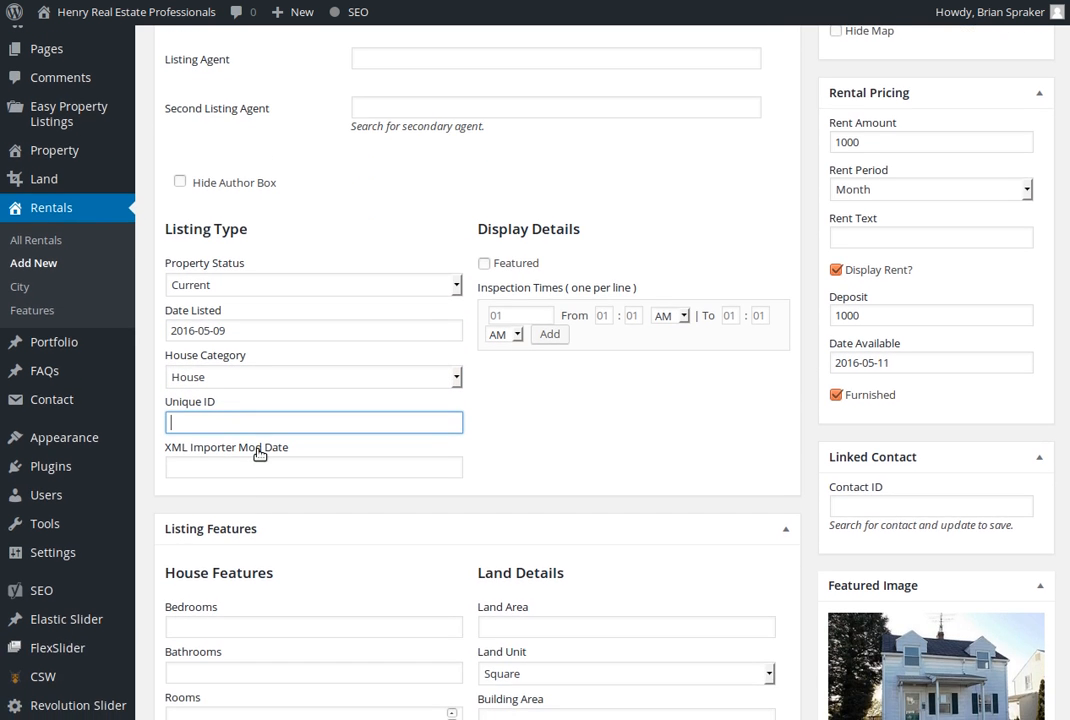
click(256, 434)
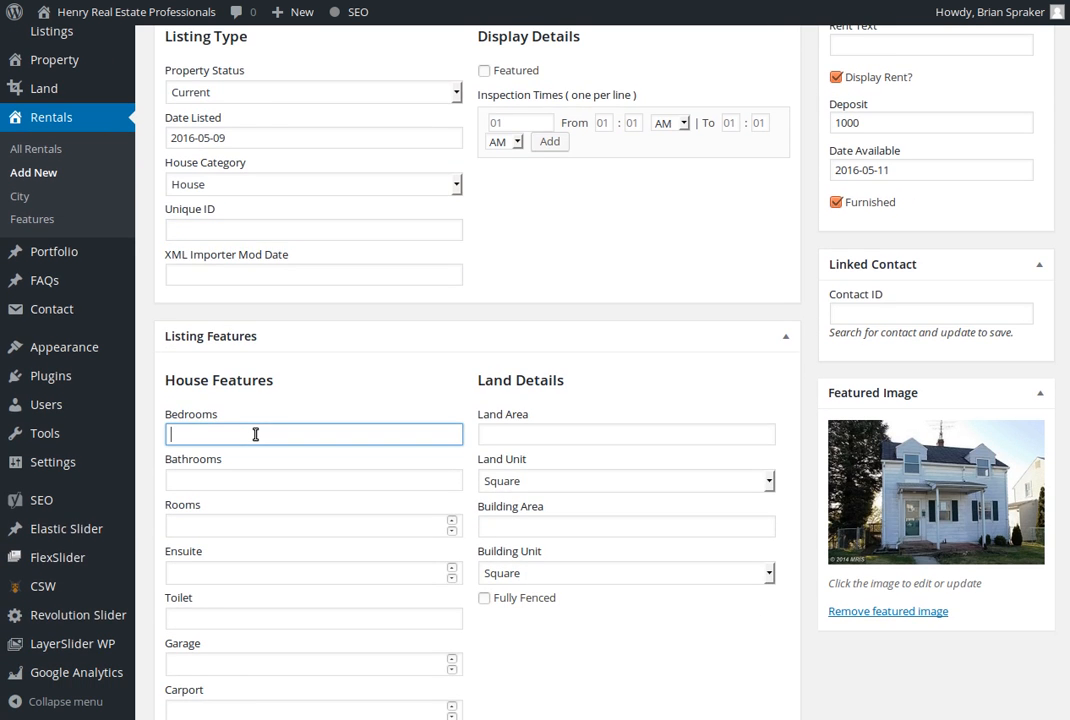
key(Tab)
Enter 5 rooms, 0 ensuites and 1 toilet in the rental's house features
key(Tab)
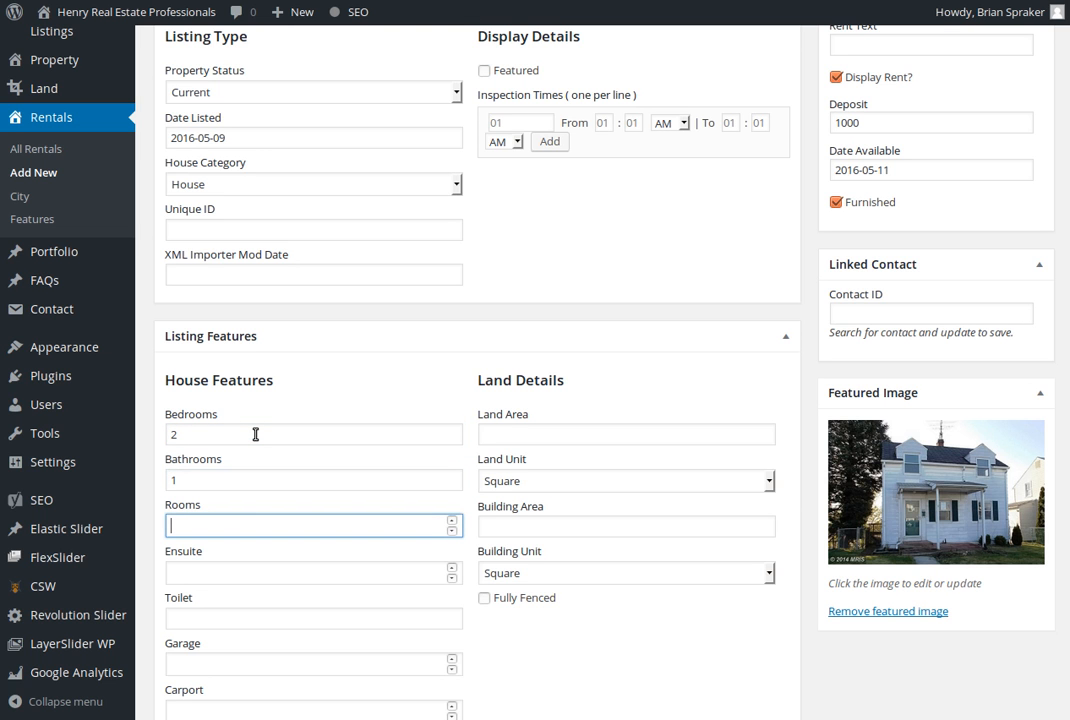
key(Tab)
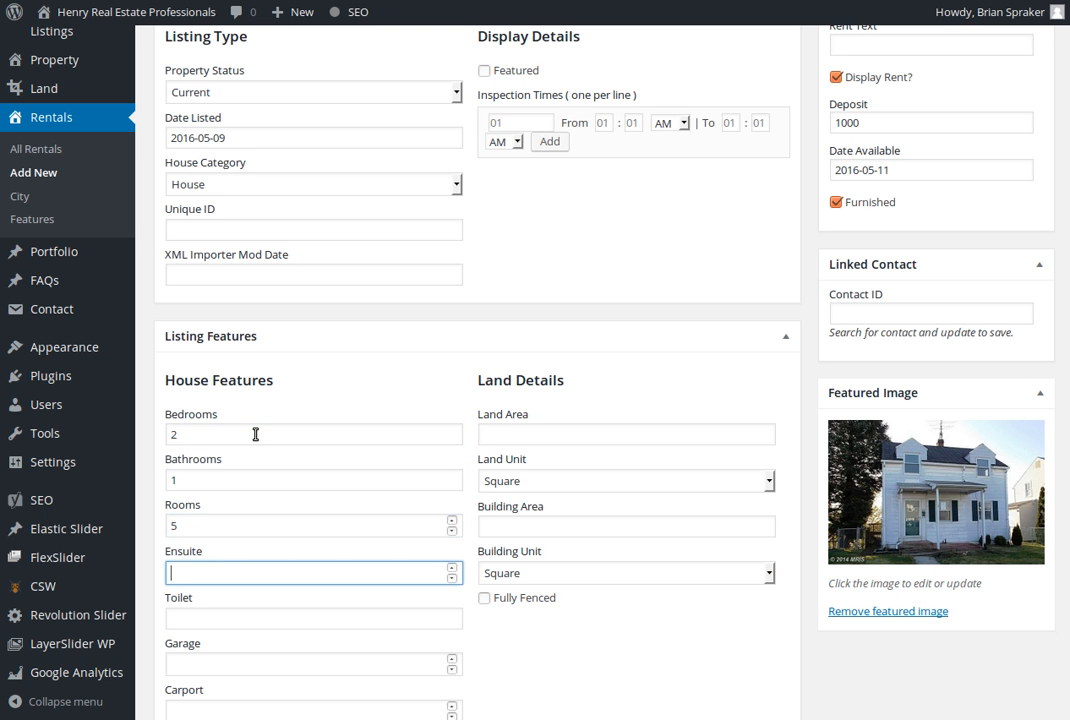
click(452, 578)
click(452, 568)
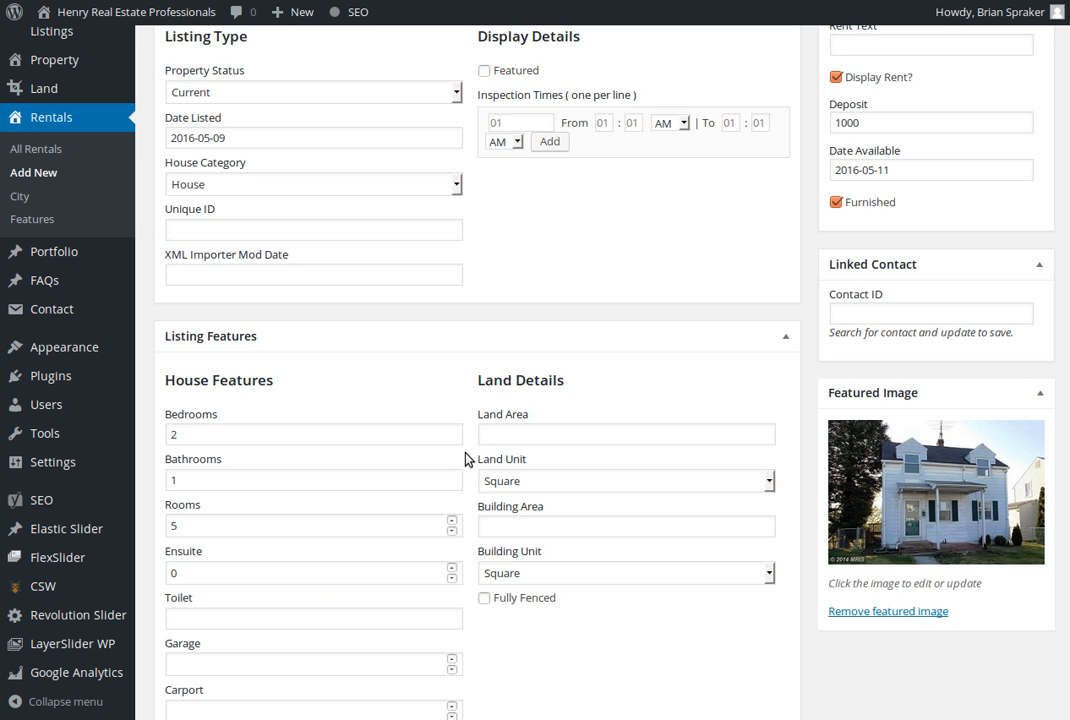
scroll(513, 474, down, 2)
click(231, 476)
text(1)
key(Tab)
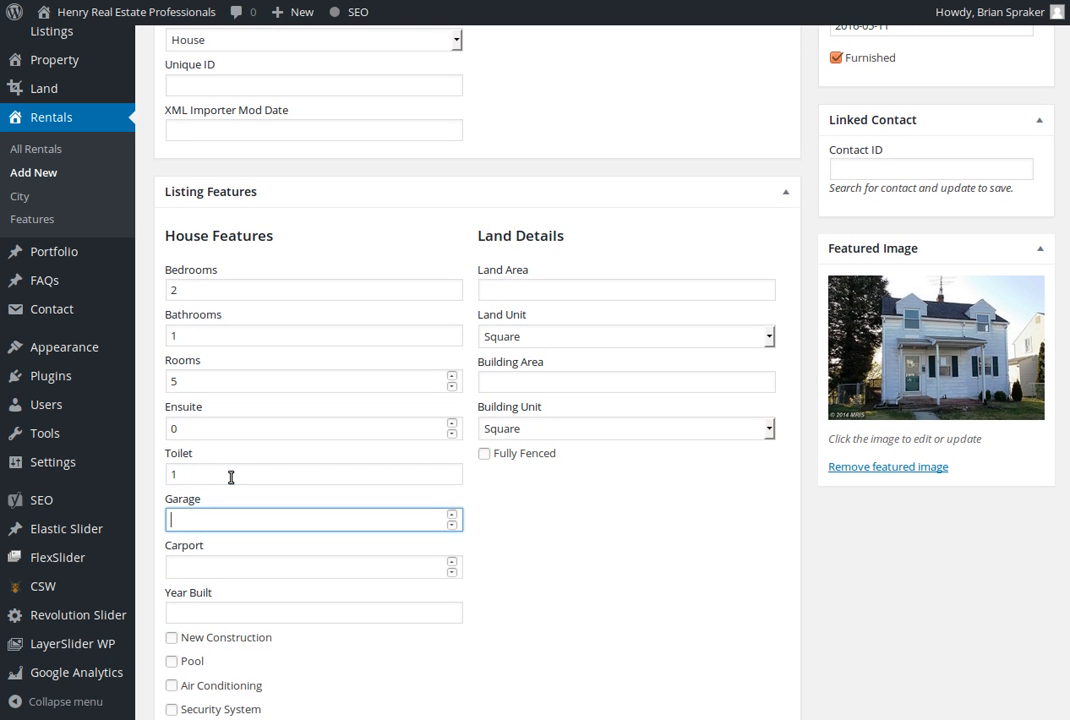
Enter 0 for Garage and Carport, set Year Built to 1939, and mark the house as having Air Conditioning
text(0)
key(Tab)
text(0)
key(Tab)
text(1939)
scroll(240, 520, down, 2)
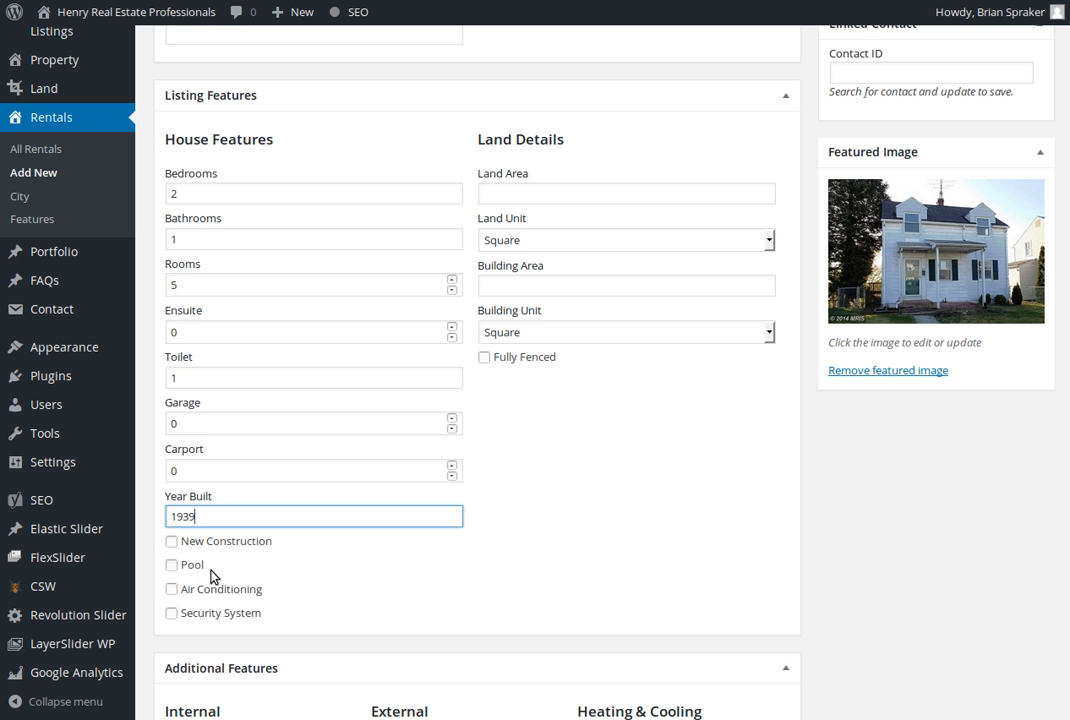
click(172, 589)
Select Broadband, Ducted Heating and Ducted Cooling in the rental's additional features
scroll(447, 545, down, 8)
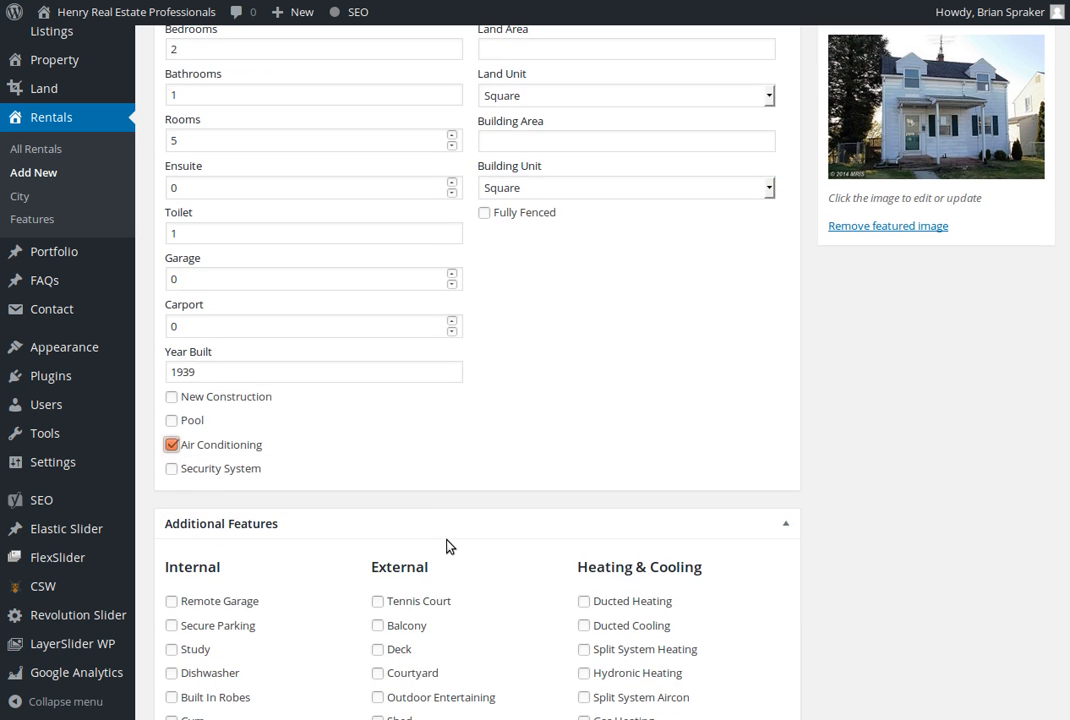
scroll(308, 403, down, 1)
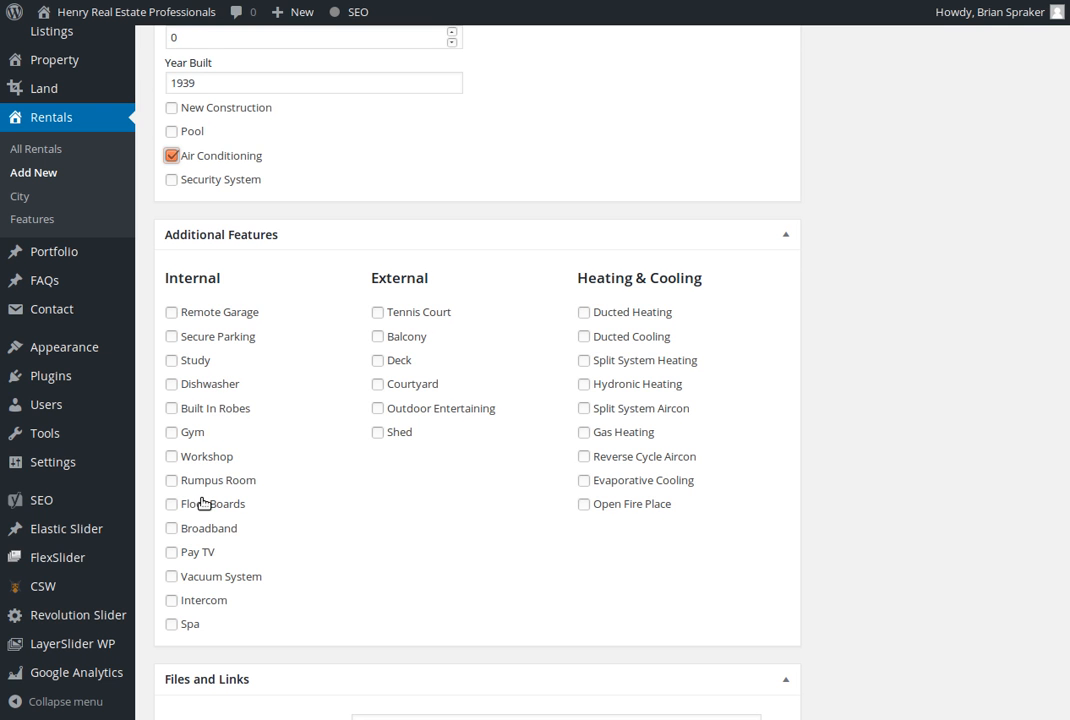
click(167, 535)
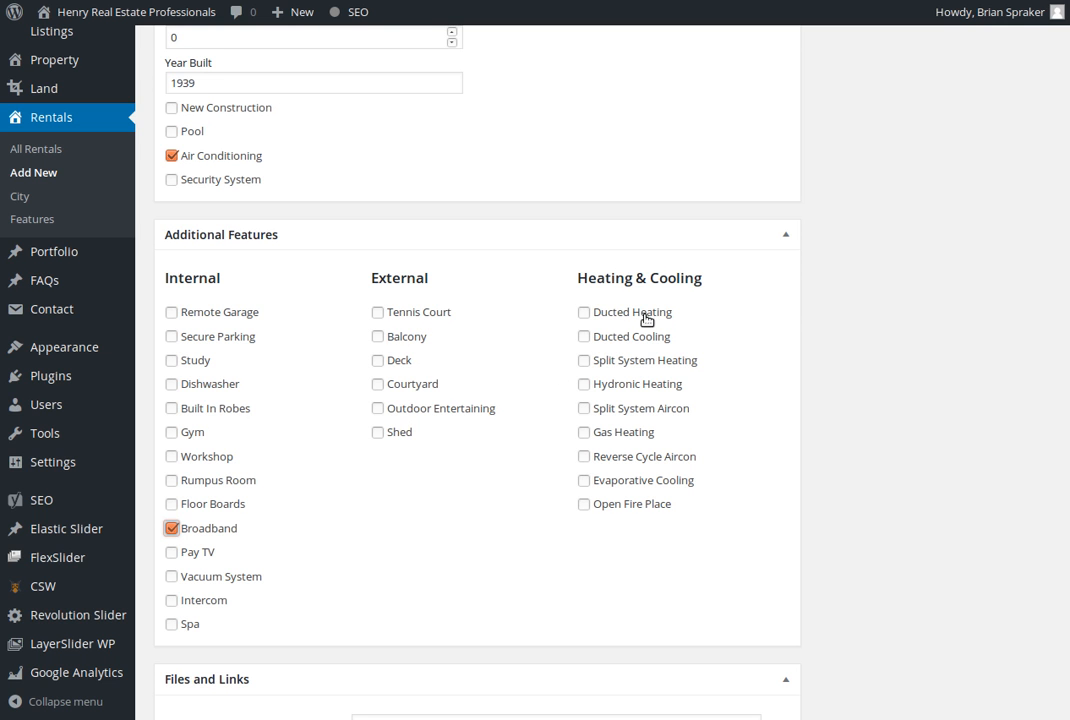
click(584, 314)
click(584, 337)
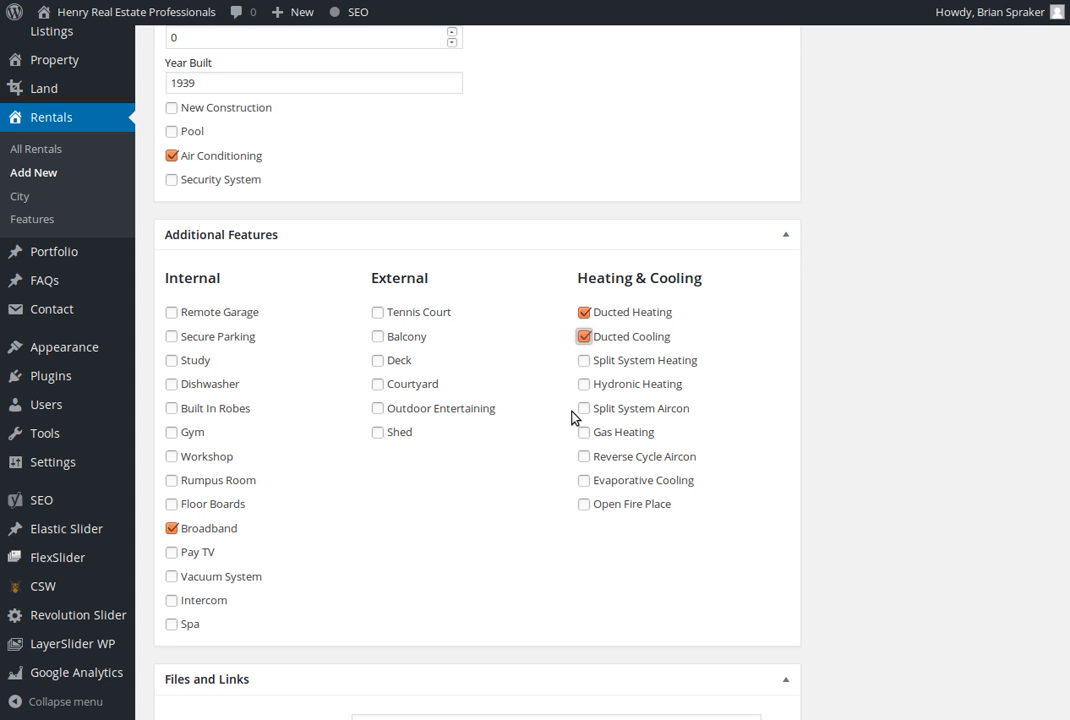
Publish the Test House 123 rental listing
scroll(559, 444, down, 3)
scroll(559, 451, down, 8)
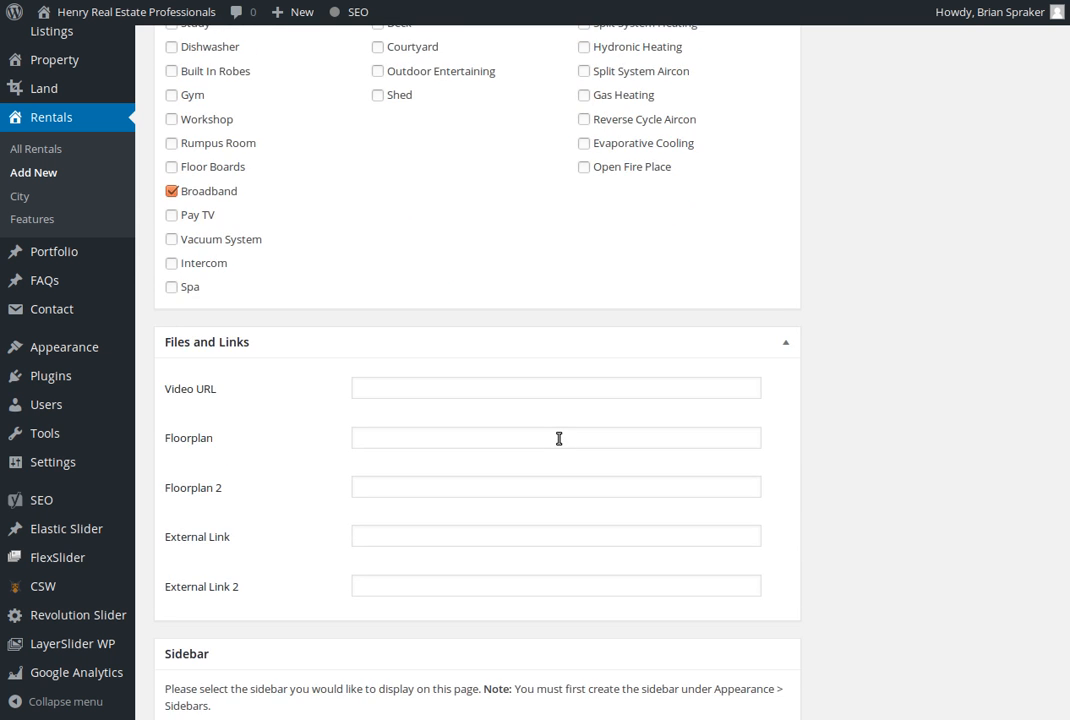
scroll(559, 442, up, 20)
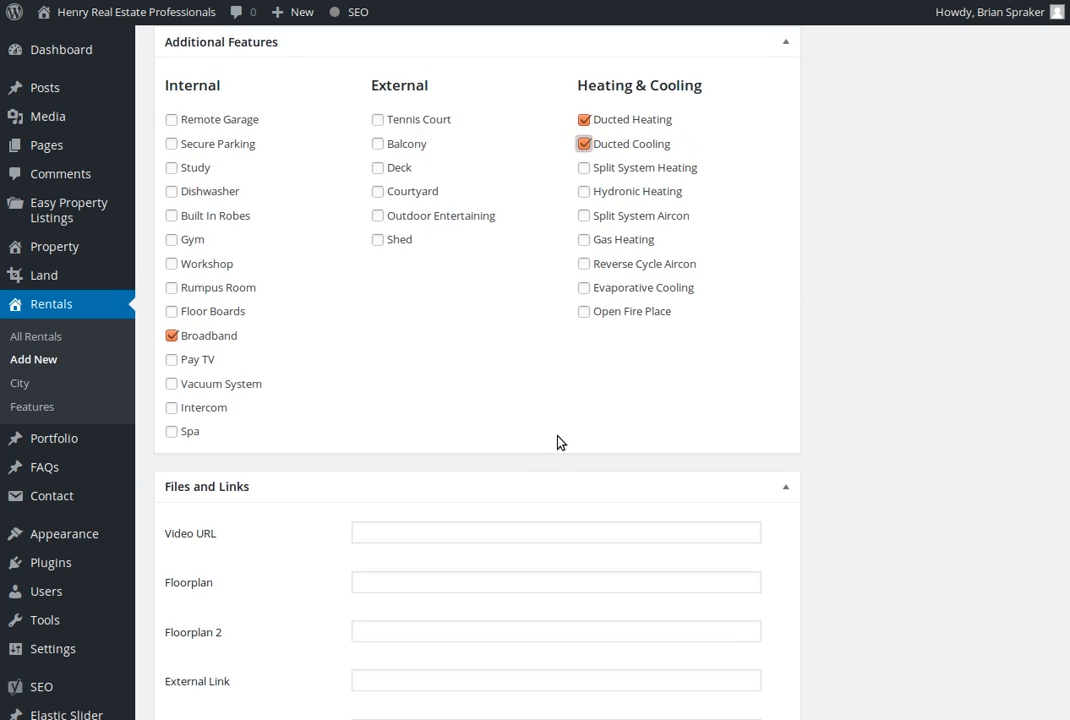
scroll(559, 442, up, 18)
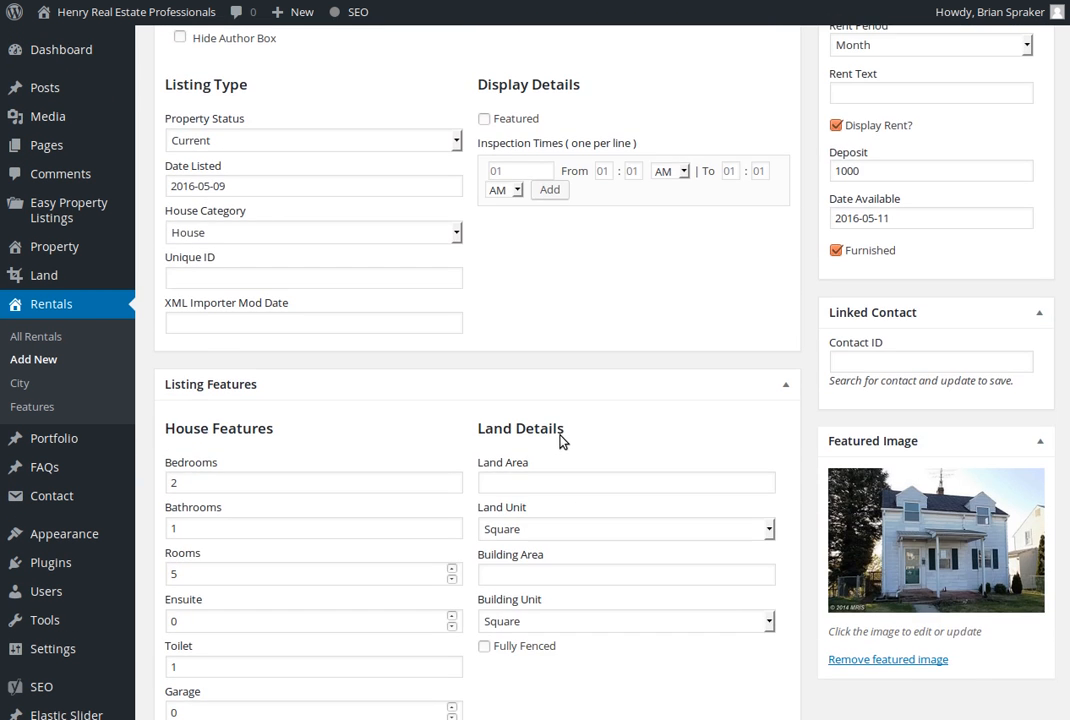
scroll(565, 437, up, 16)
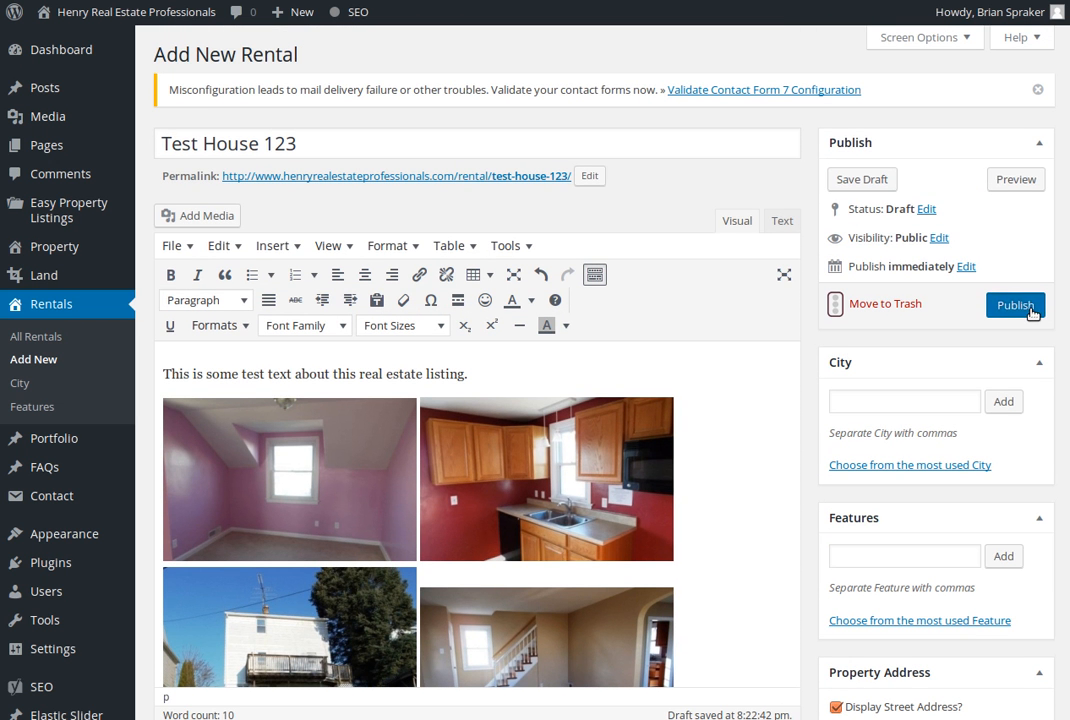
click(1036, 305)
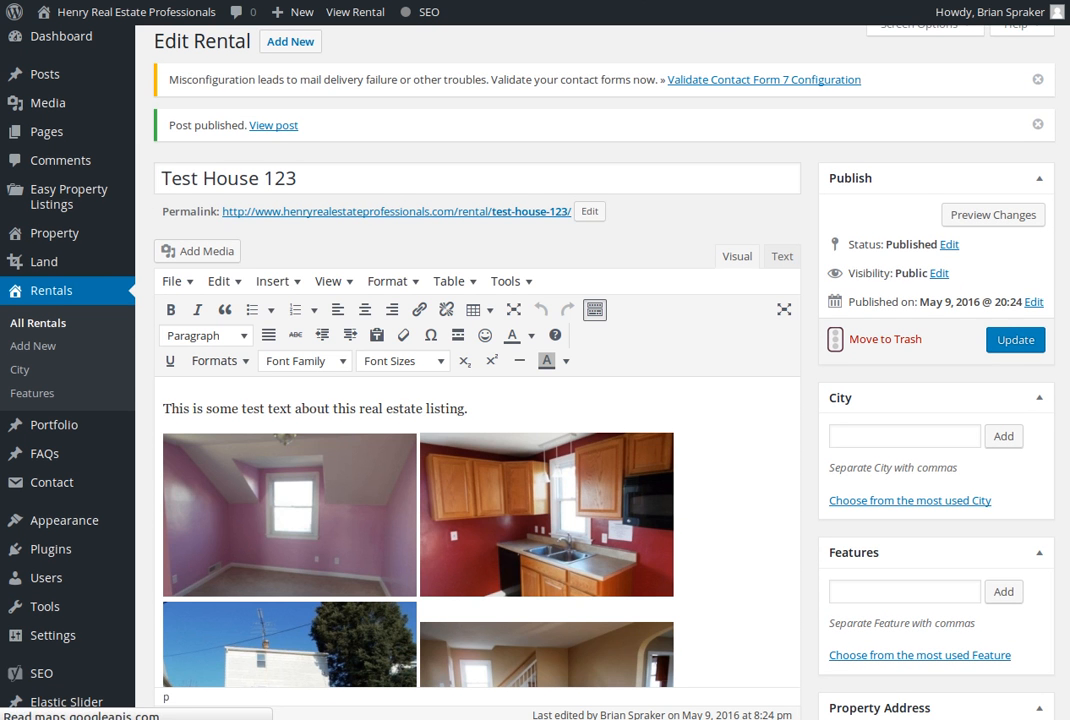
drag(182, 125, 236, 125)
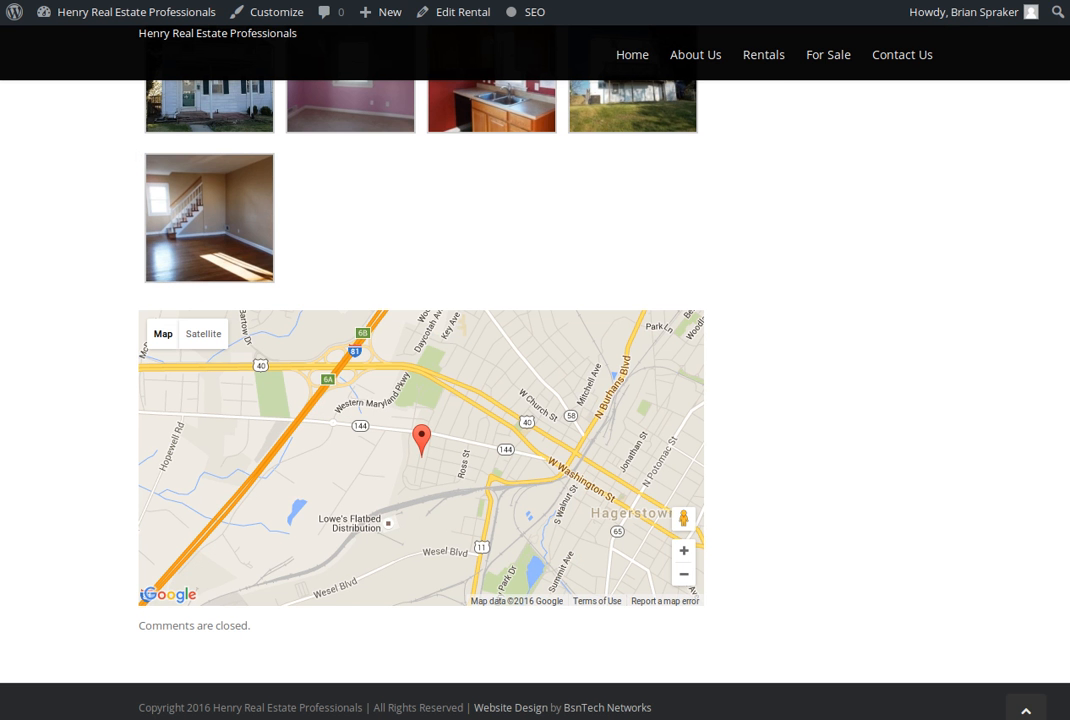
View the public site's Rentals page and examine the Test House 123 entry's description, address, icons and rent
click(765, 58)
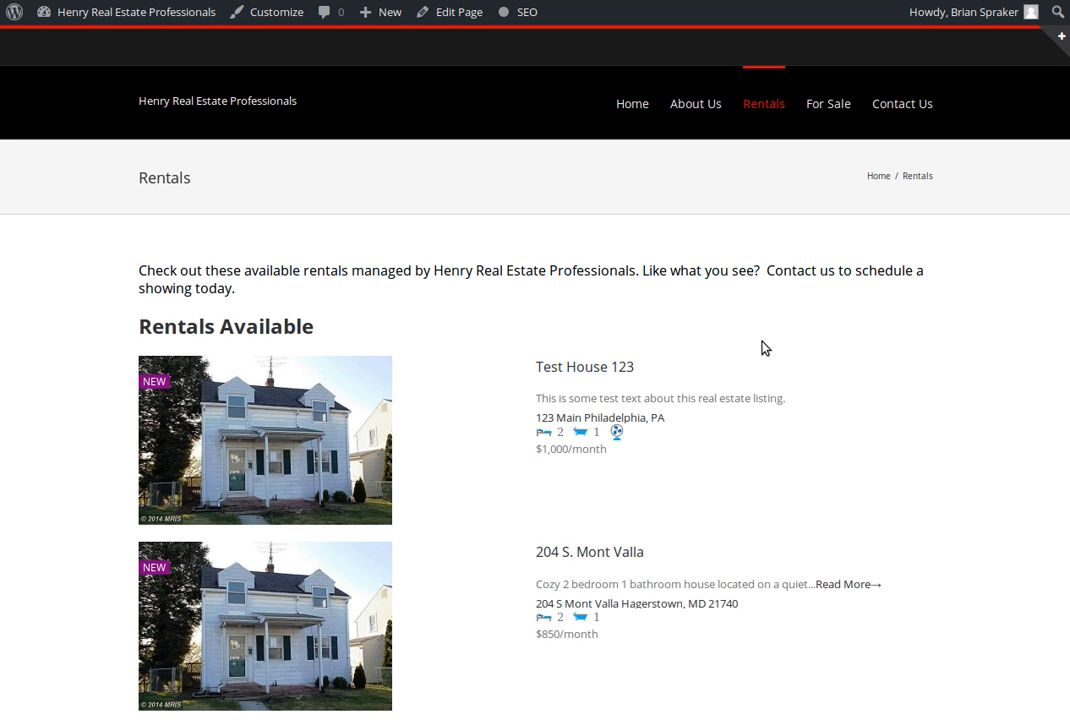
scroll(762, 346, down, 1)
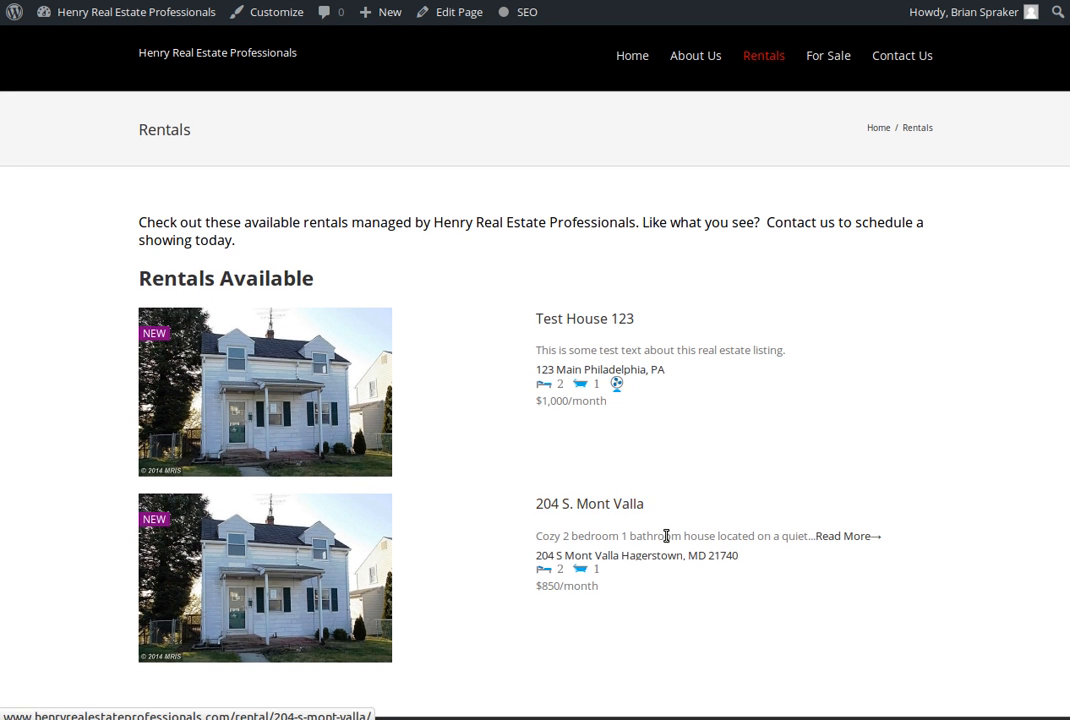
mouse_move(616, 390)
drag(530, 356, 786, 364)
click(776, 395)
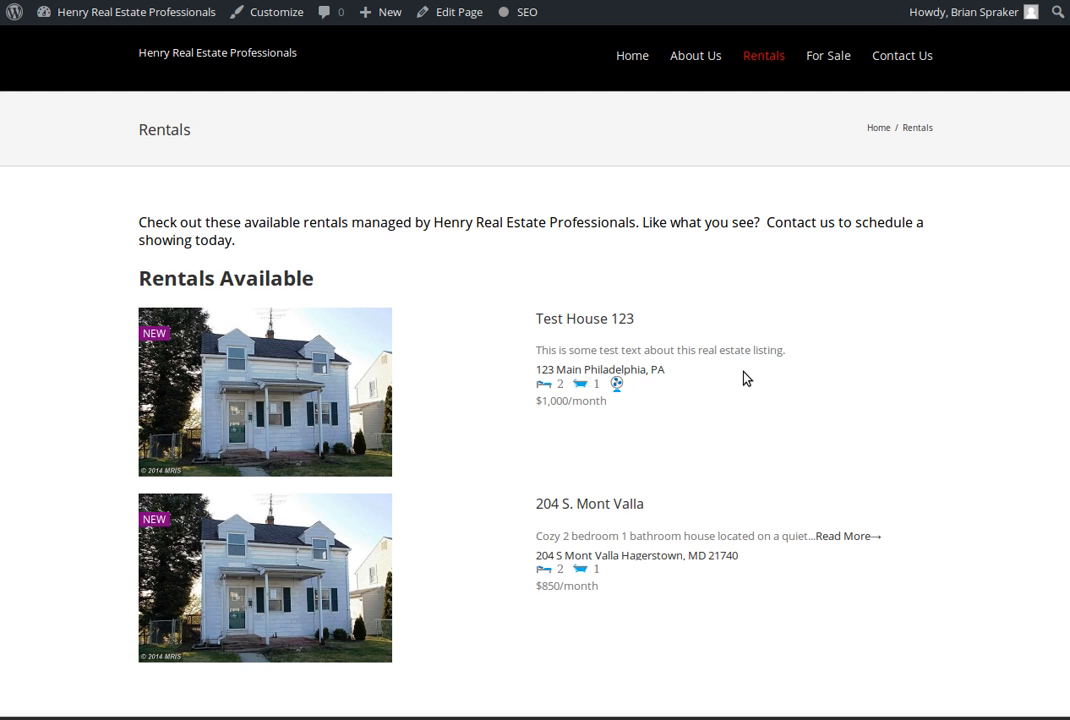
Open the public Test House 123 listing and examine its property details, availability date, images, features, map and author box
click(584, 329)
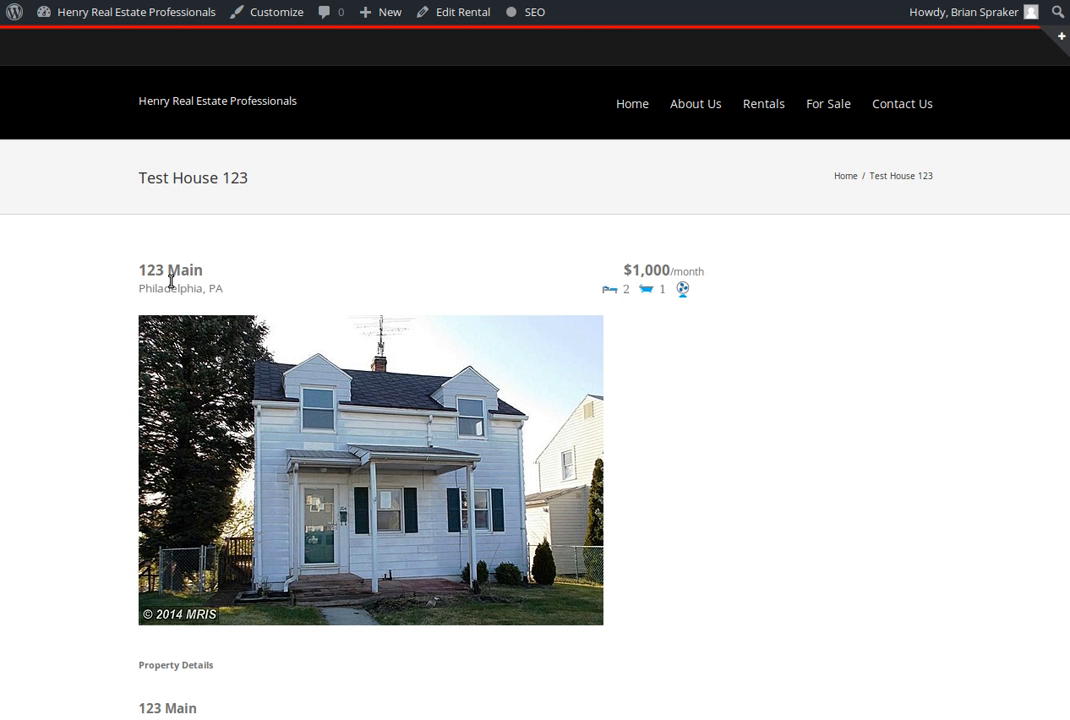
scroll(171, 282, down, 1)
scroll(171, 282, down, 3)
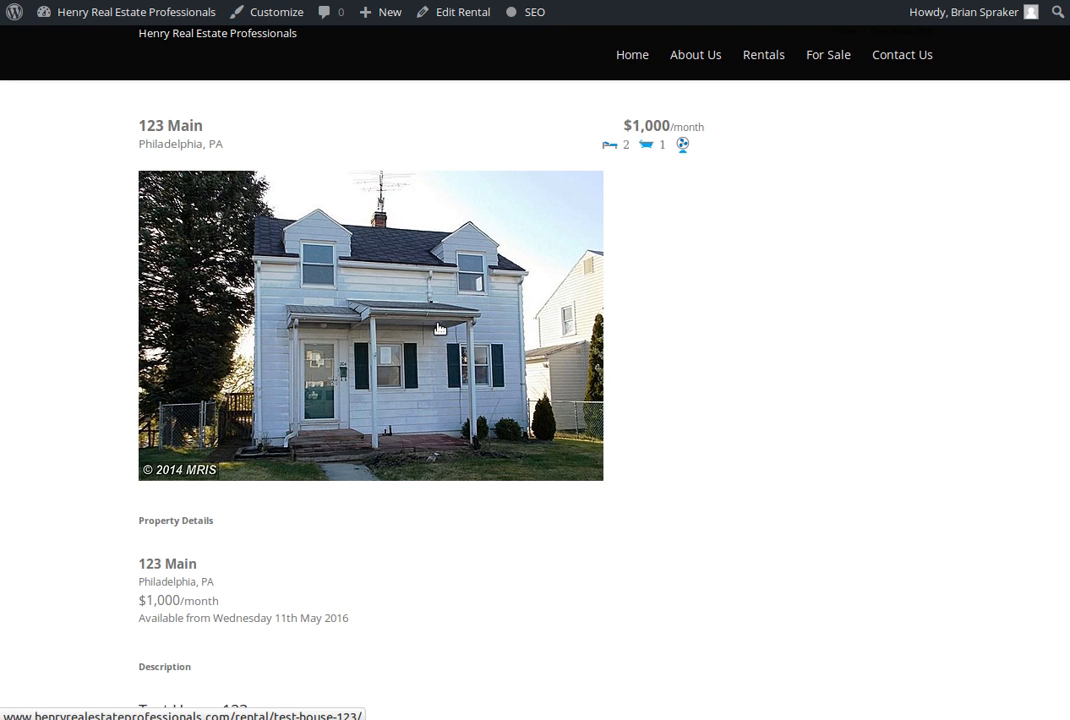
scroll(438, 329, down, 2)
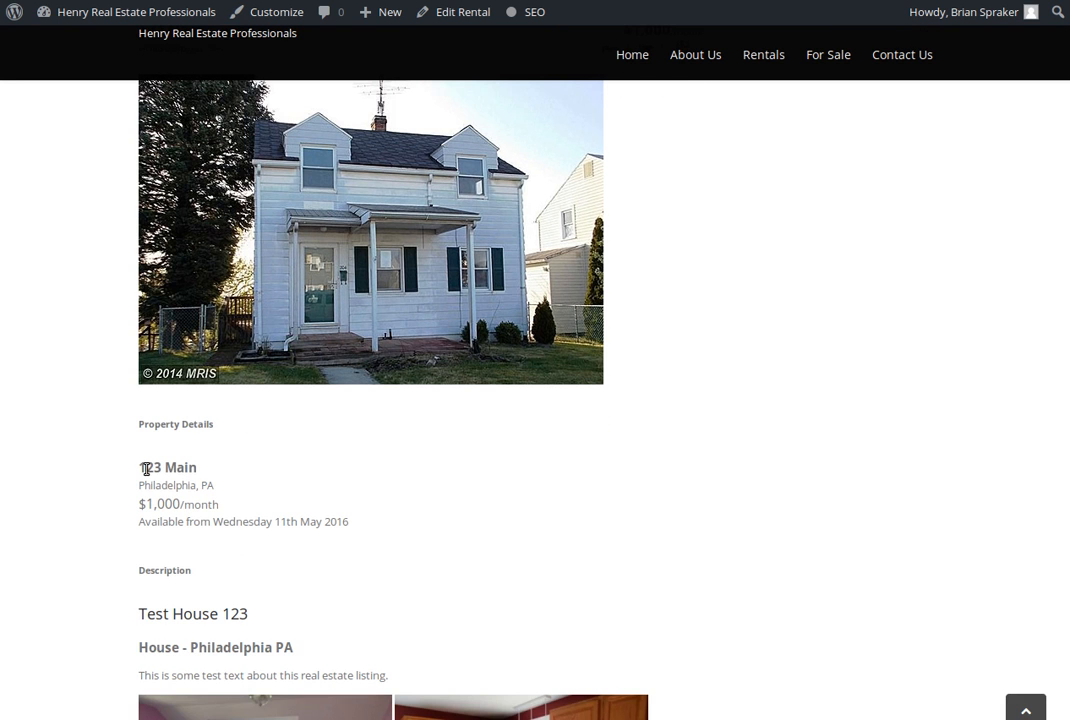
drag(168, 523, 360, 521)
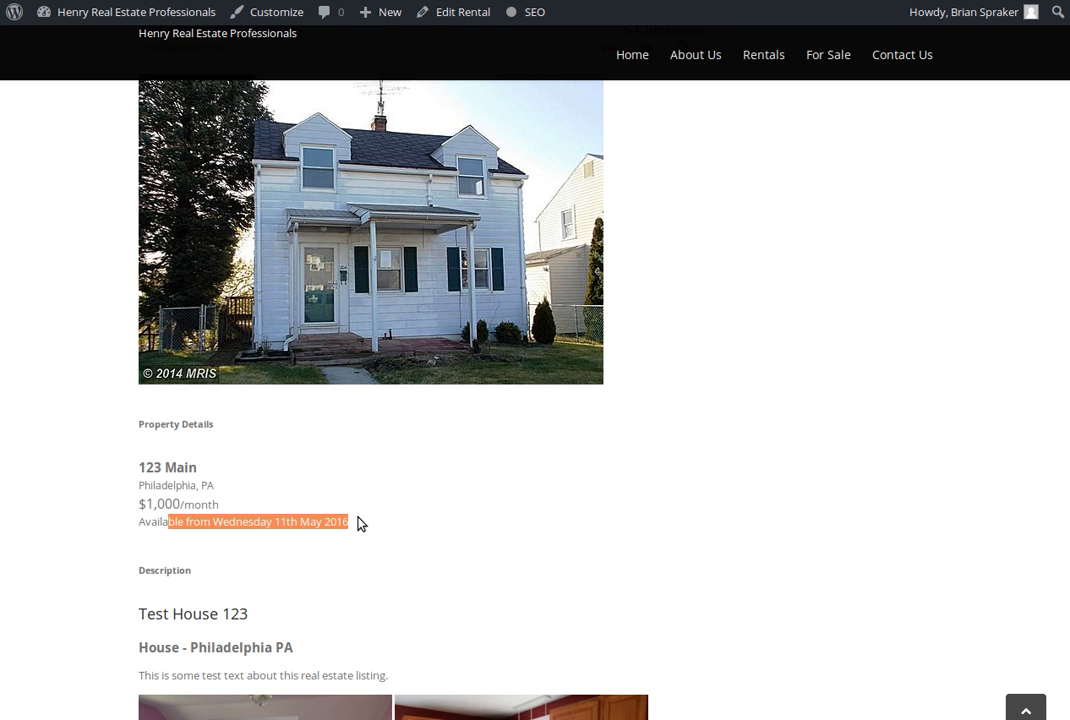
scroll(289, 425, down, 5)
scroll(220, 406, down, 2)
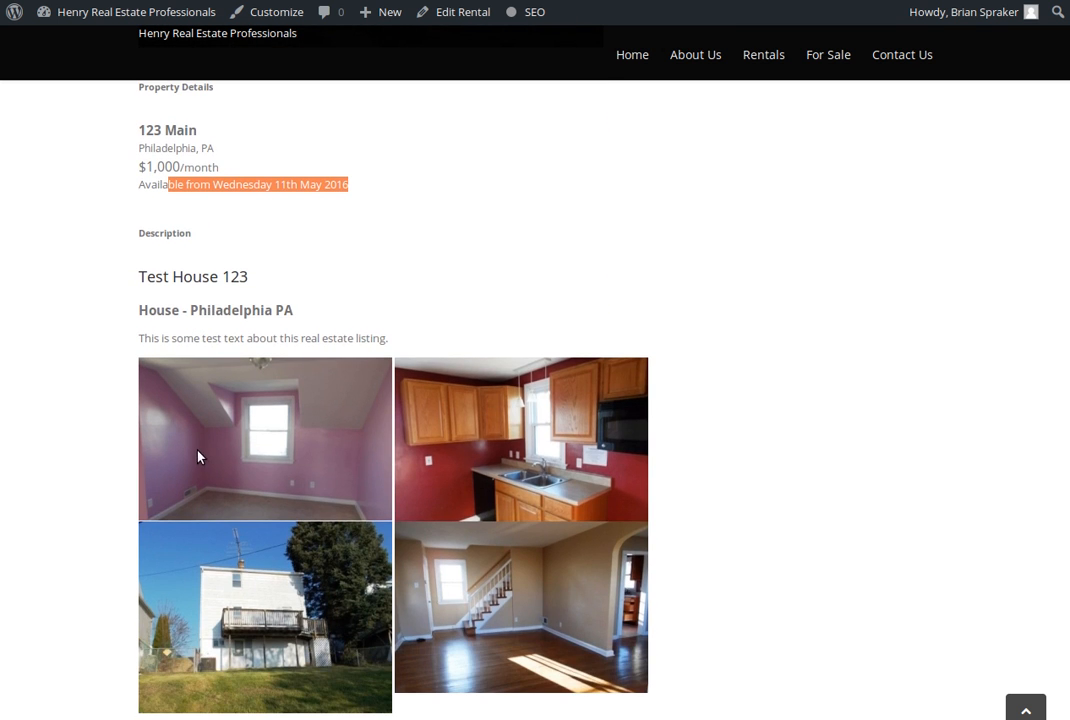
scroll(198, 457, down, 8)
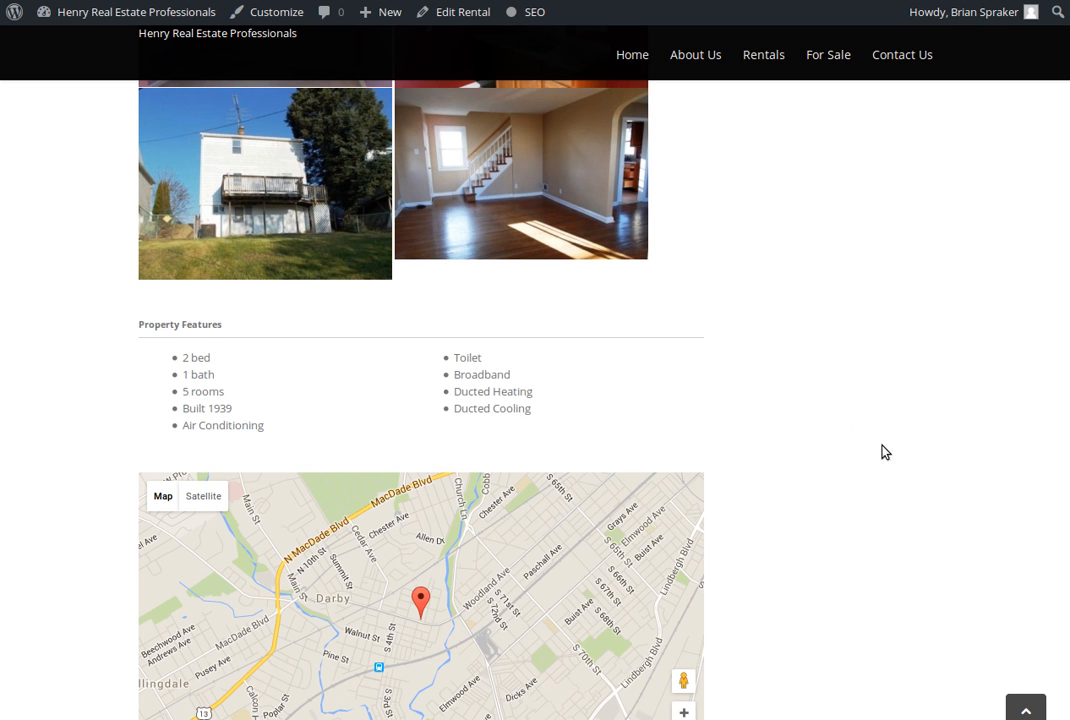
scroll(885, 455, down, 3)
scroll(891, 462, down, 3)
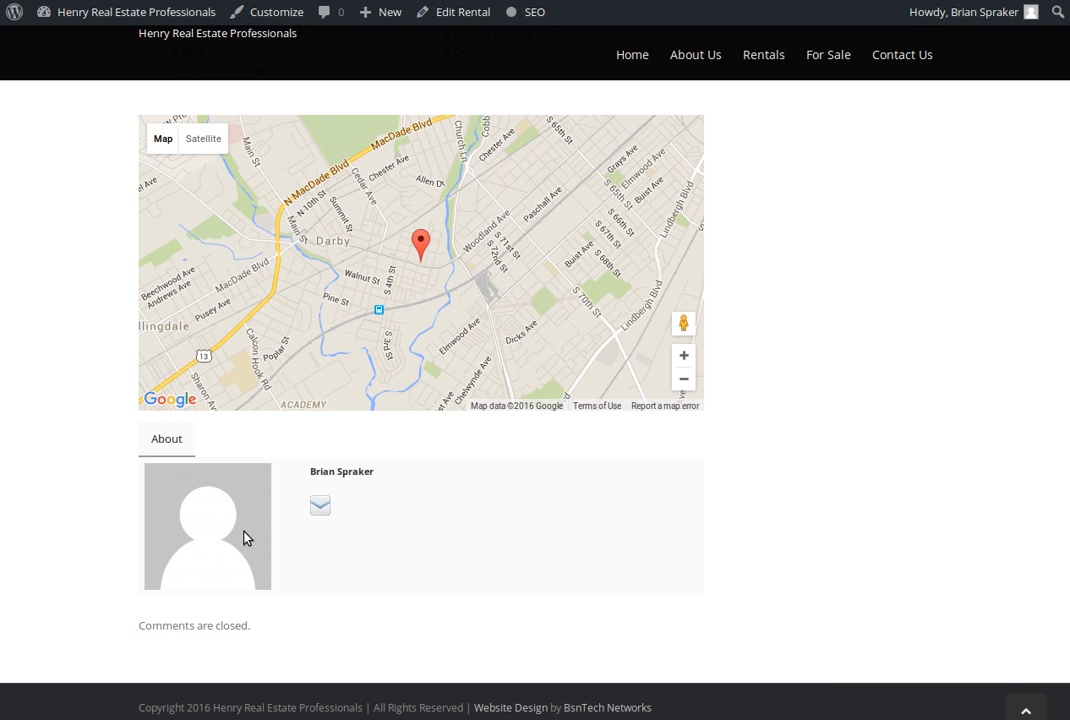
Return to the Test House 123 editor, enable Hide Author Box in the listing details, and update the rental
click(410, 1)
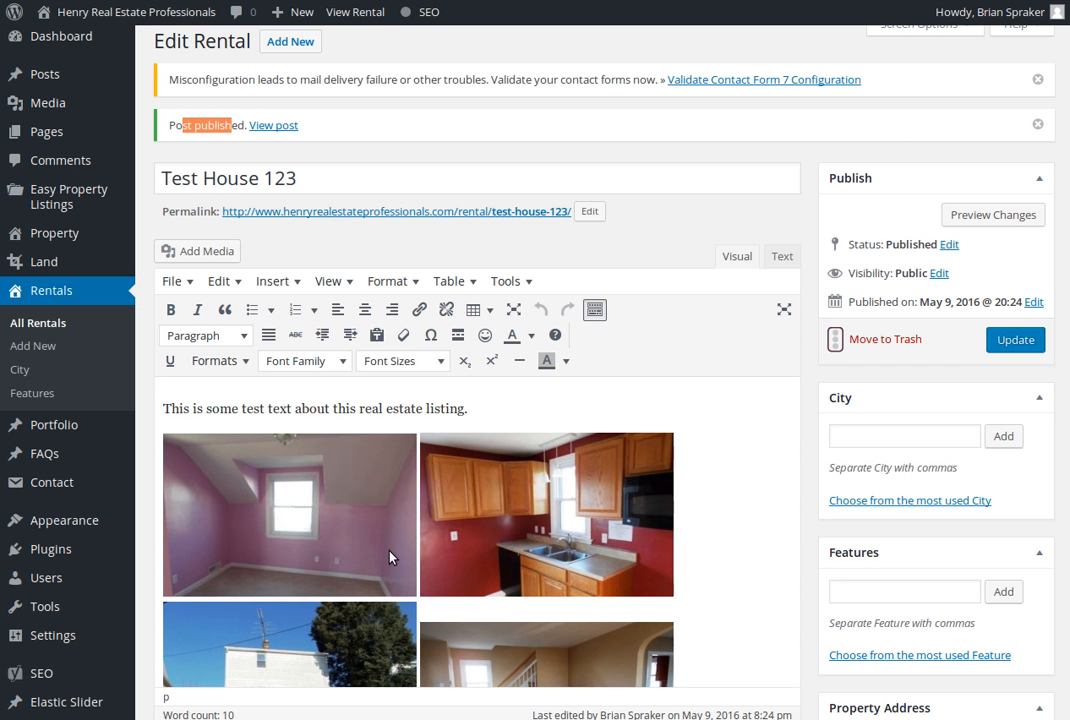
scroll(819, 527, down, 14)
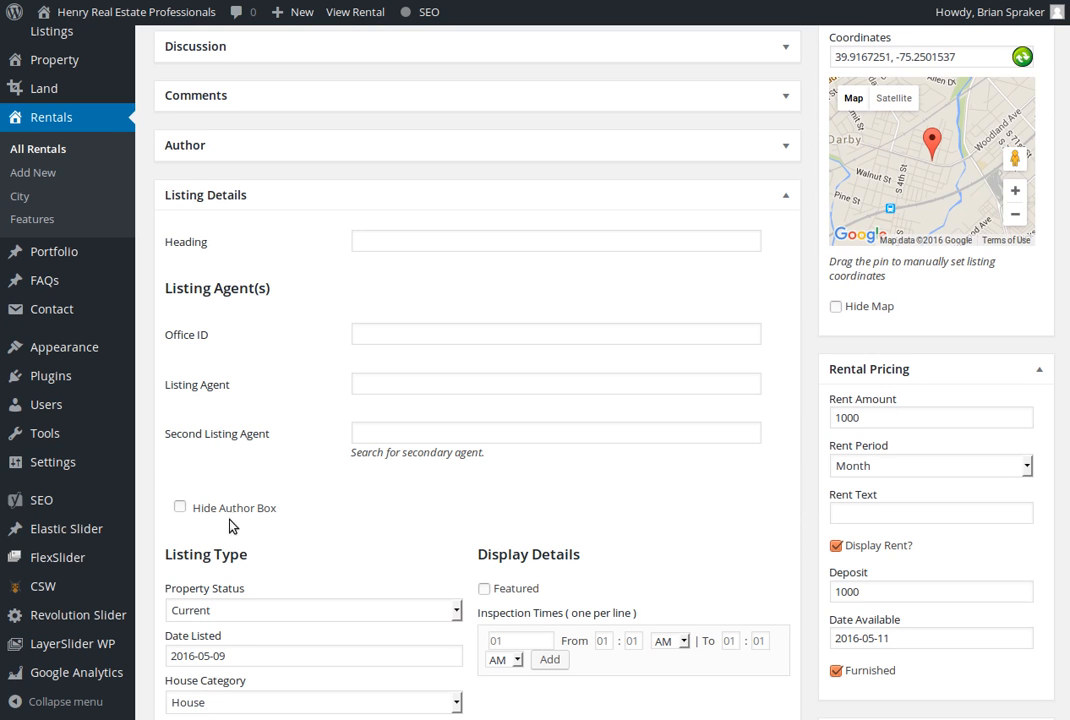
click(200, 512)
scroll(757, 387, up, 9)
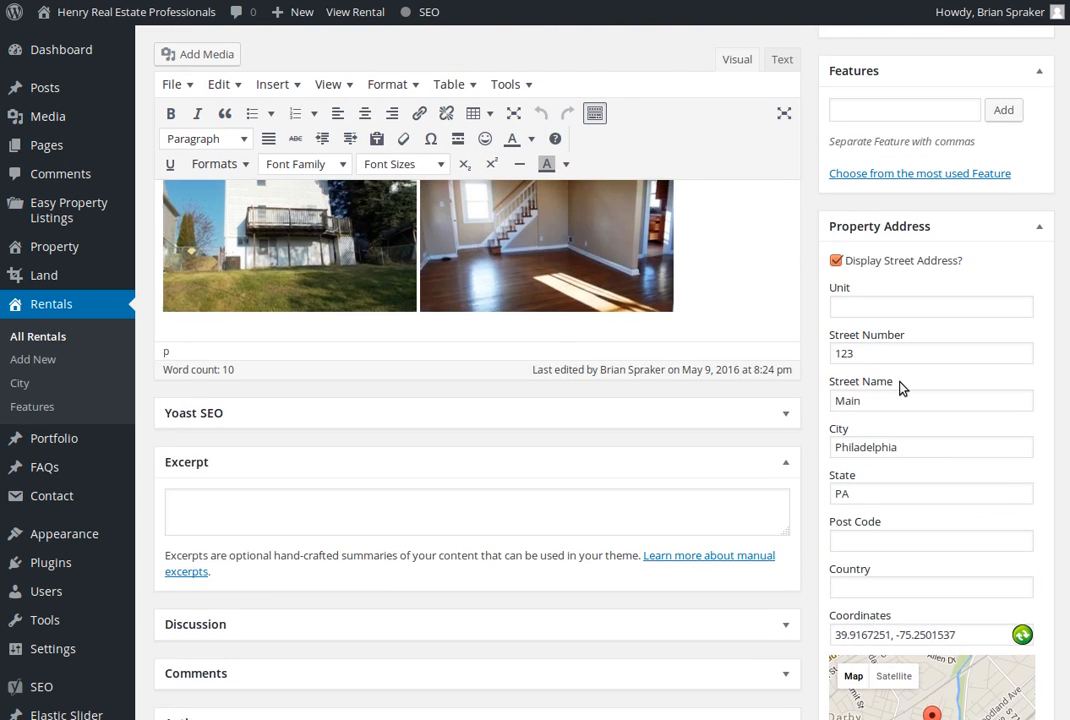
click(1015, 100)
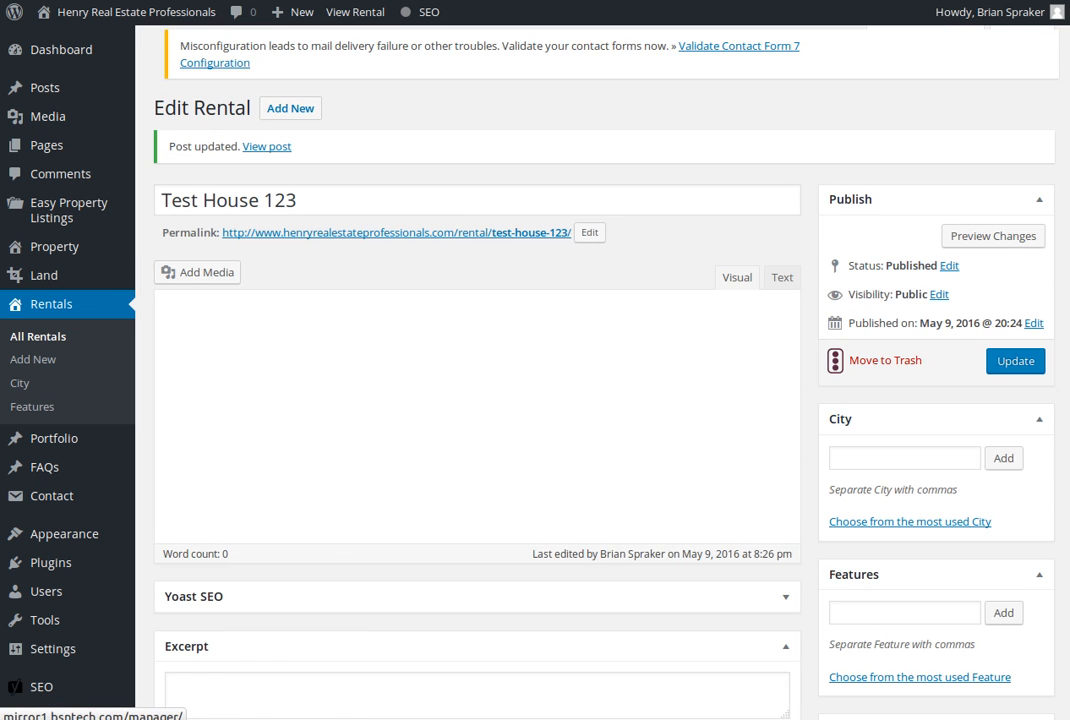
Reload the public Test House 123 page to check the area below the map, and return to the rental editor
key(ctrl+Tab)
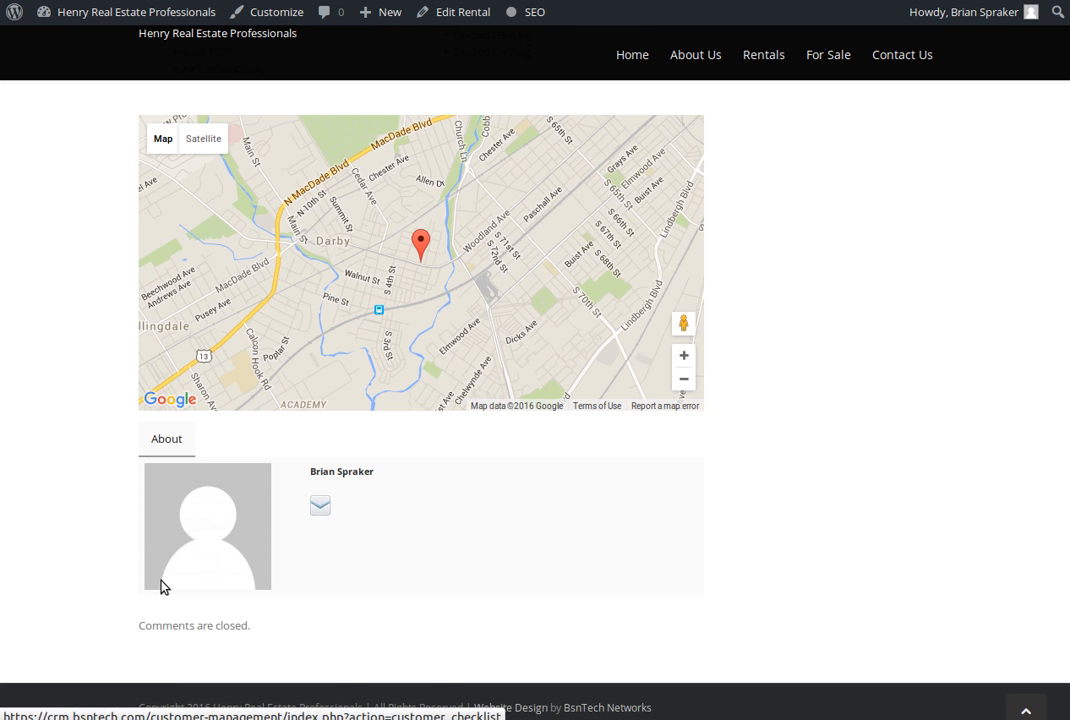
key(F5)
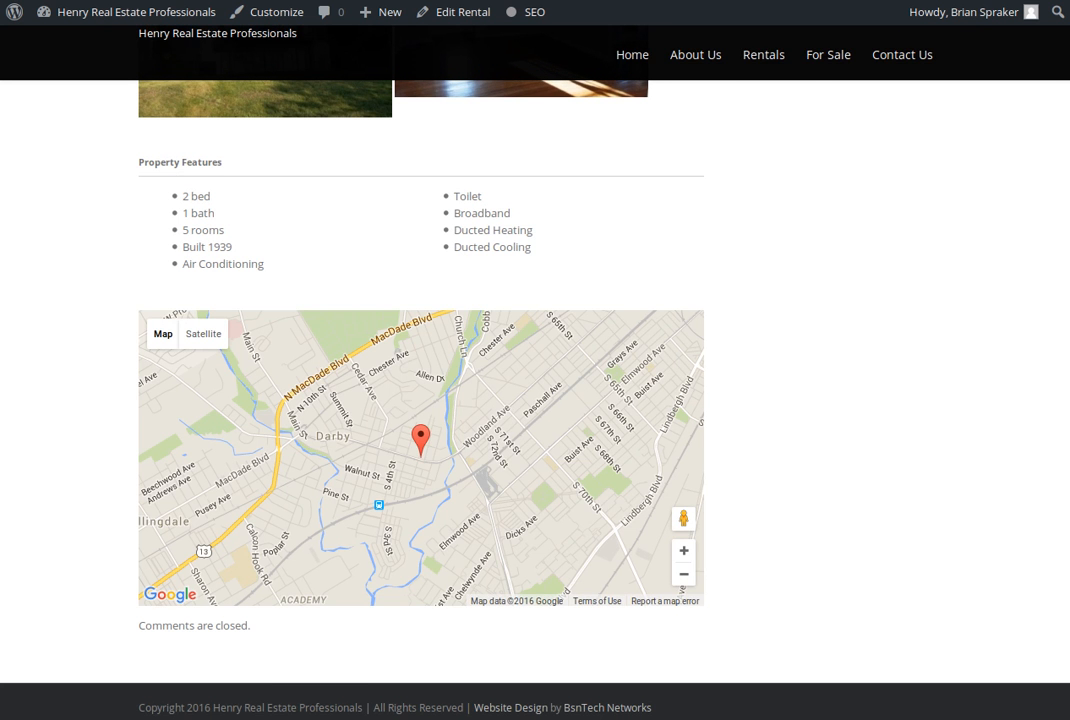
key(ctrl+Tab)
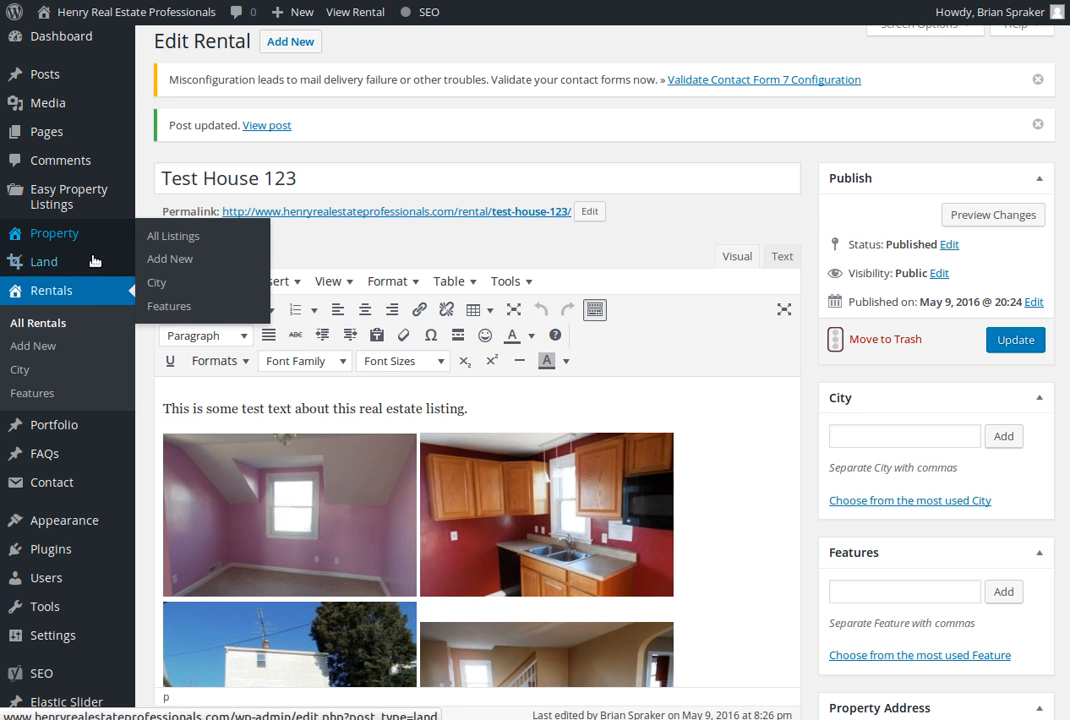
Move the Test House 123 listing to the trash from the list of all rentals
mouse_move(90, 268)
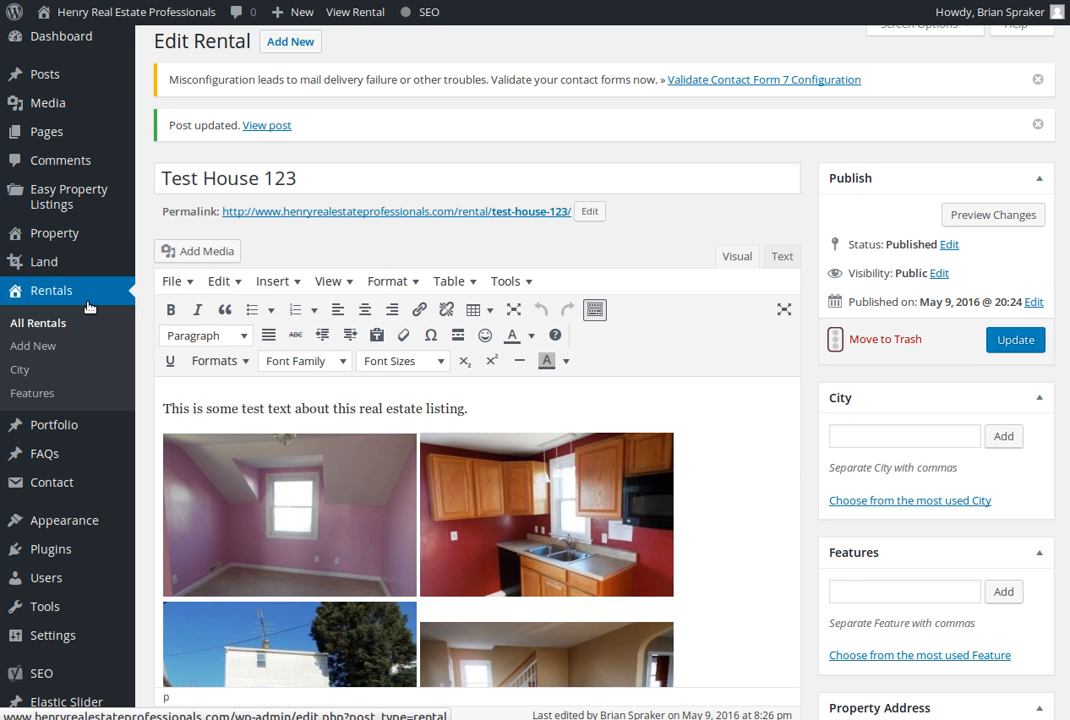
click(88, 305)
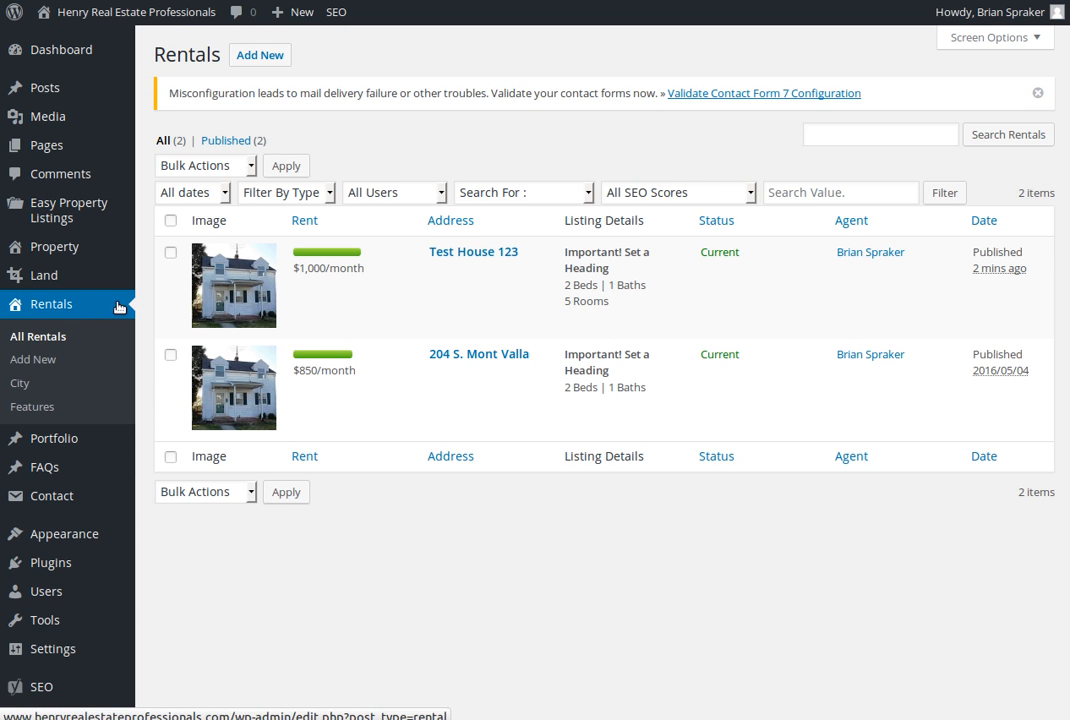
mouse_move(341, 289)
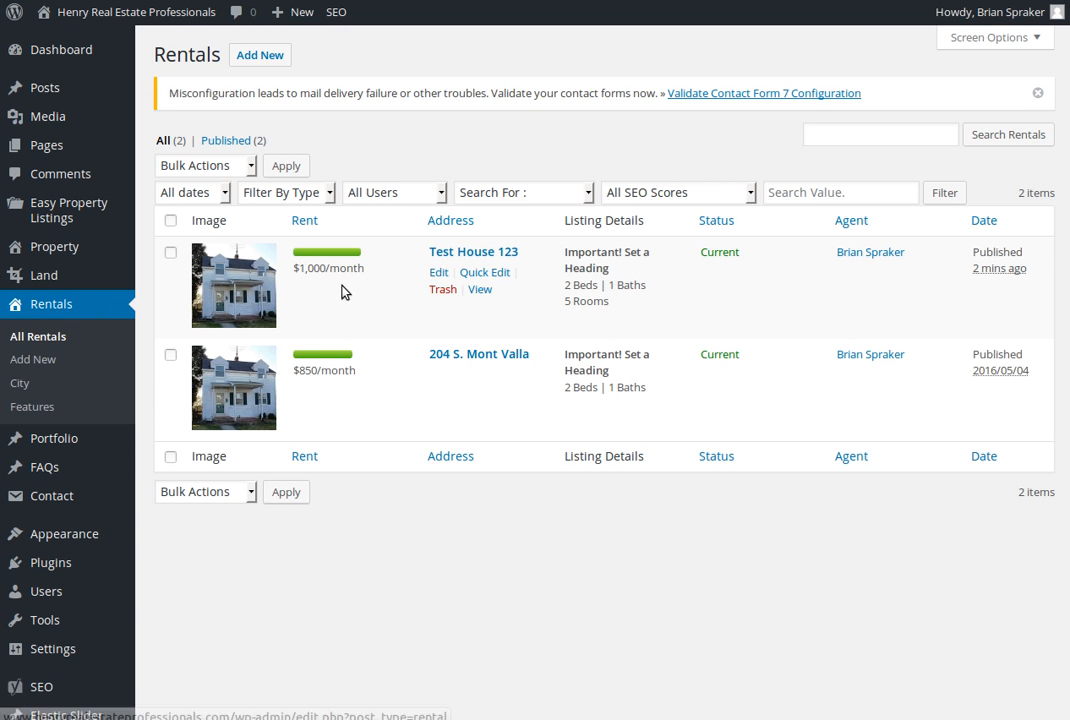
click(446, 289)
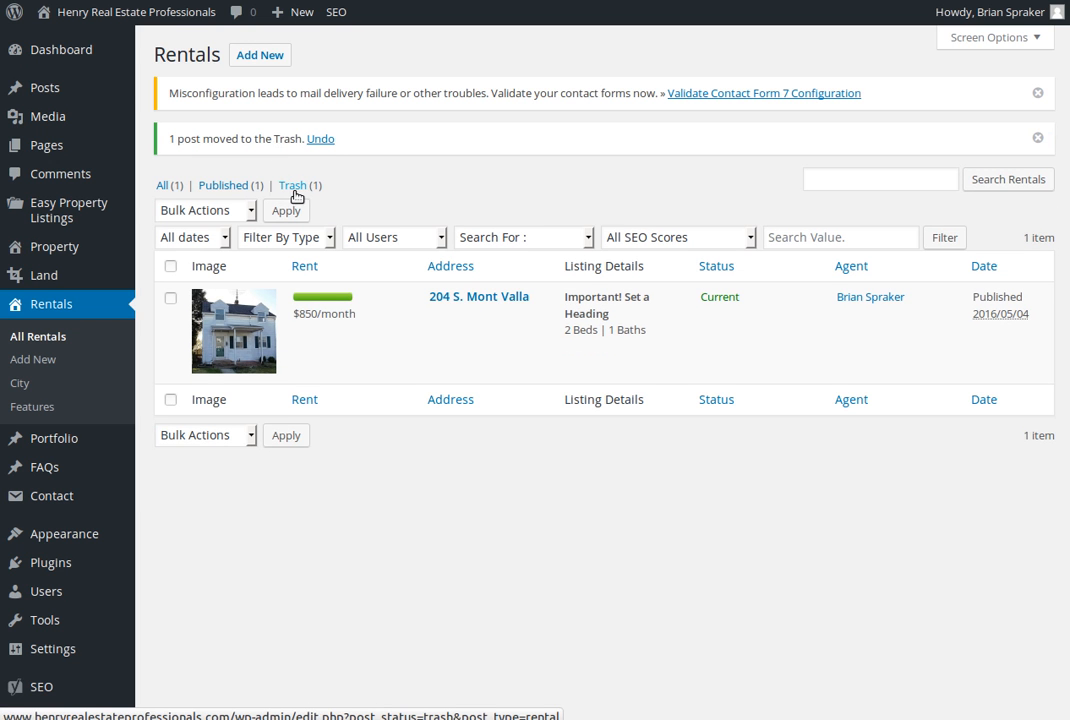
Permanently delete the Test House 123 listing from the rentals trash
click(293, 186)
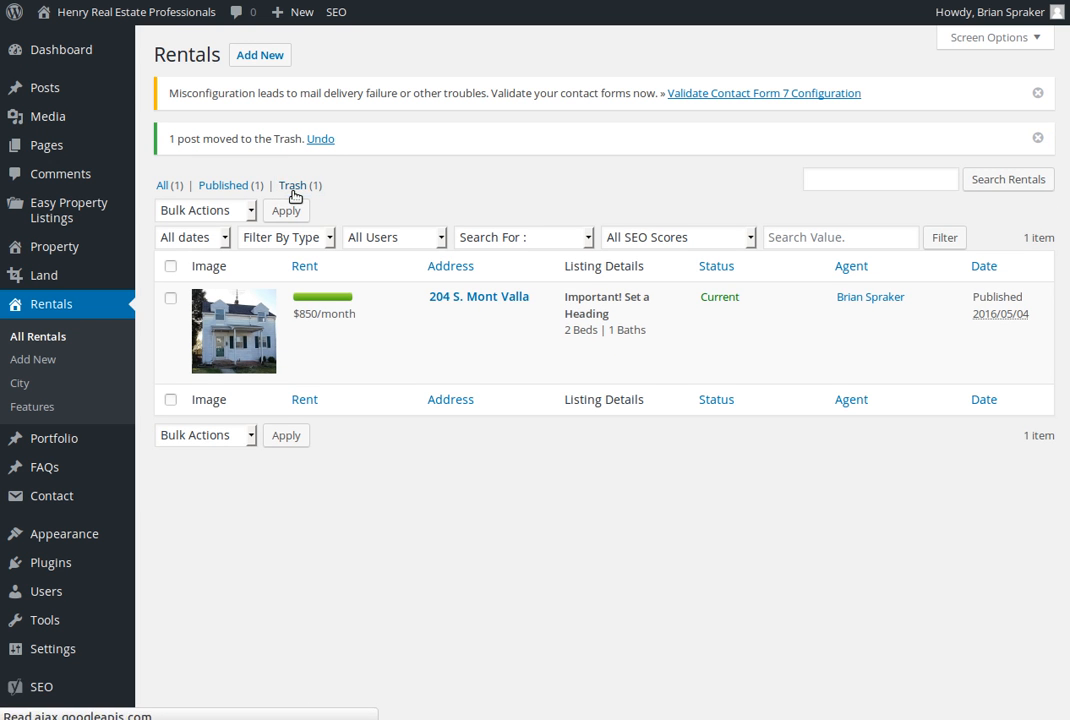
mouse_move(470, 309)
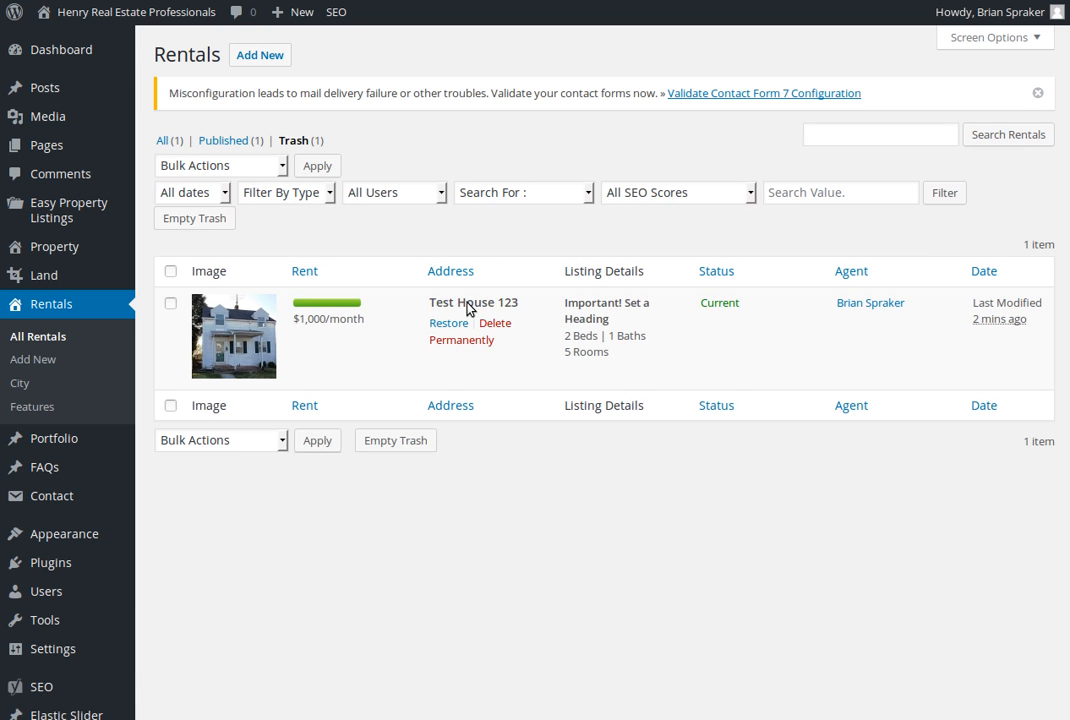
click(478, 344)
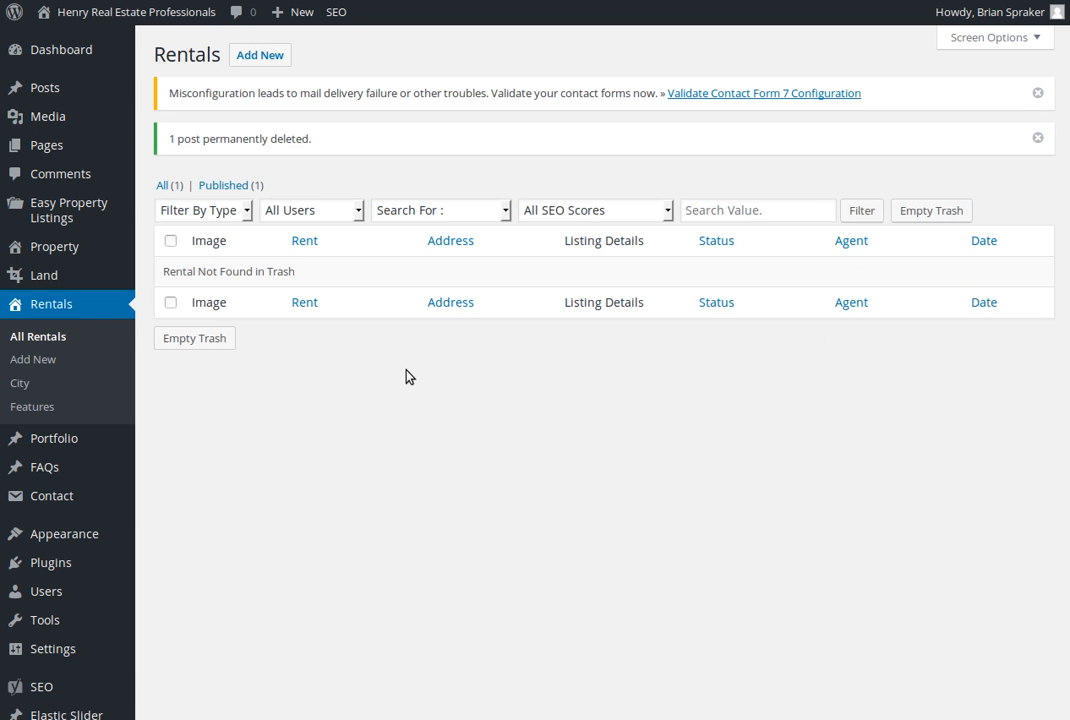
Start a new listing of the Property type from the list of all properties
click(72, 255)
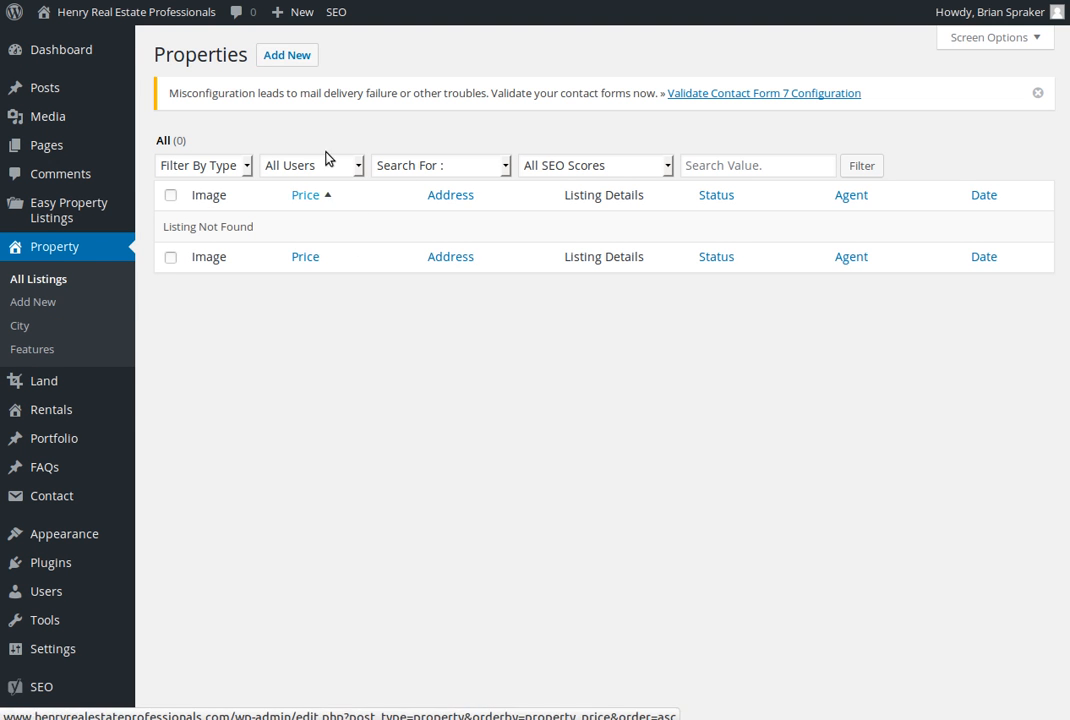
click(293, 55)
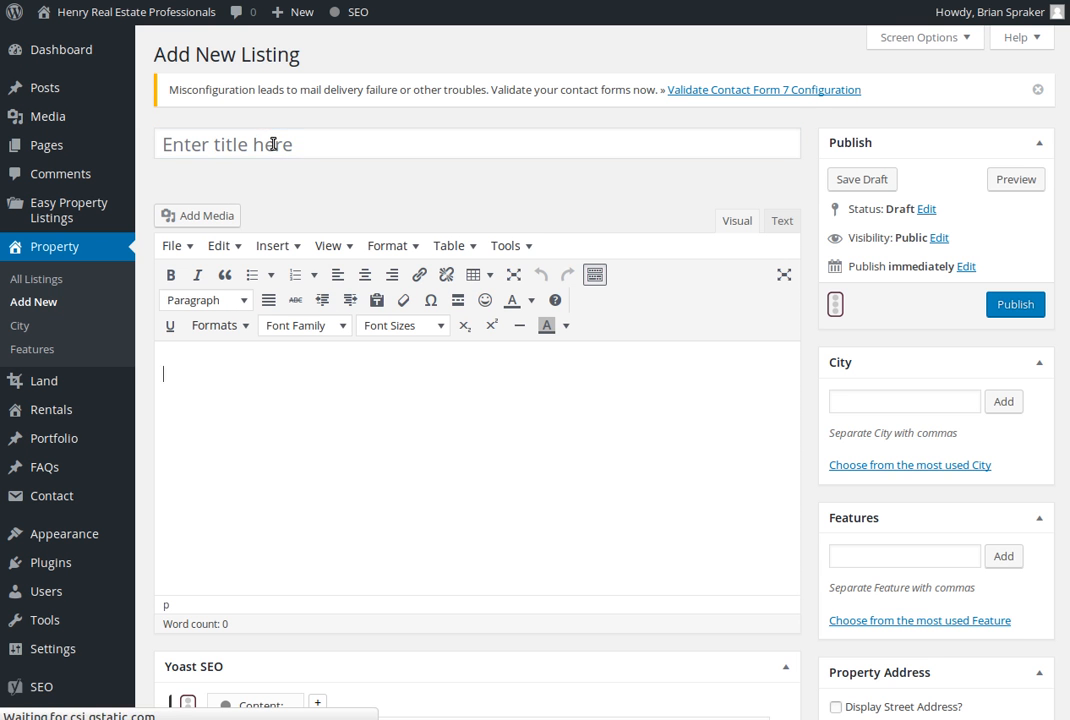
click(592, 143)
Collapse the Yoast SEO, Excerpt, Discussion and Author sections of the new property listing
scroll(530, 150, down, 3)
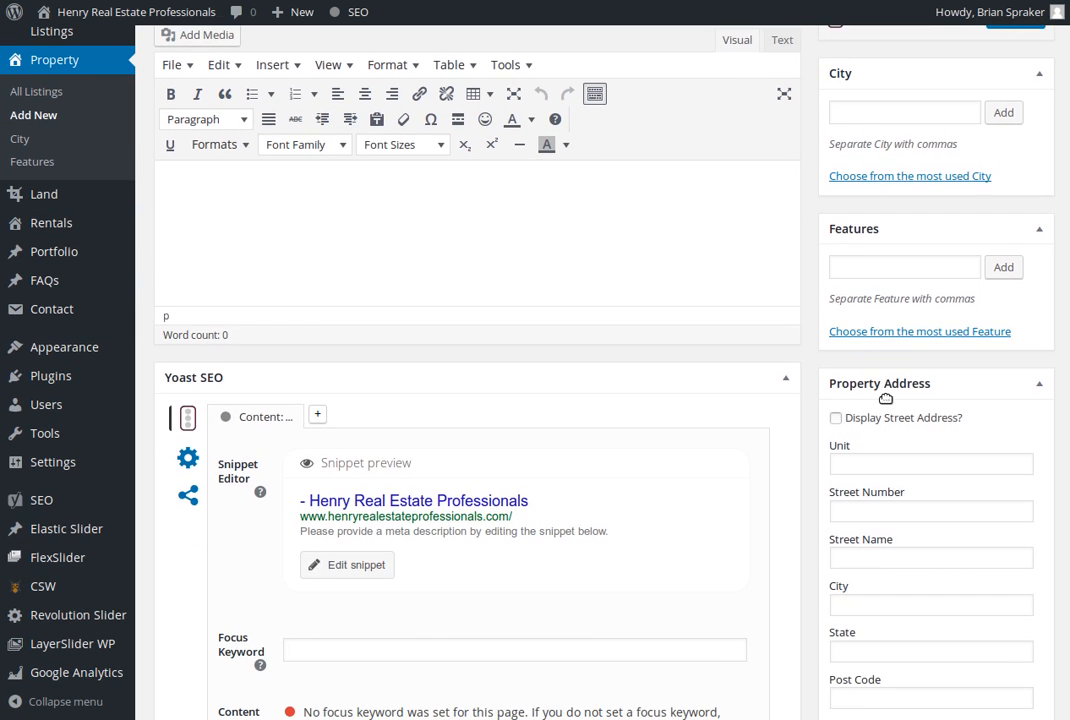
scroll(886, 404, down, 2)
click(786, 234)
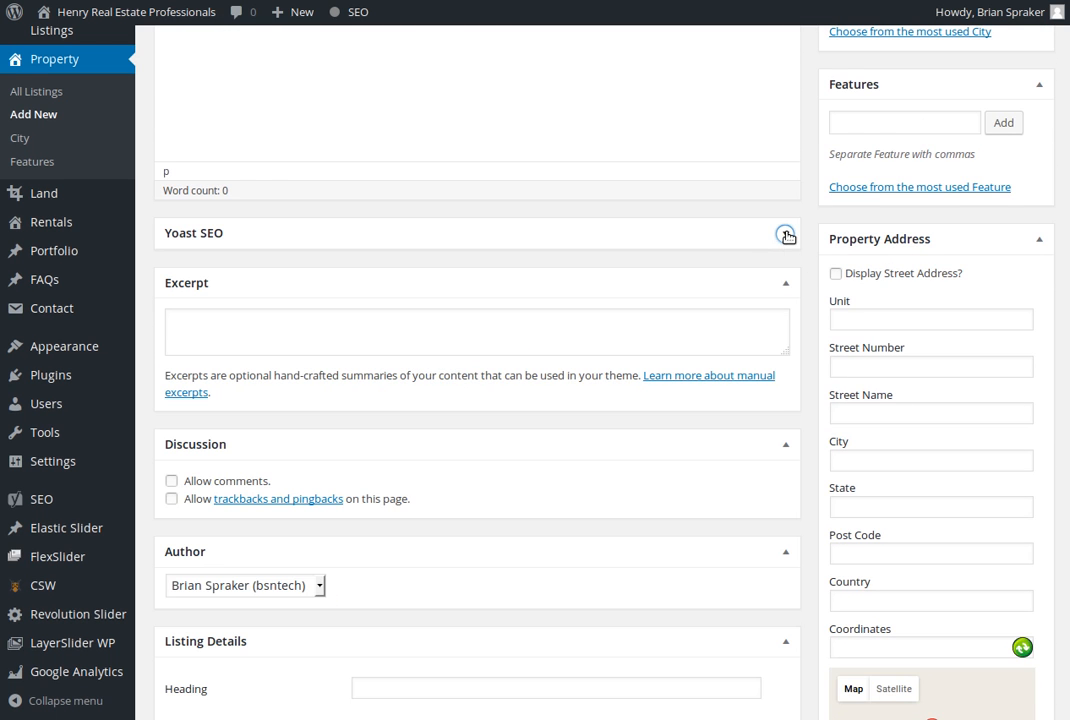
click(787, 286)
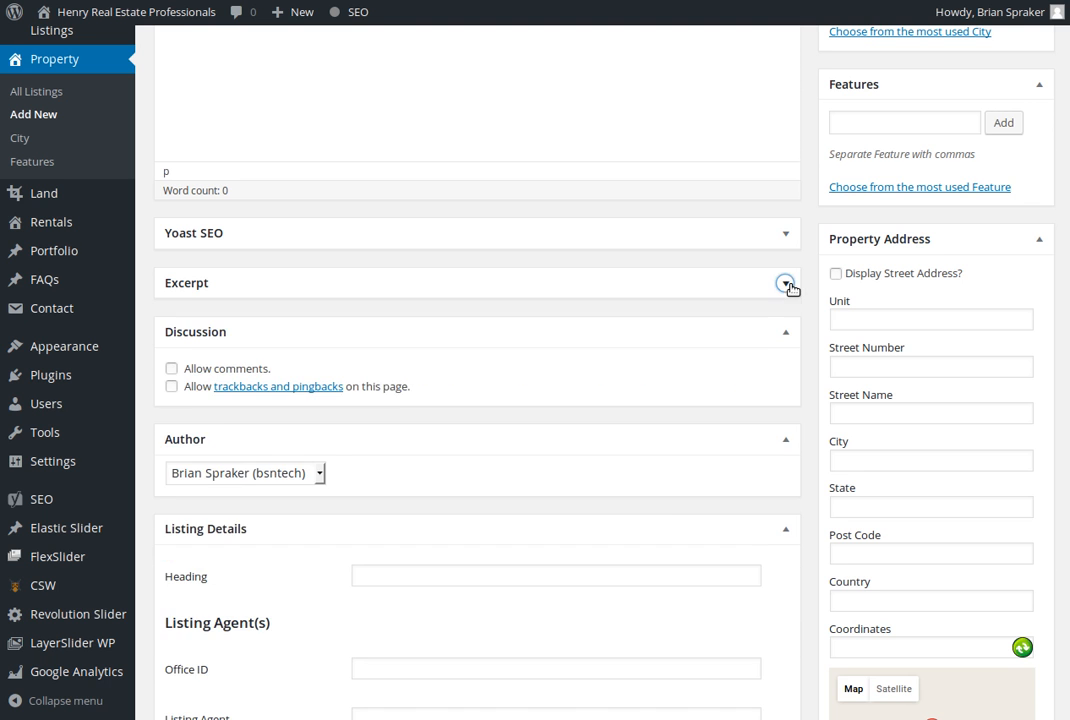
click(785, 338)
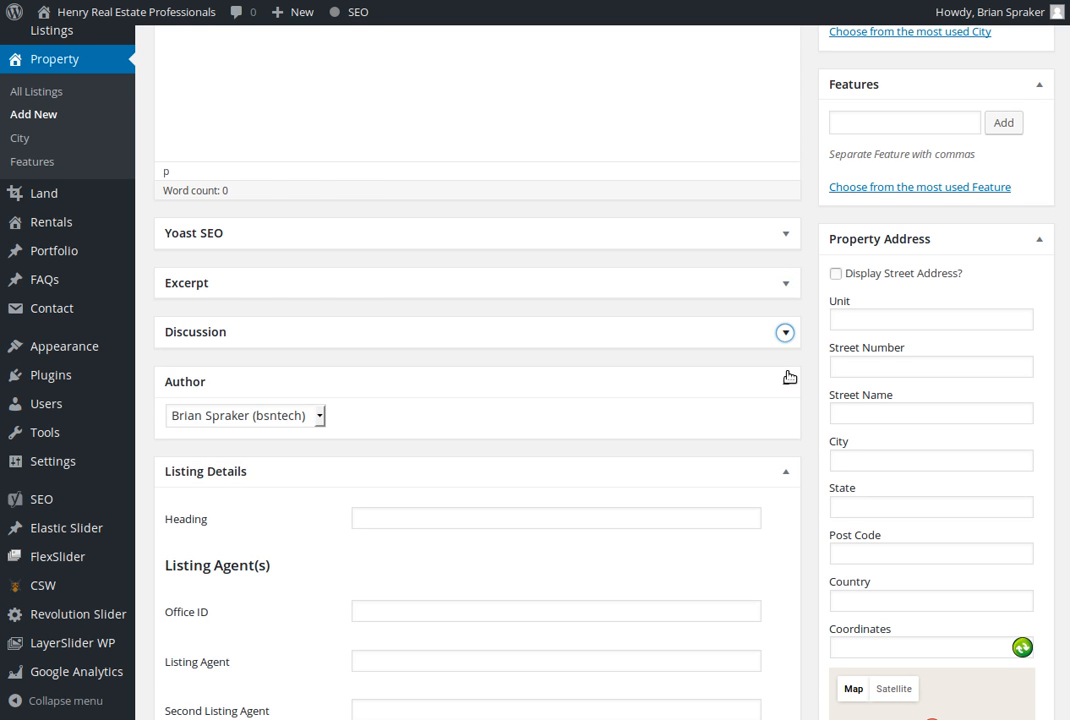
click(785, 381)
Examine the new property form's listing details, pricing and sale details, house and land features, additional features, and files and links
scroll(652, 425, down, 2)
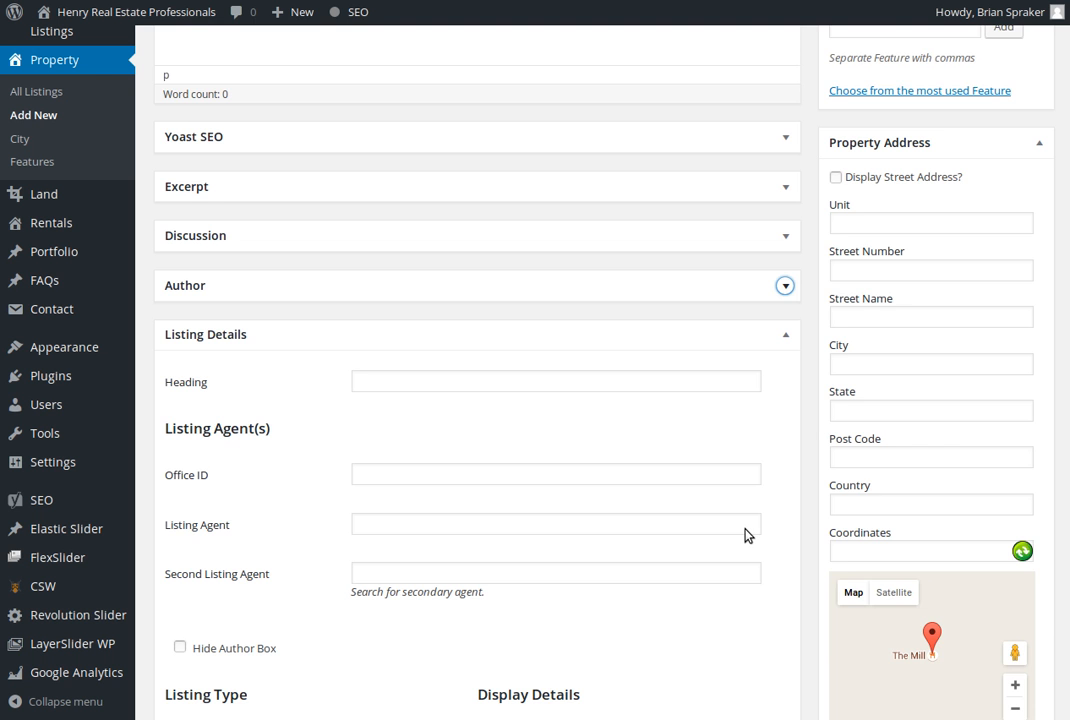
scroll(746, 530, down, 5)
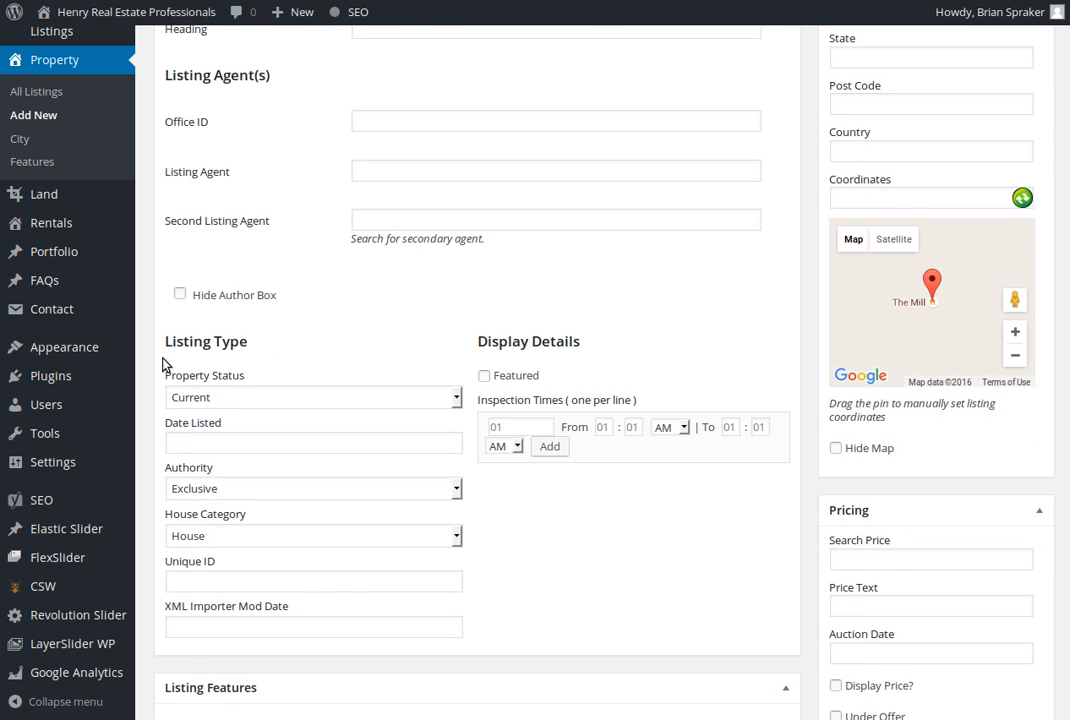
scroll(165, 364, down, 2)
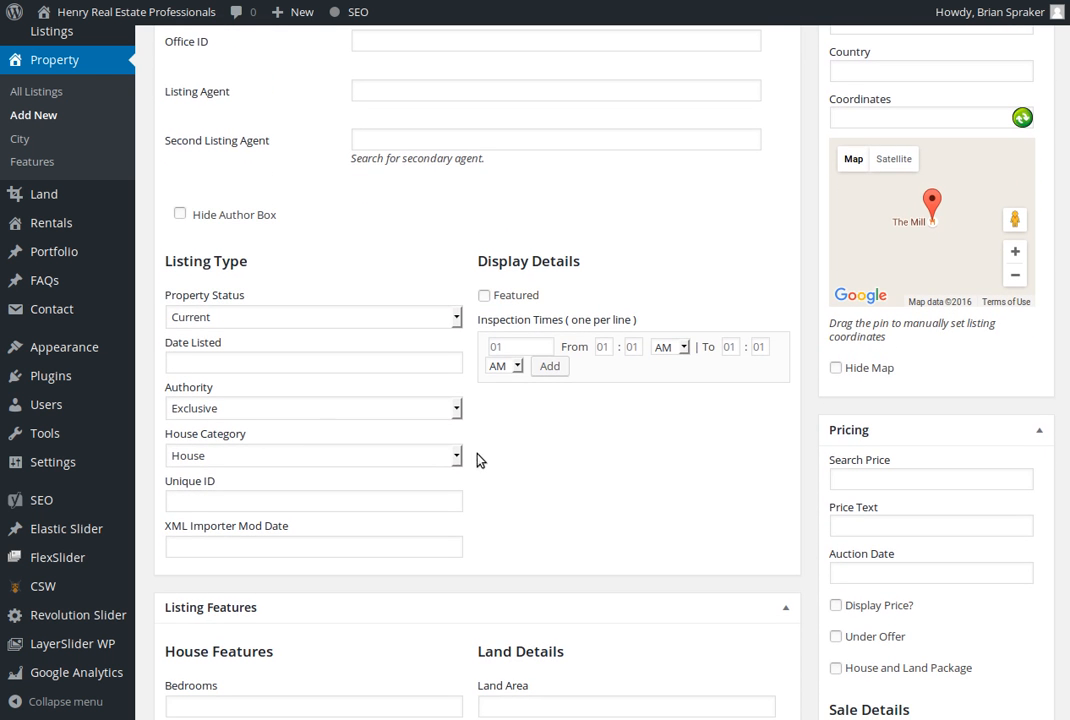
scroll(480, 452, down, 2)
click(879, 383)
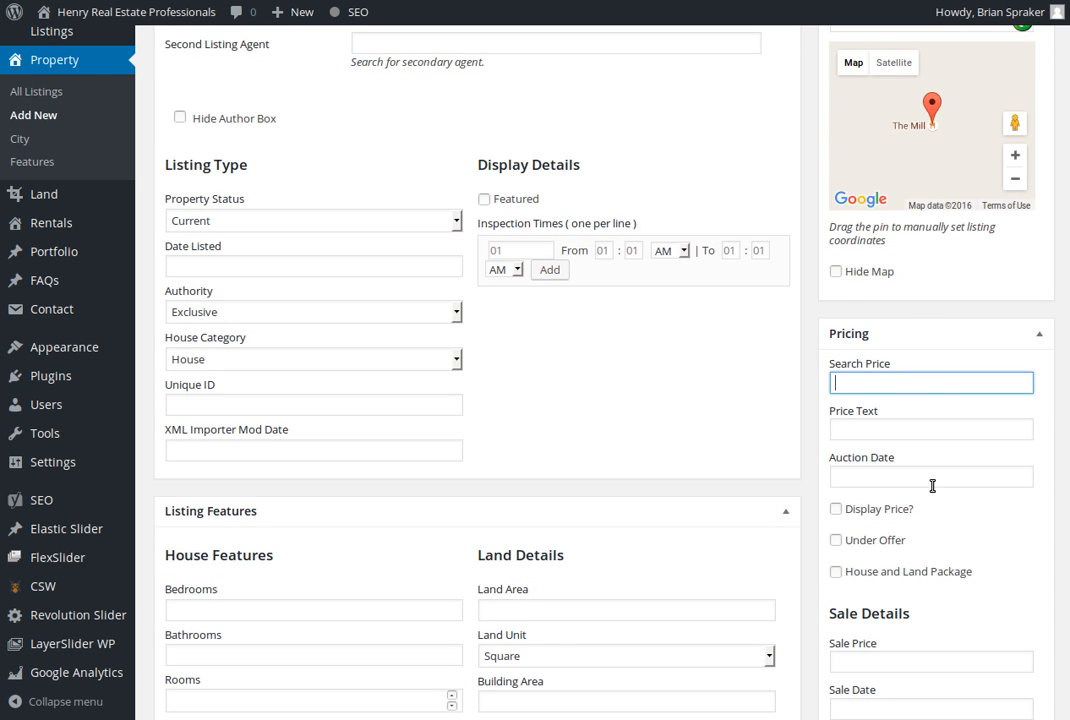
scroll(934, 478, down, 2)
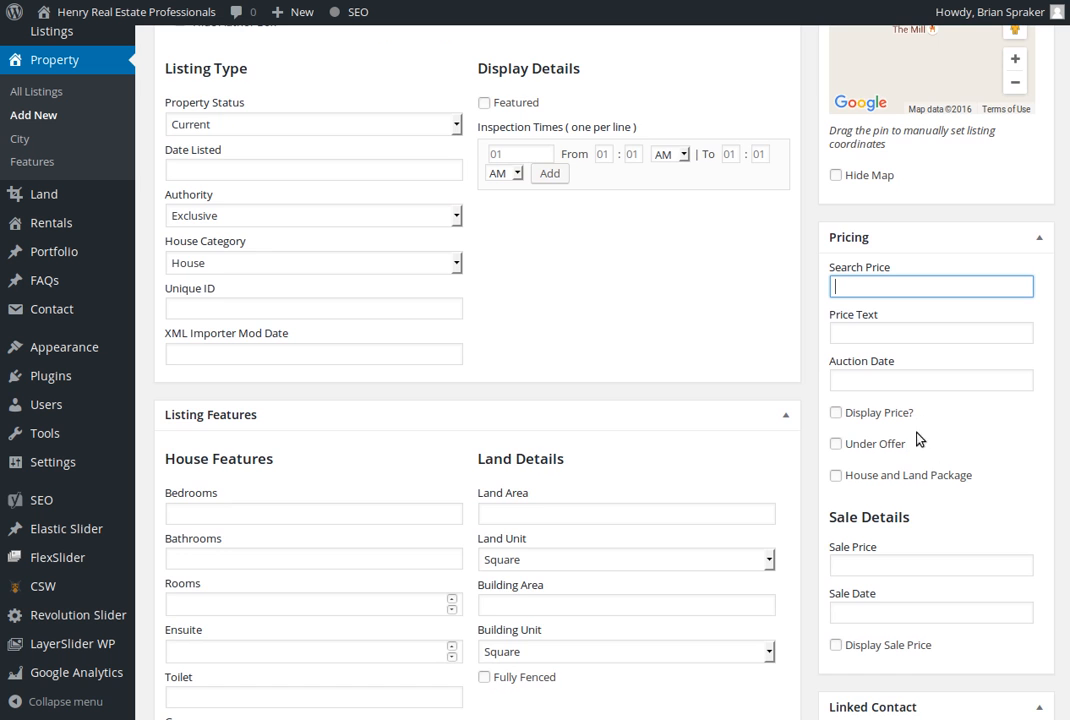
scroll(921, 455, down, 2)
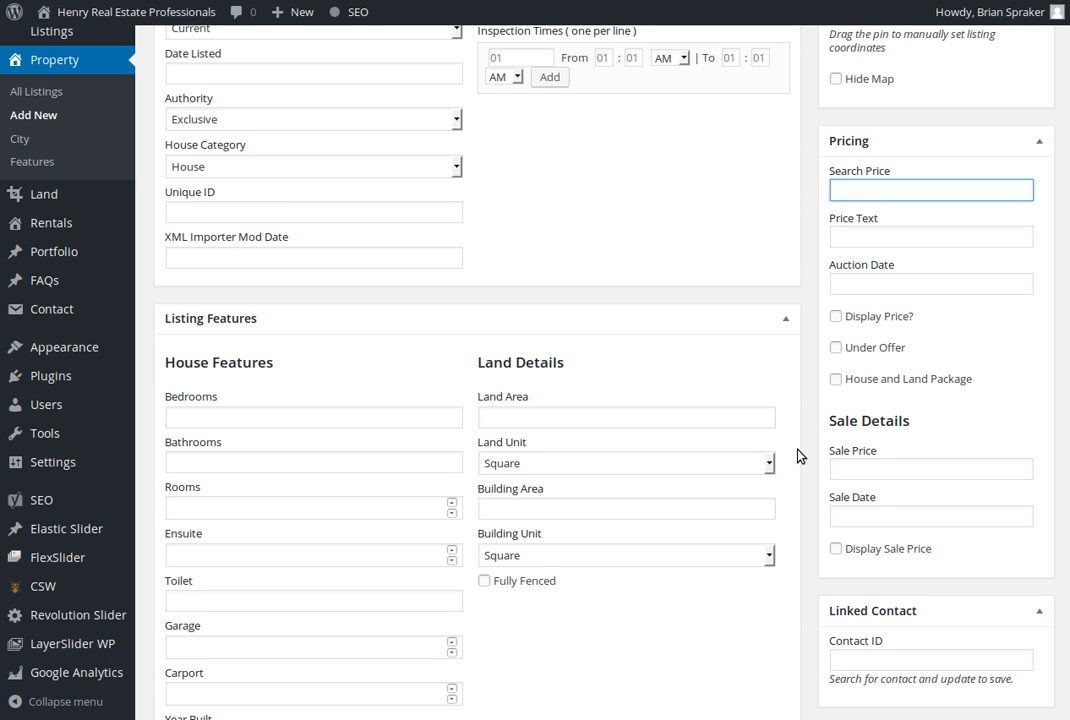
scroll(793, 462, down, 5)
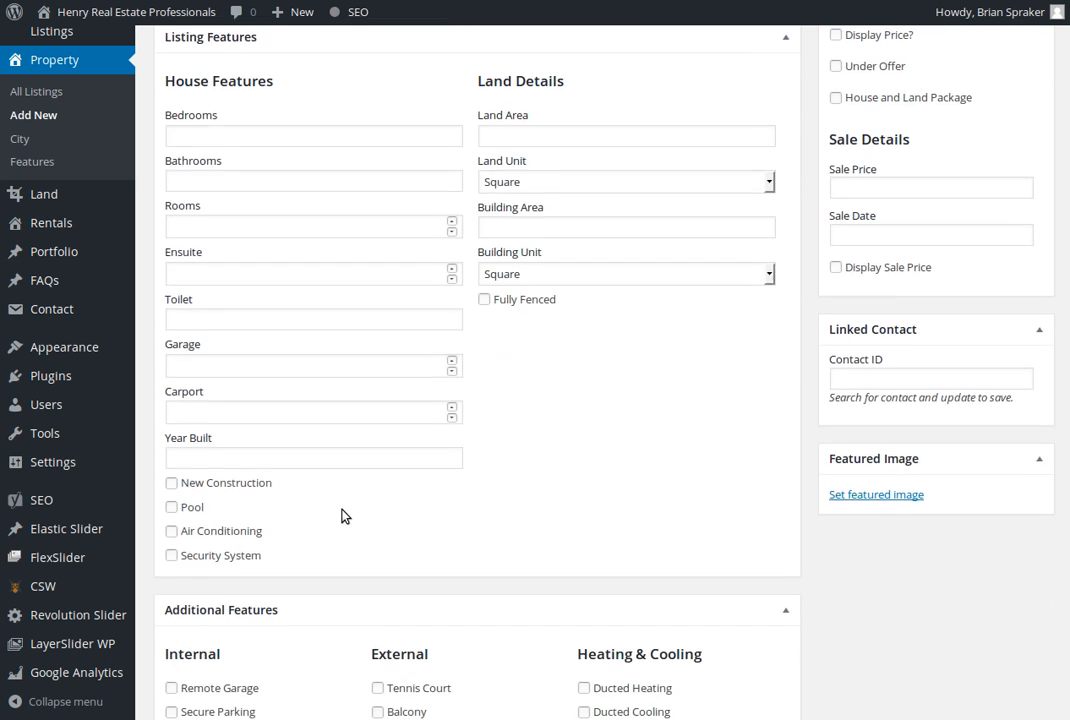
scroll(341, 515, down, 5)
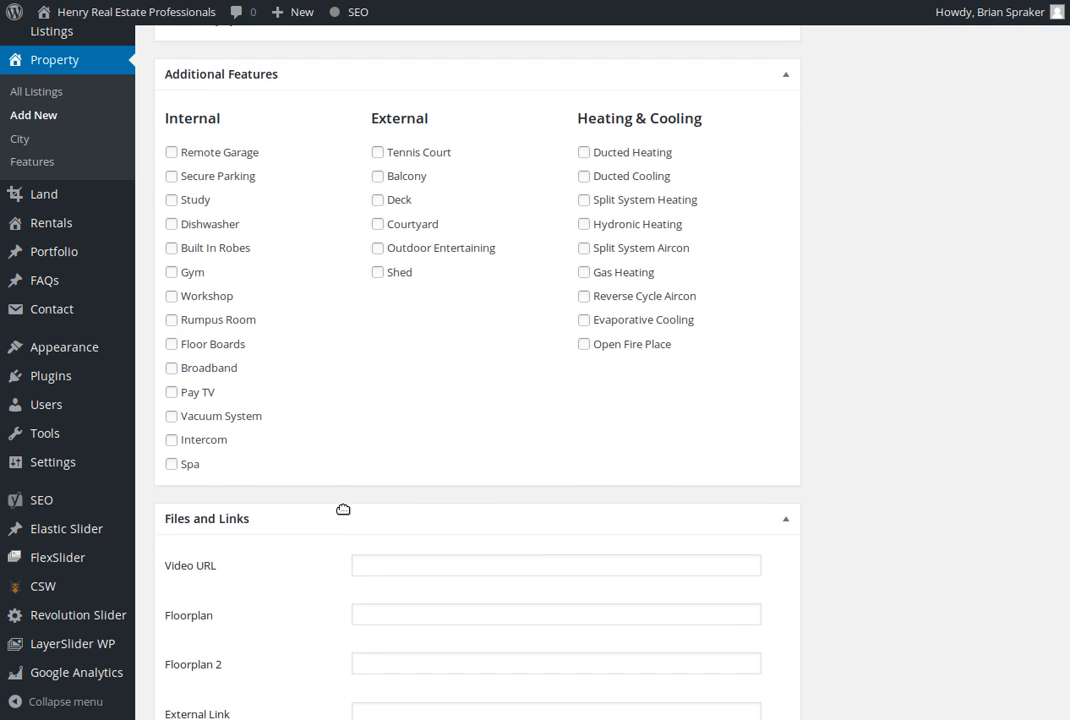
scroll(396, 451, down, 4)
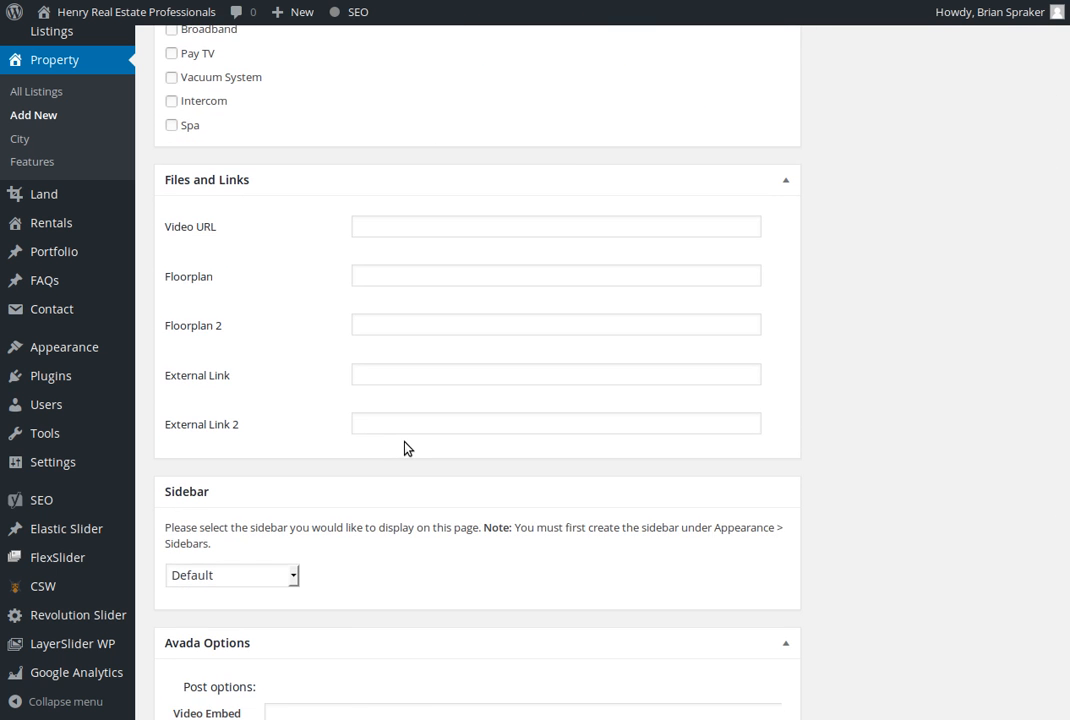
scroll(407, 444, up, 13)
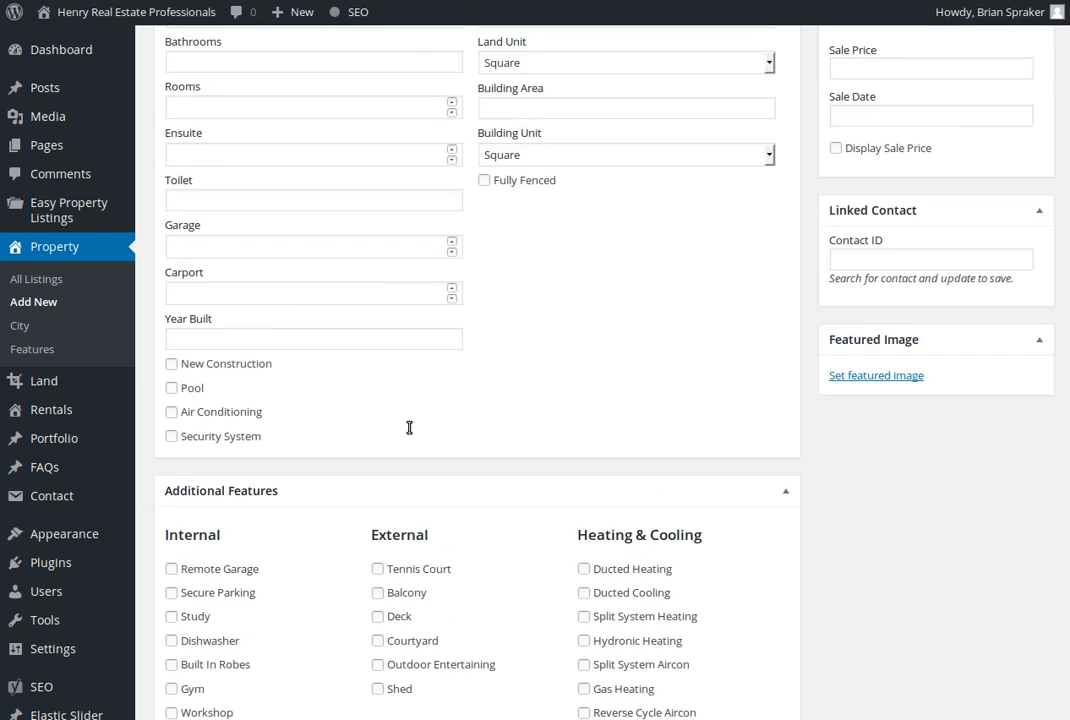
scroll(407, 433, up, 11)
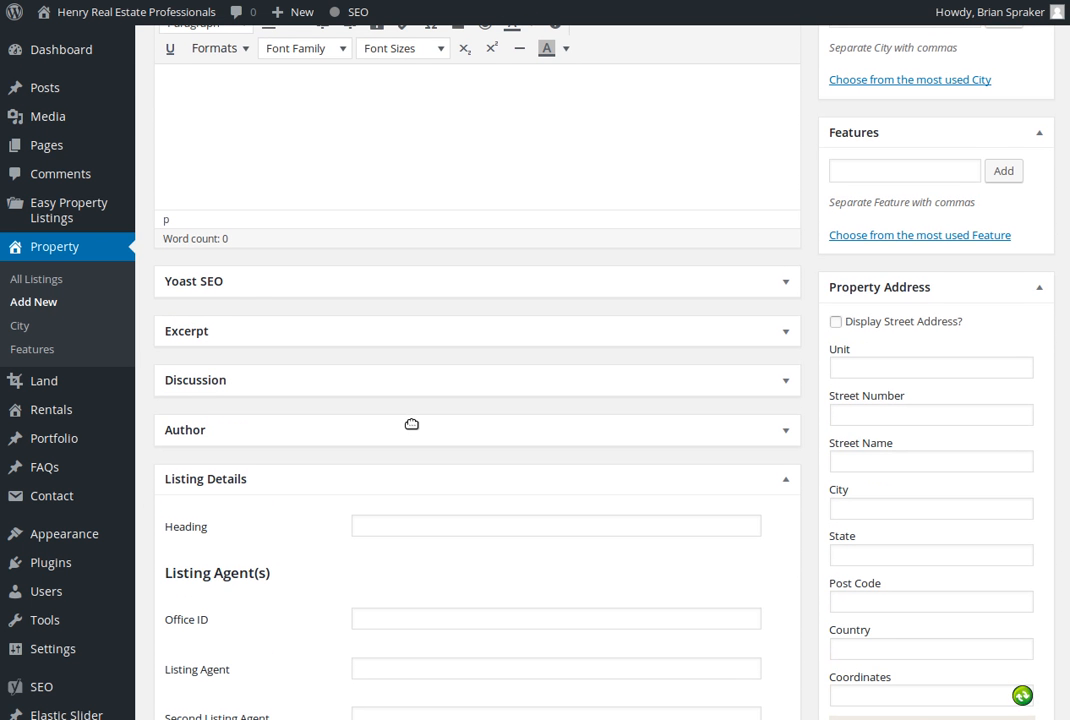